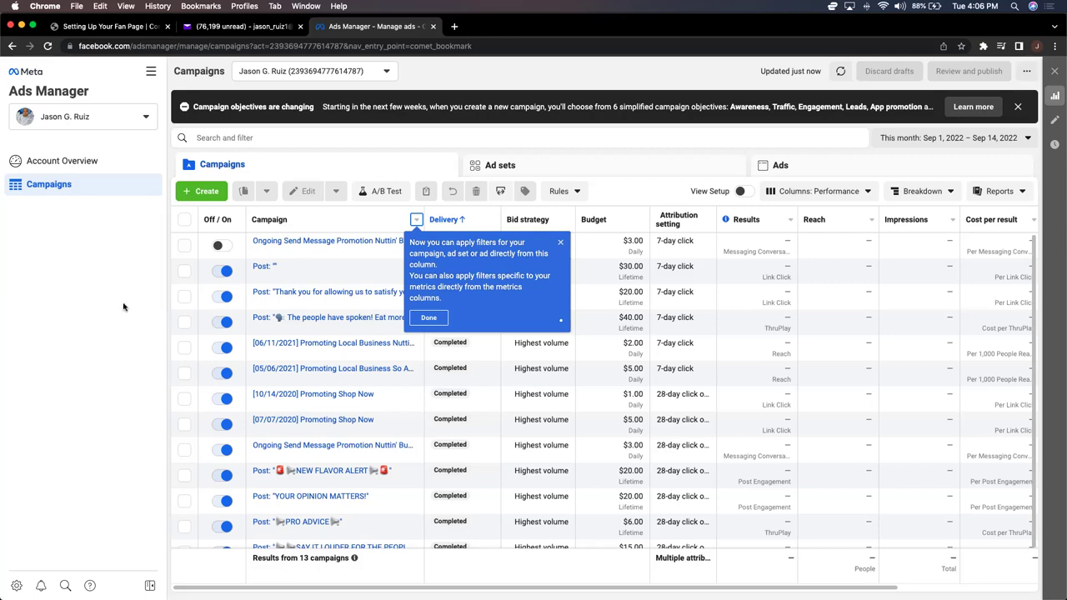
# Step: Dismiss the column-filter tip and scroll the campaigns table sideways to review its columns
pyautogui.click(417, 318)
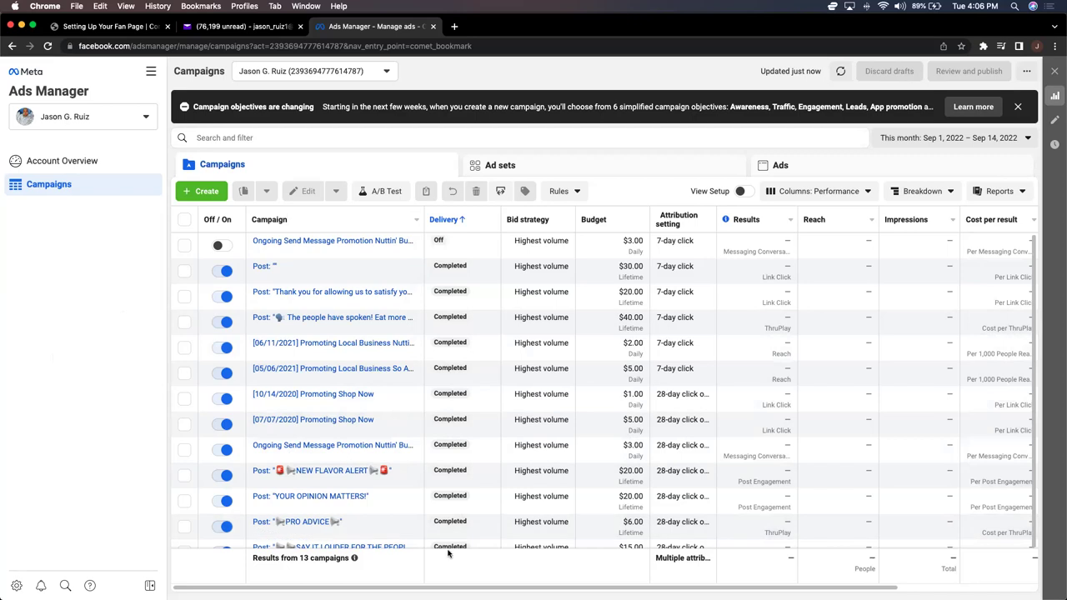
pyautogui.hscroll(5, 441, 586)
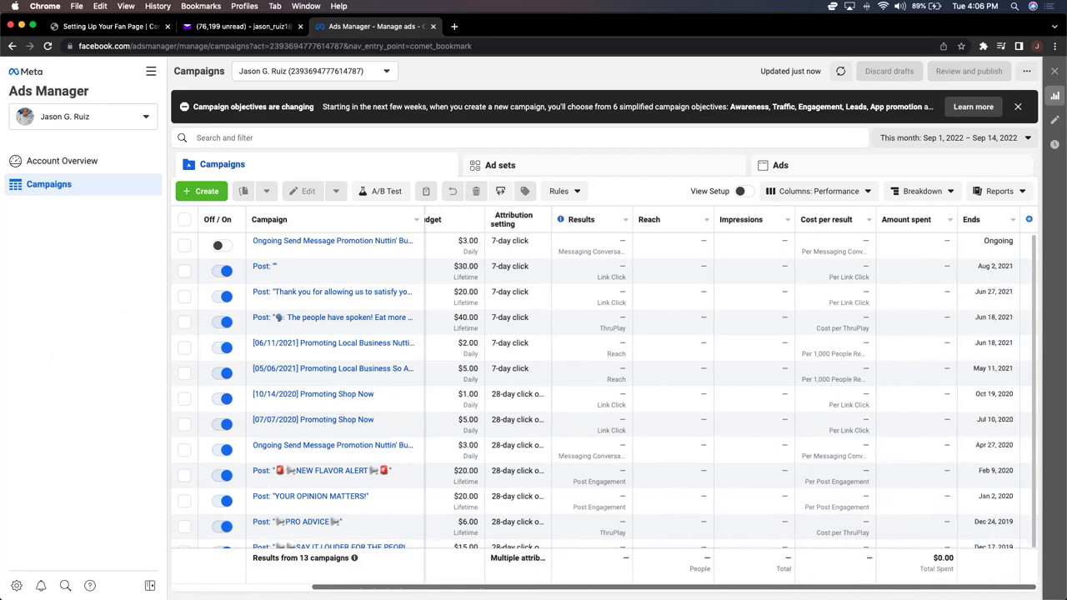
pyautogui.moveTo(488, 219); pyautogui.dragTo(491, 219)
pyautogui.hscroll(-5, 667, 391)
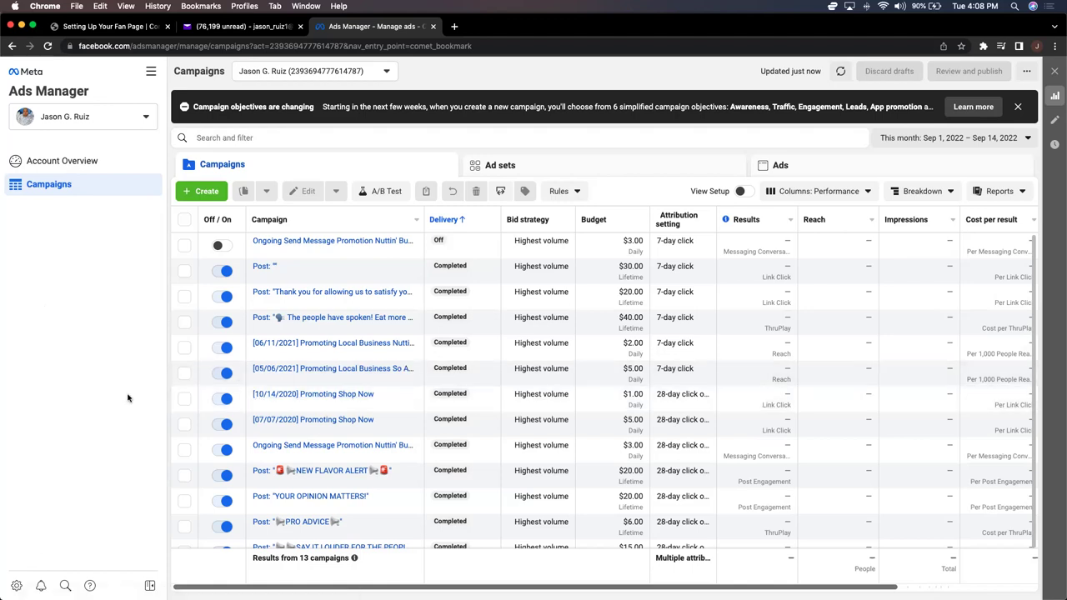
pyautogui.scroll(-1, 587, 430)
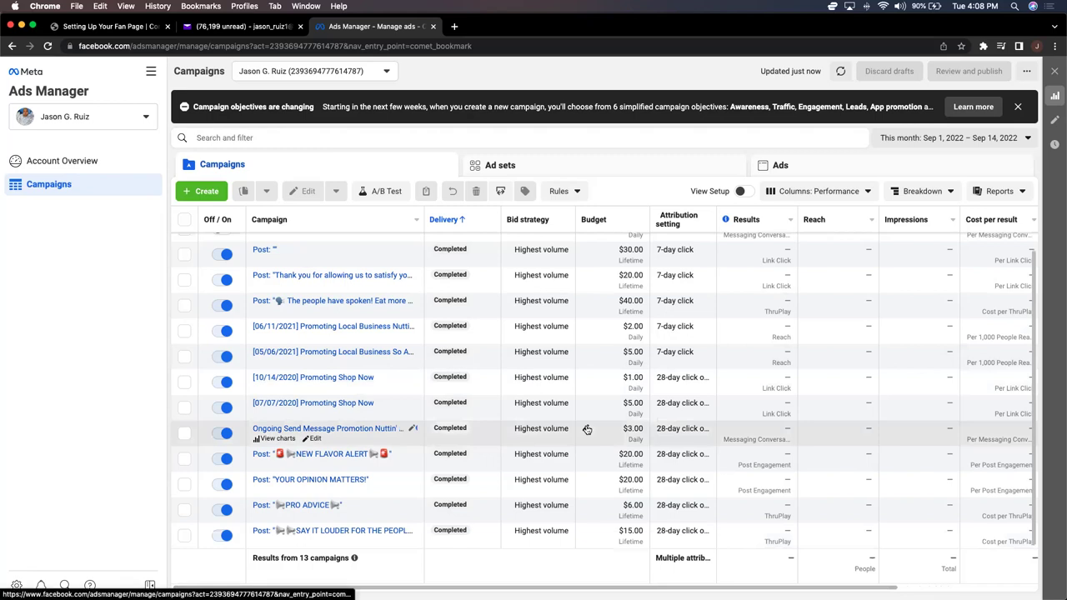
pyautogui.scroll(1, 586, 429)
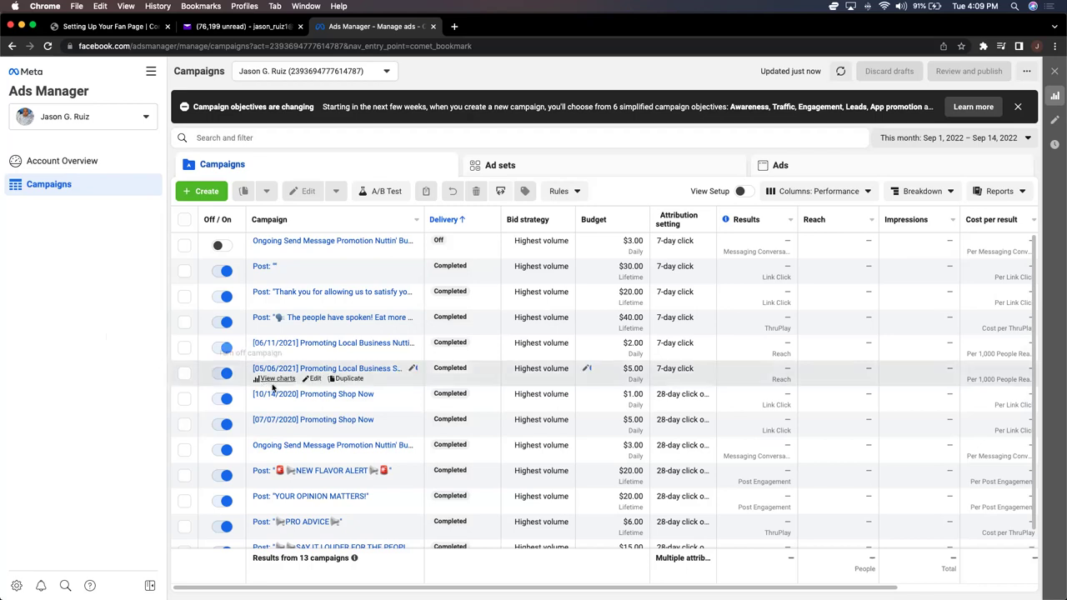
pyautogui.scroll(-1, 354, 392)
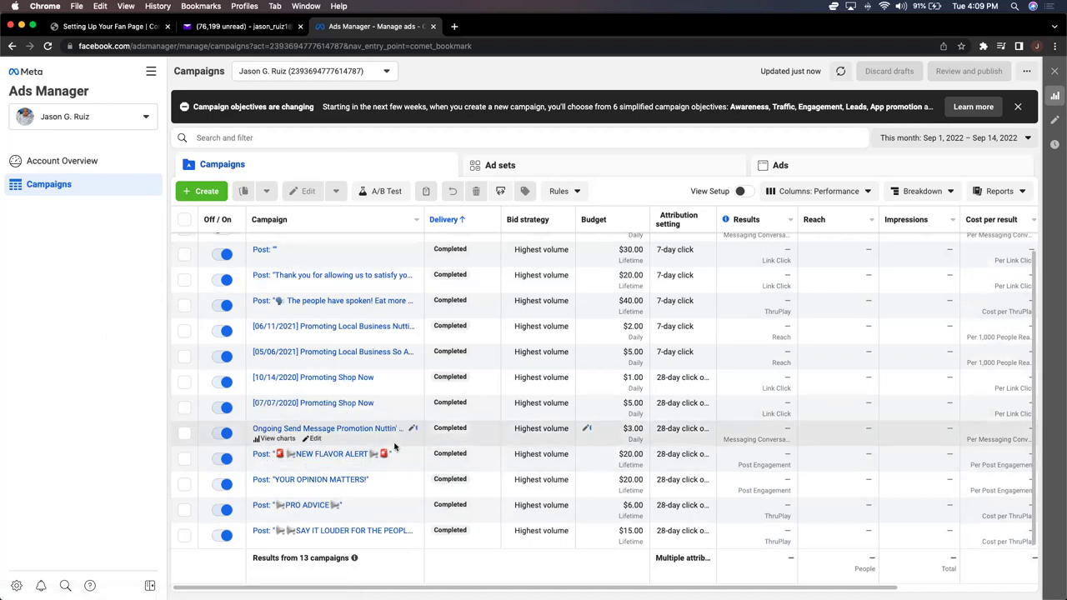
pyautogui.scroll(1, 395, 448)
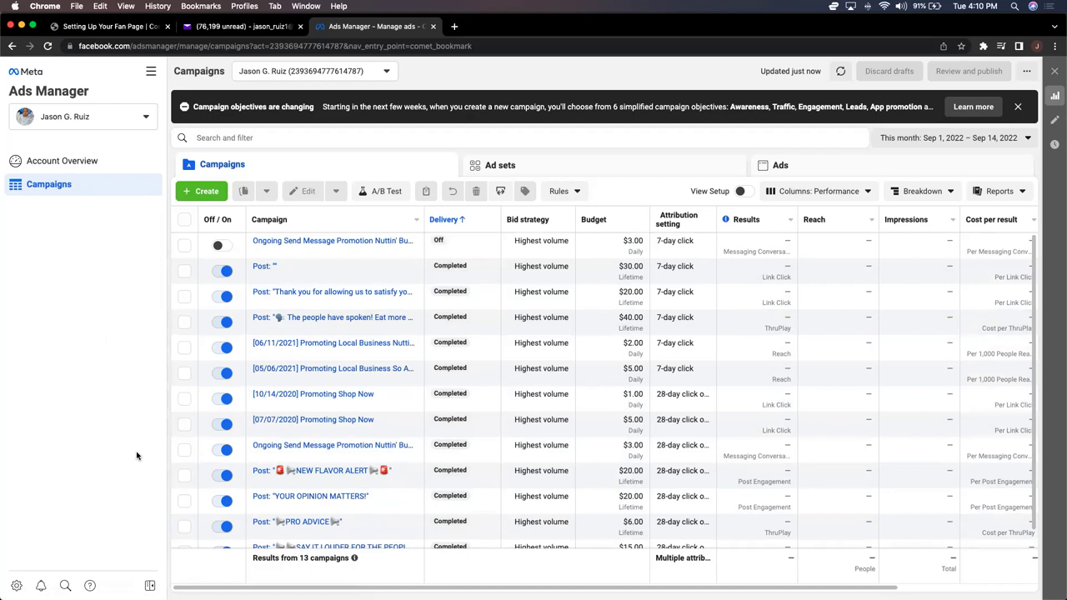
pyautogui.scroll(-1, 317, 429)
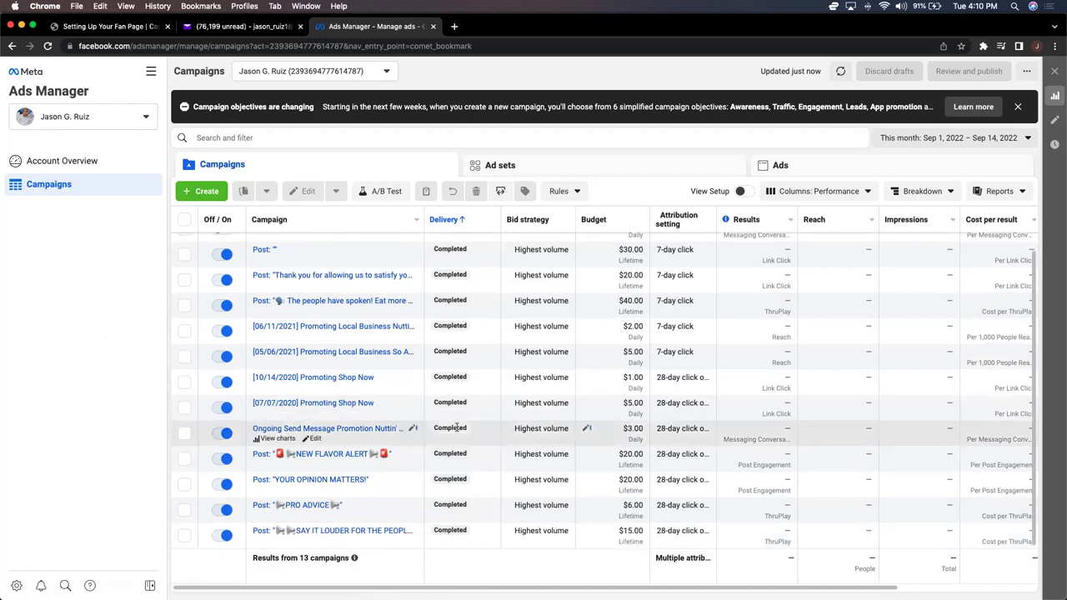
pyautogui.scroll(1, 502, 433)
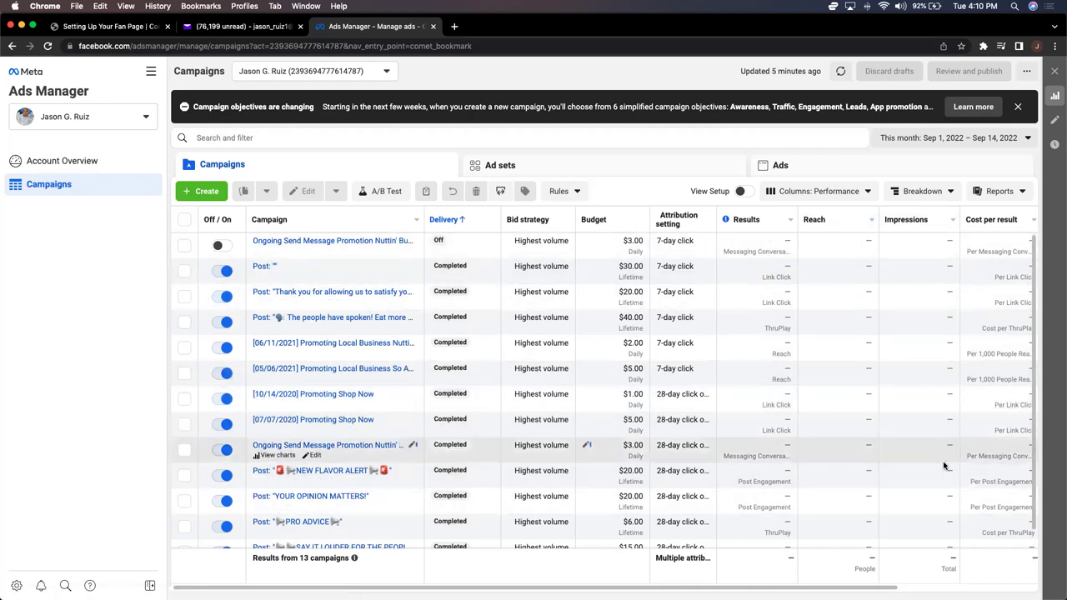
pyautogui.scroll(-1, 808, 386)
pyautogui.scroll(1, 808, 386)
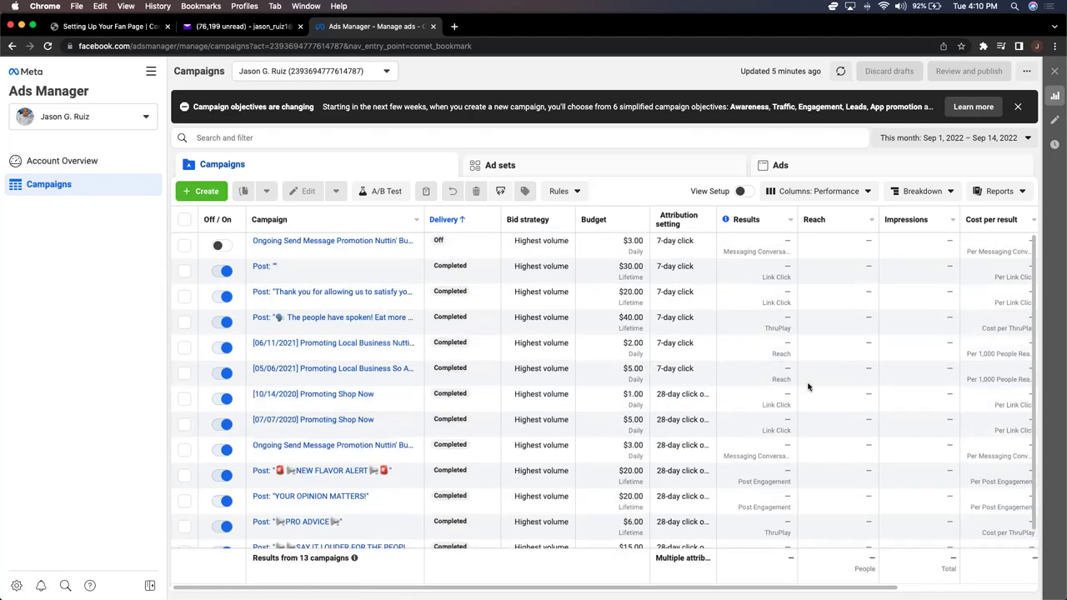
pyautogui.scroll(-1, 808, 386)
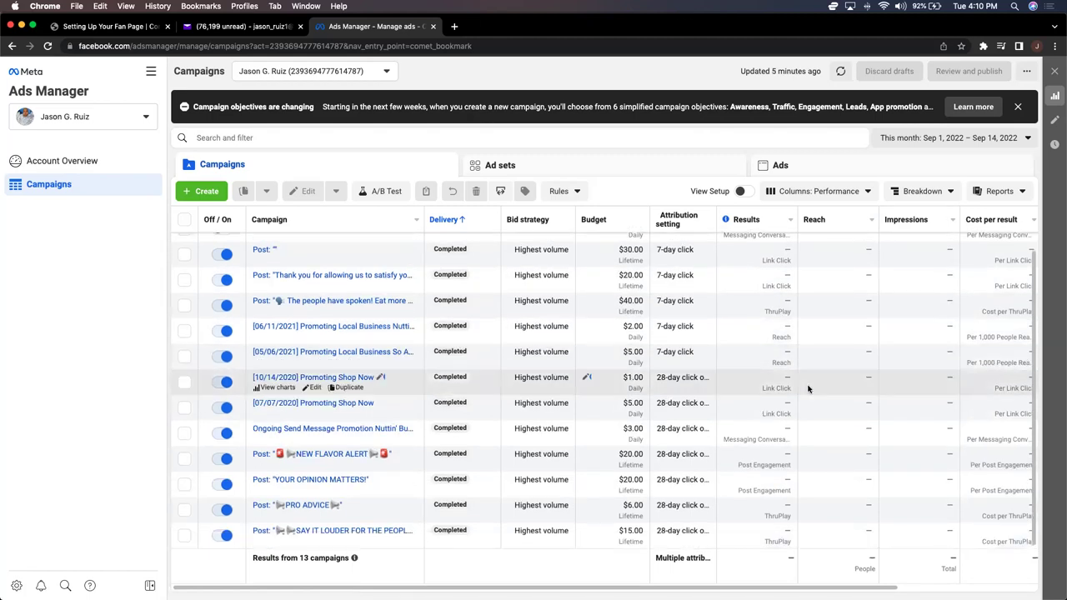
pyautogui.scroll(1, 914, 469)
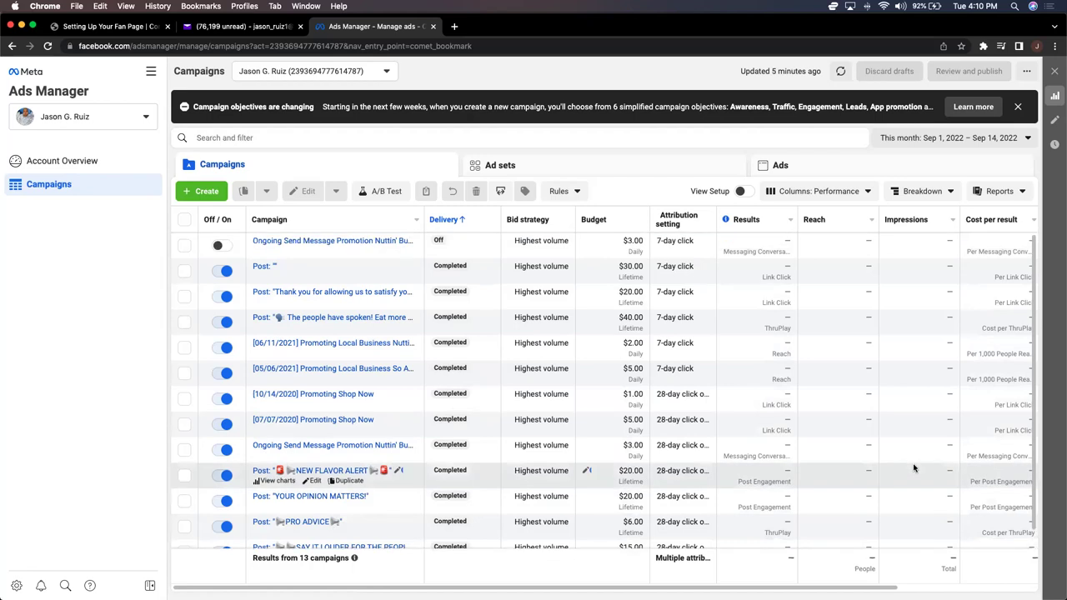
pyautogui.scroll(-1, 852, 461)
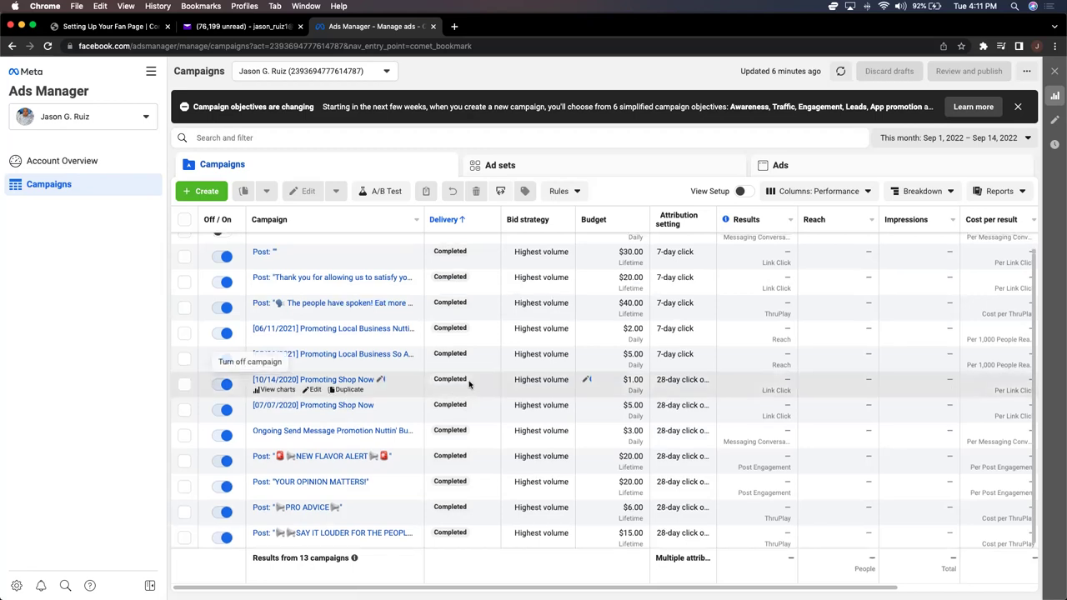
pyautogui.scroll(1, 470, 380)
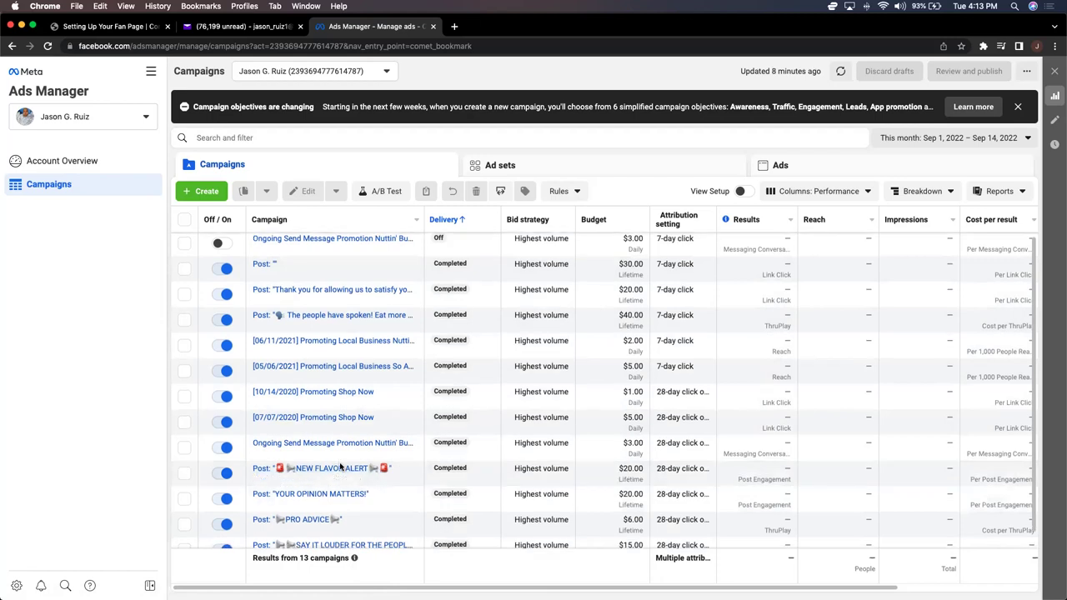
pyautogui.scroll(-1, 342, 471)
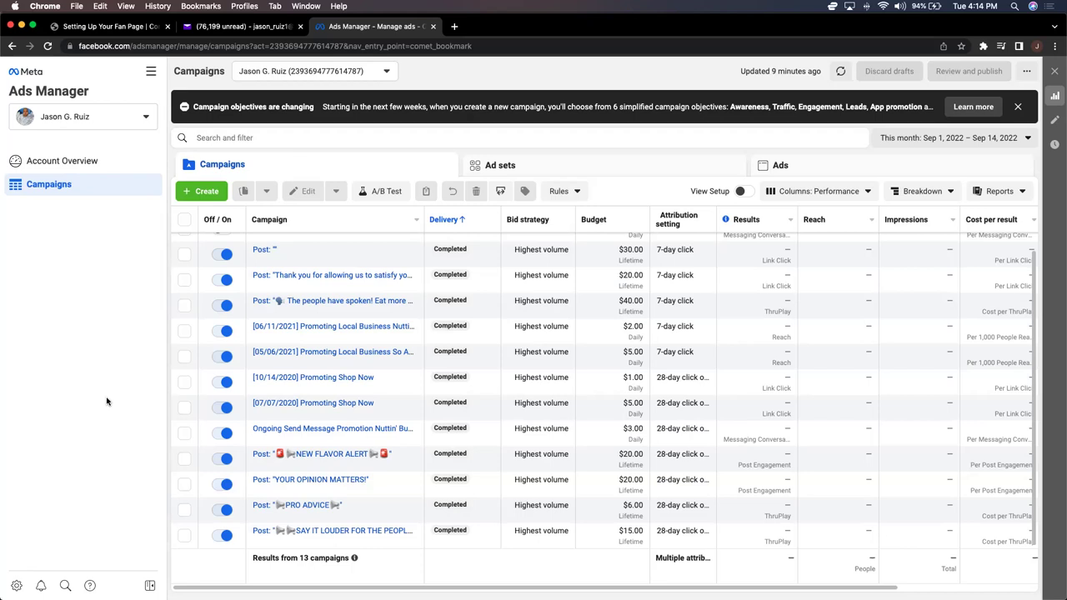
pyautogui.moveTo(277, 316)
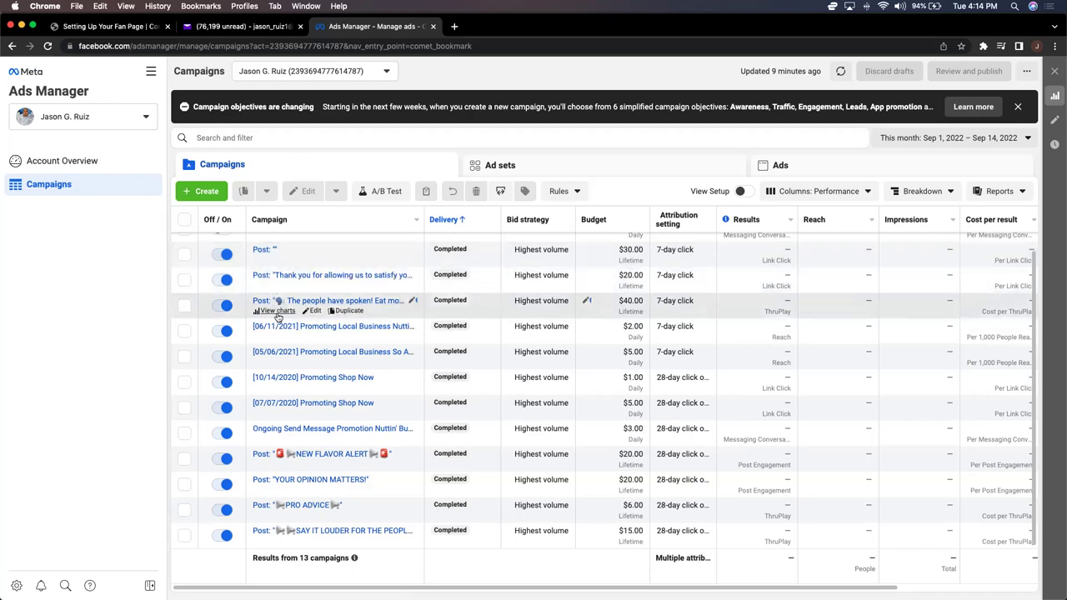
pyautogui.moveTo(343, 538)
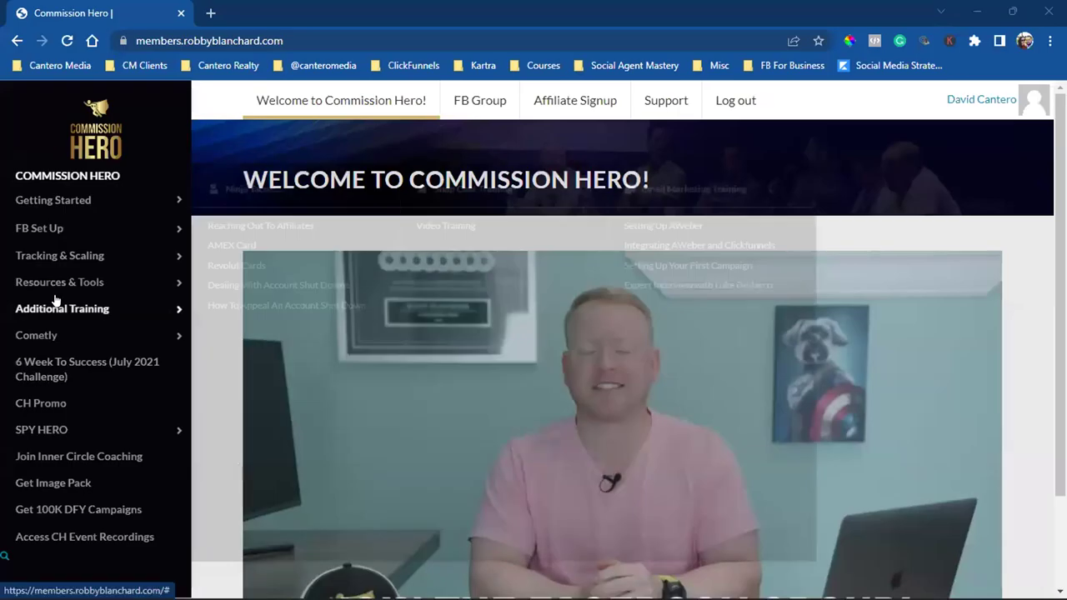
pyautogui.moveTo(73, 284)
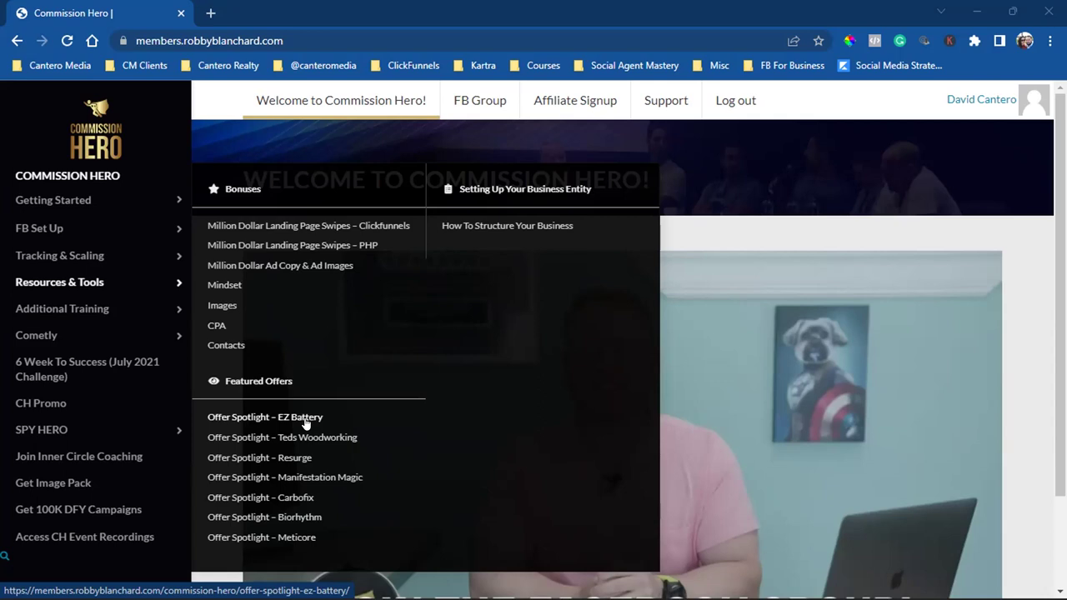
# Step: Open a new tab and load the Custom Audiences page from the Social Agent Mastery bookmarks
pyautogui.click(210, 13)
pyautogui.click(317, 64)
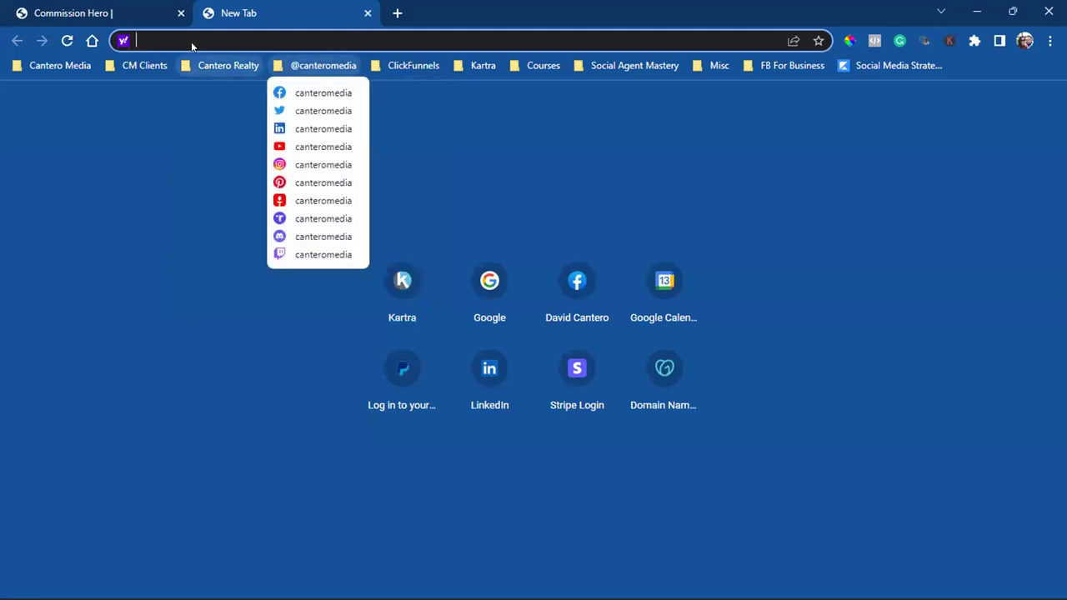
pyautogui.moveTo(144, 65)
pyautogui.moveTo(634, 65)
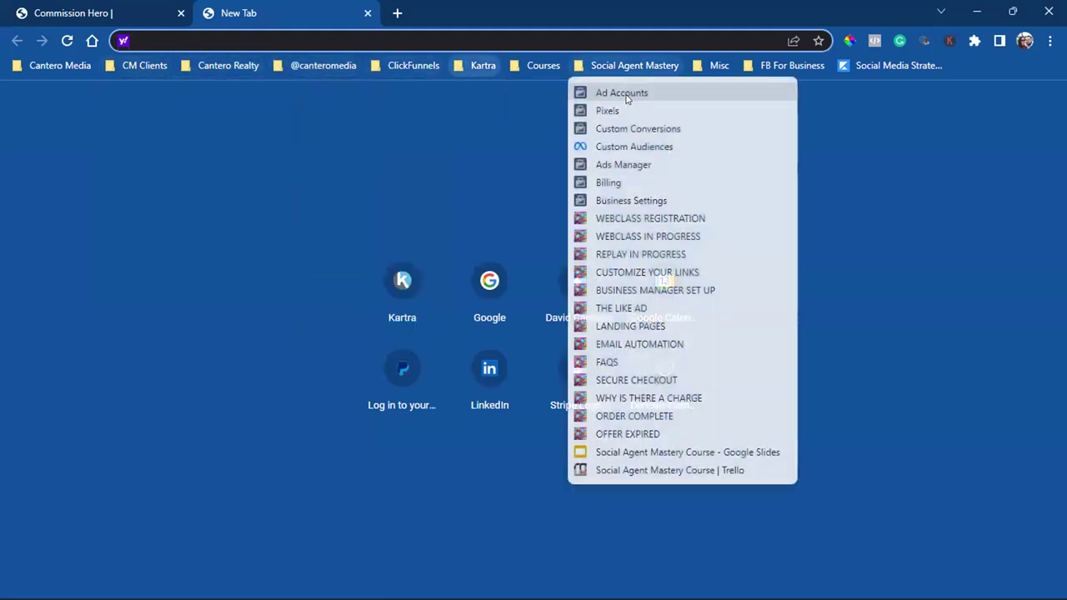
pyautogui.click(677, 146)
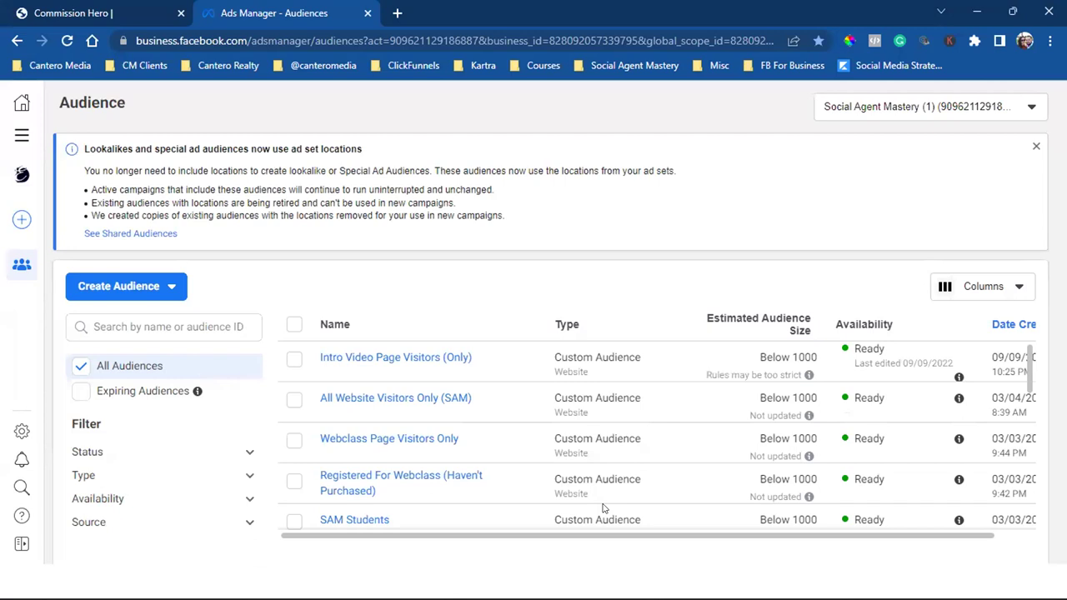
pyautogui.click(100, 285)
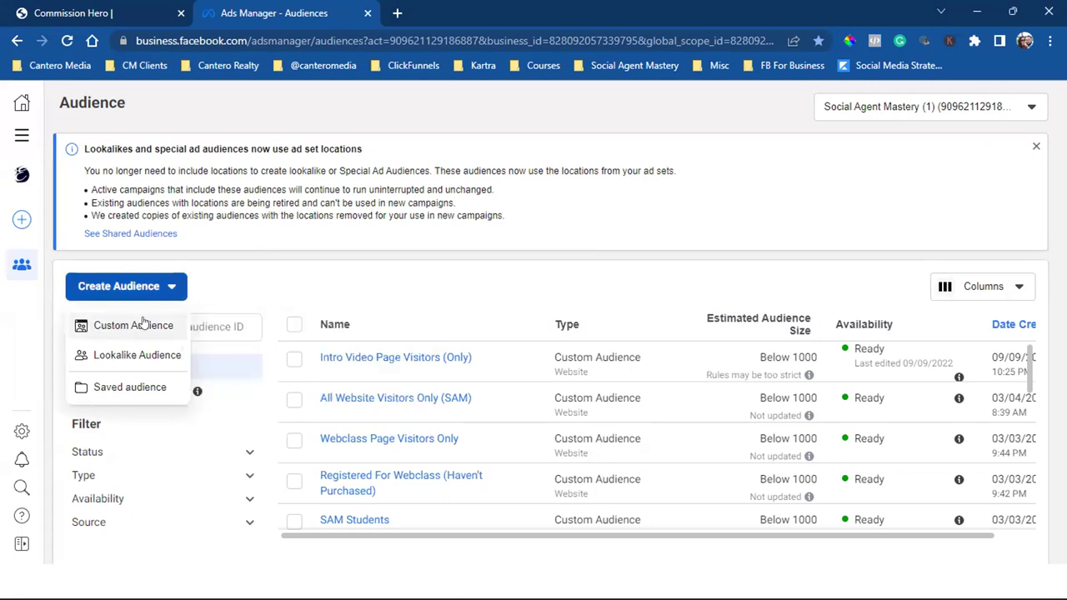
pyautogui.click(377, 287)
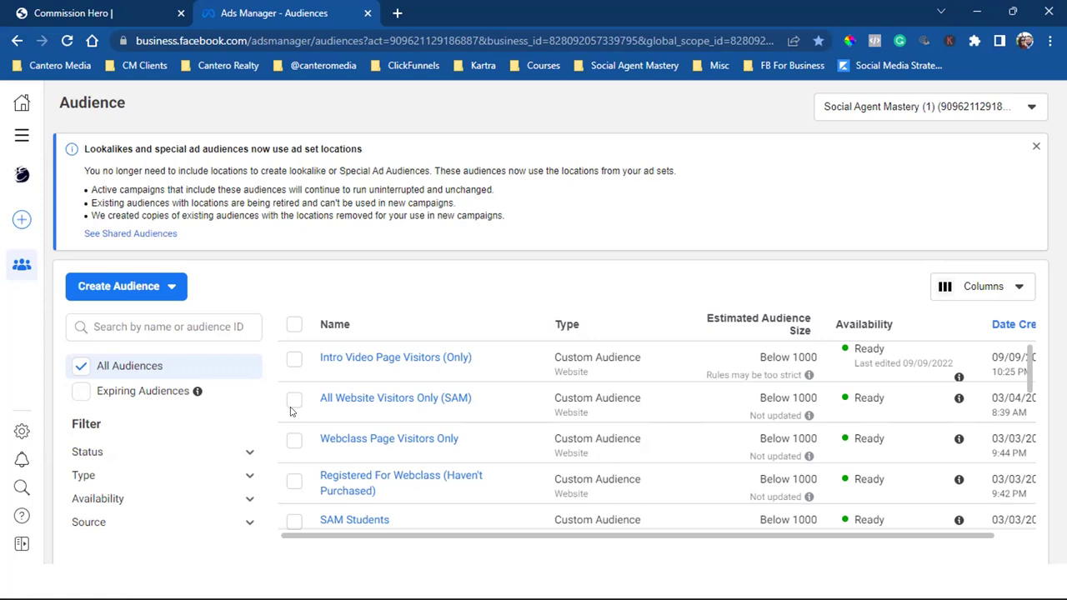
# Step: Select the Intro Video Page Visitors (Only) audience and view its extra actions menu
pyautogui.click(292, 359)
pyautogui.click(417, 288)
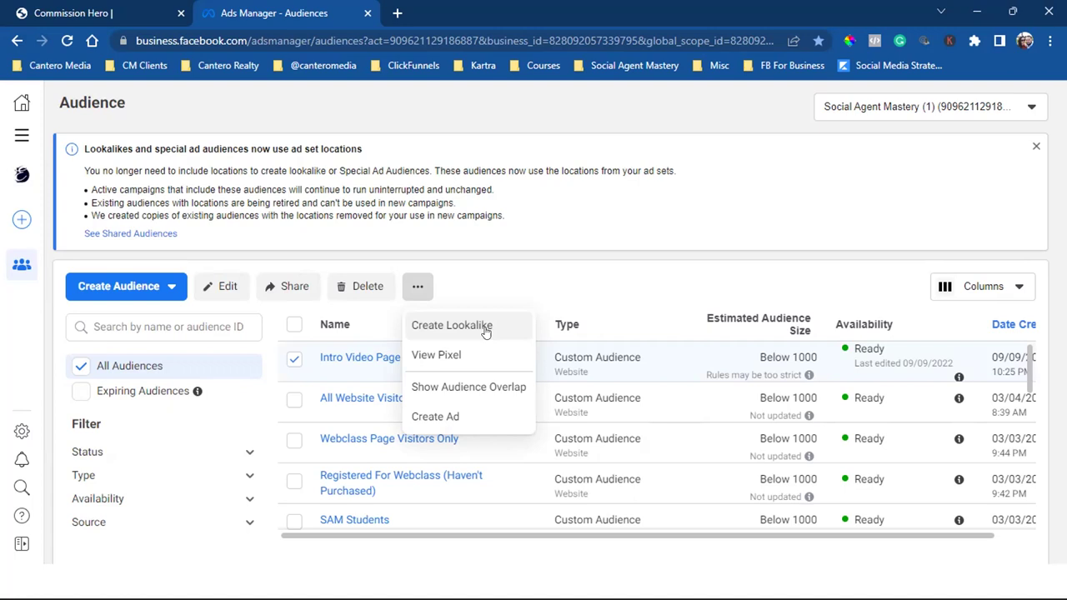
pyautogui.click(593, 209)
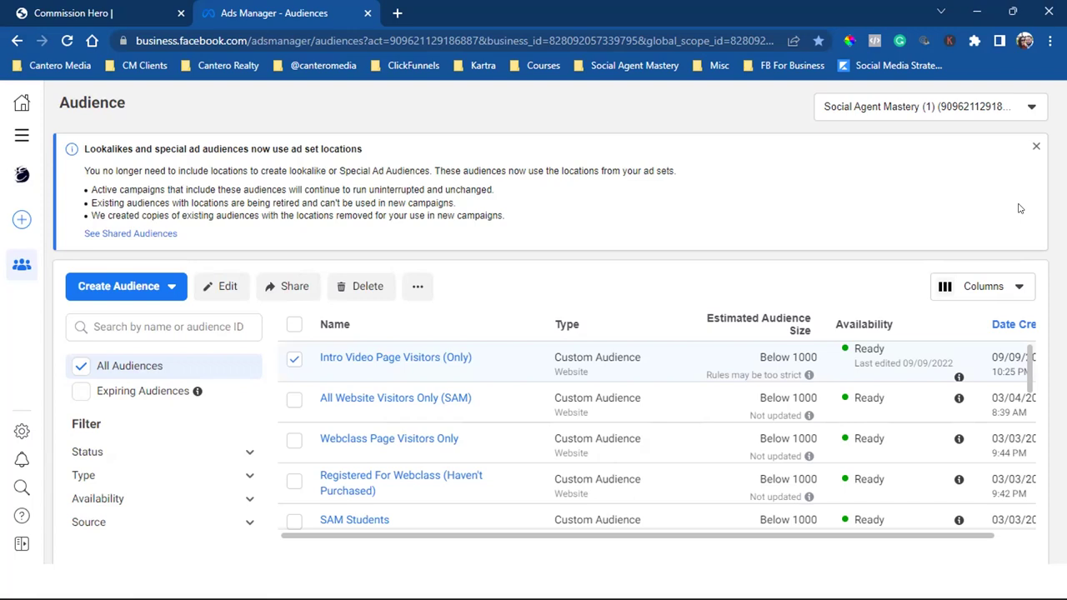
# Step: Reopen the audience's actions menu, close the lookalikes notice, and return to the Commission Hero tab
pyautogui.click(417, 286)
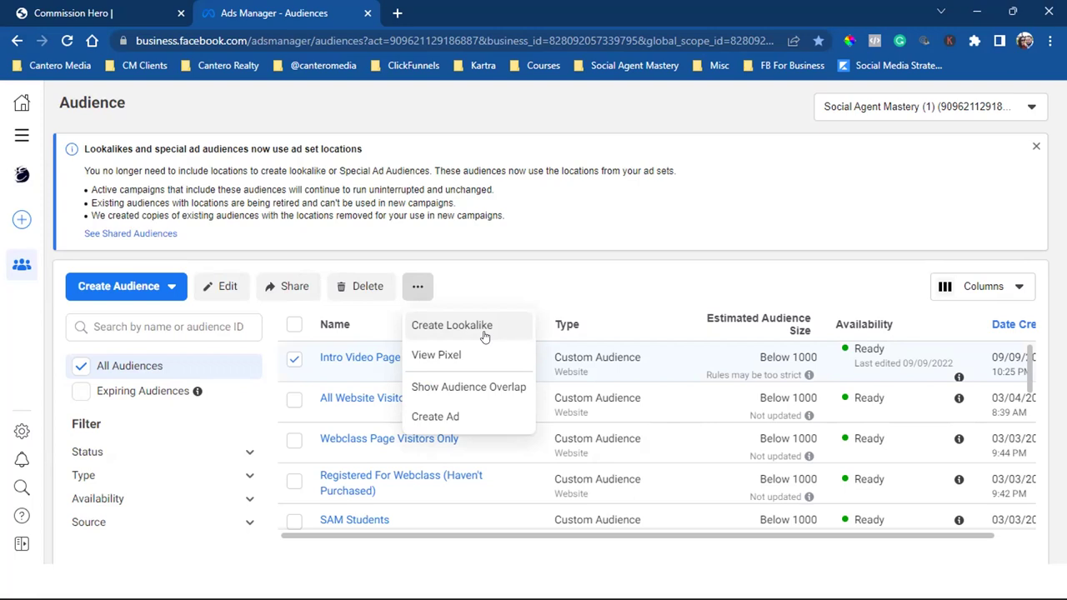
pyautogui.click(1032, 146)
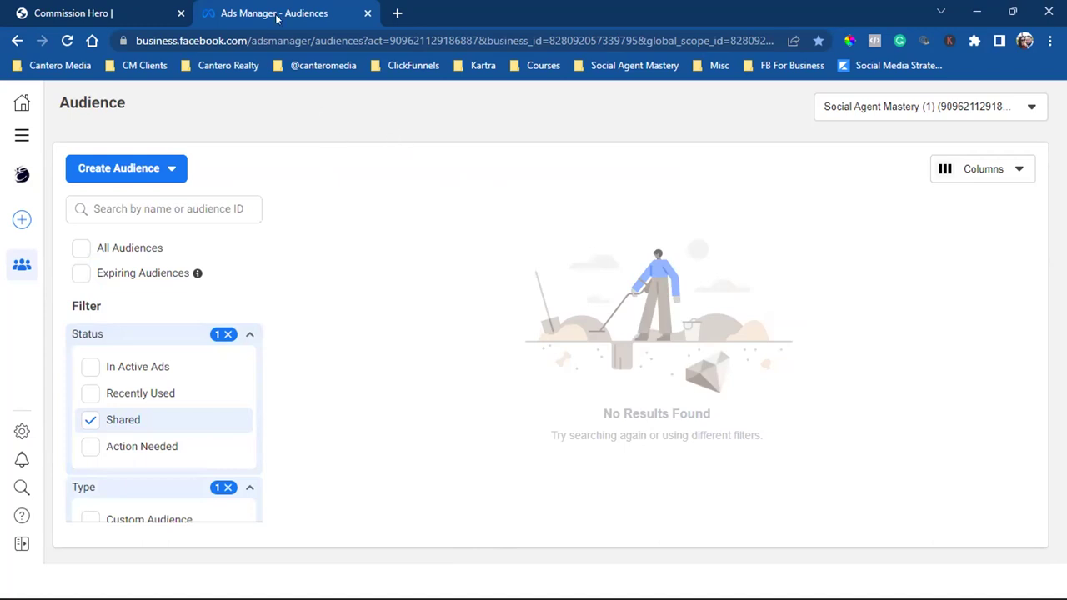
pyautogui.click(123, 10)
pyautogui.click(46, 375)
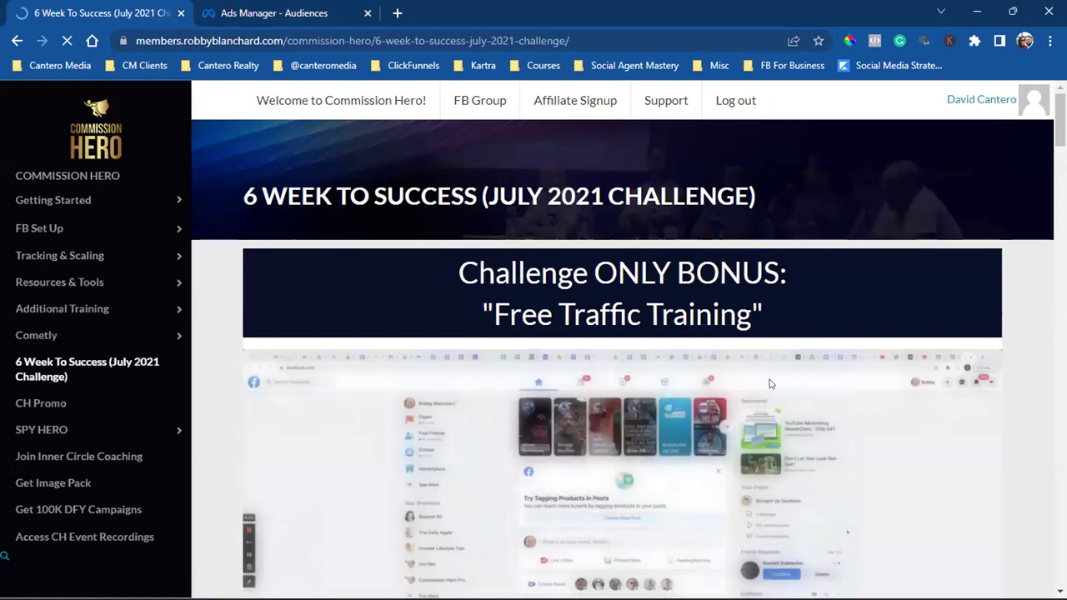
pyautogui.scroll(-1, 771, 383)
pyautogui.scroll(-1, 771, 384)
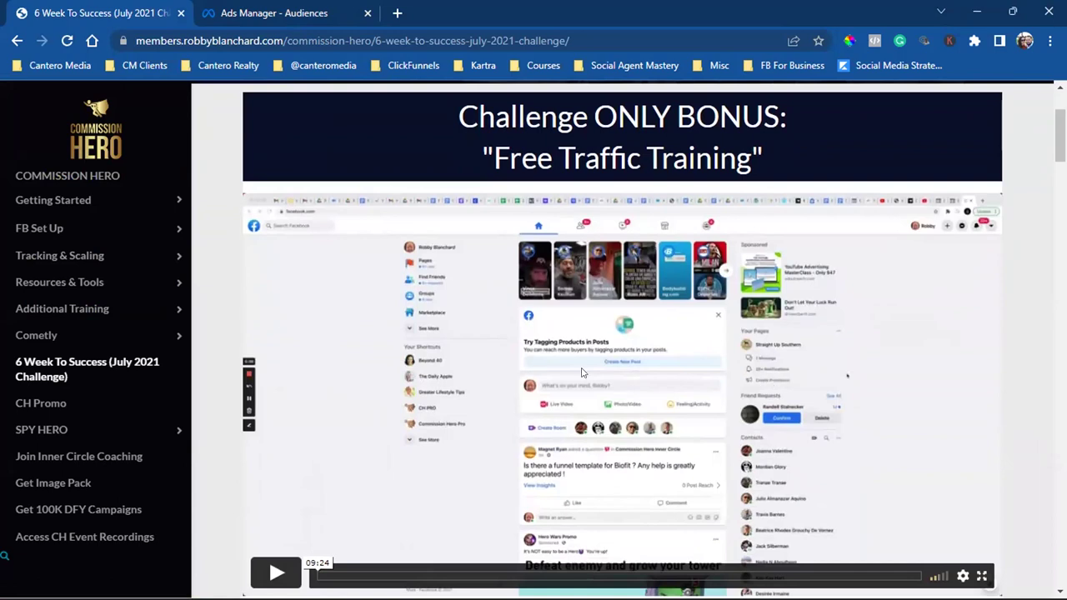
pyautogui.scroll(-3, 618, 221)
pyautogui.scroll(-9, 618, 221)
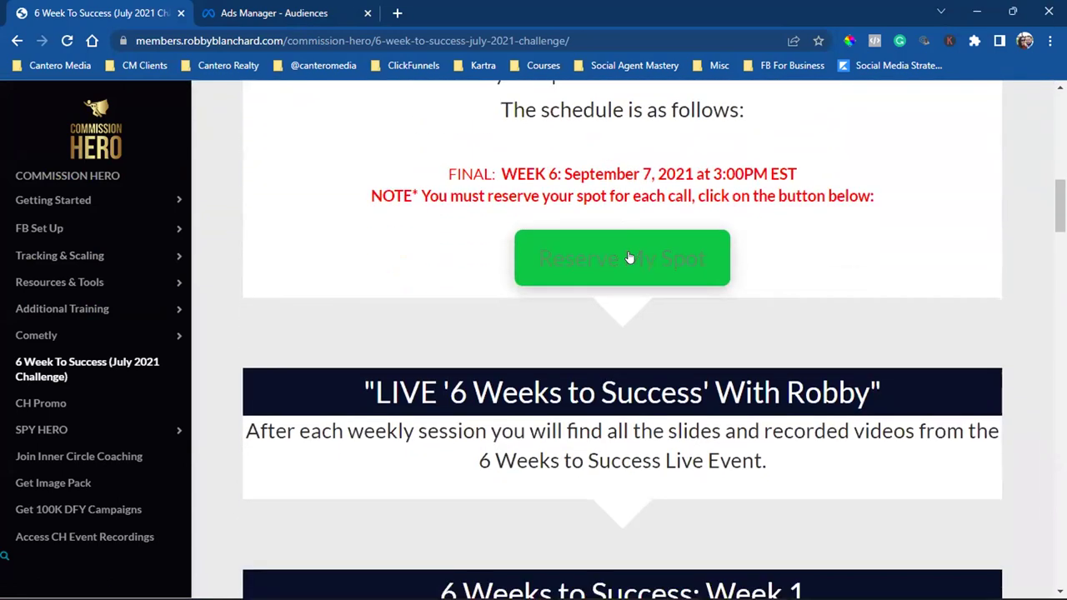
pyautogui.scroll(-15, 629, 257)
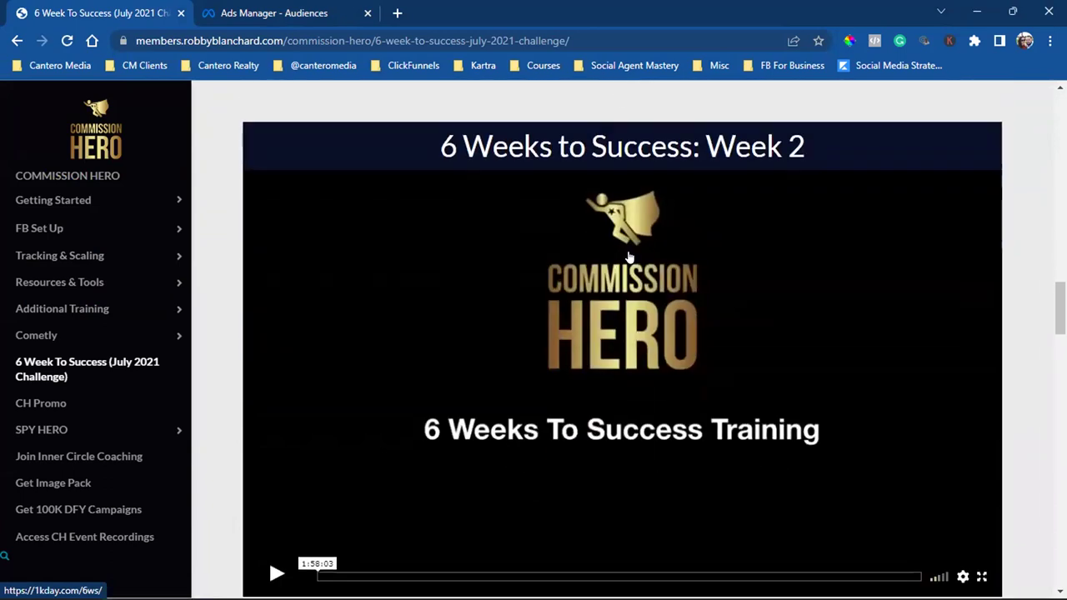
pyautogui.scroll(-18, 629, 258)
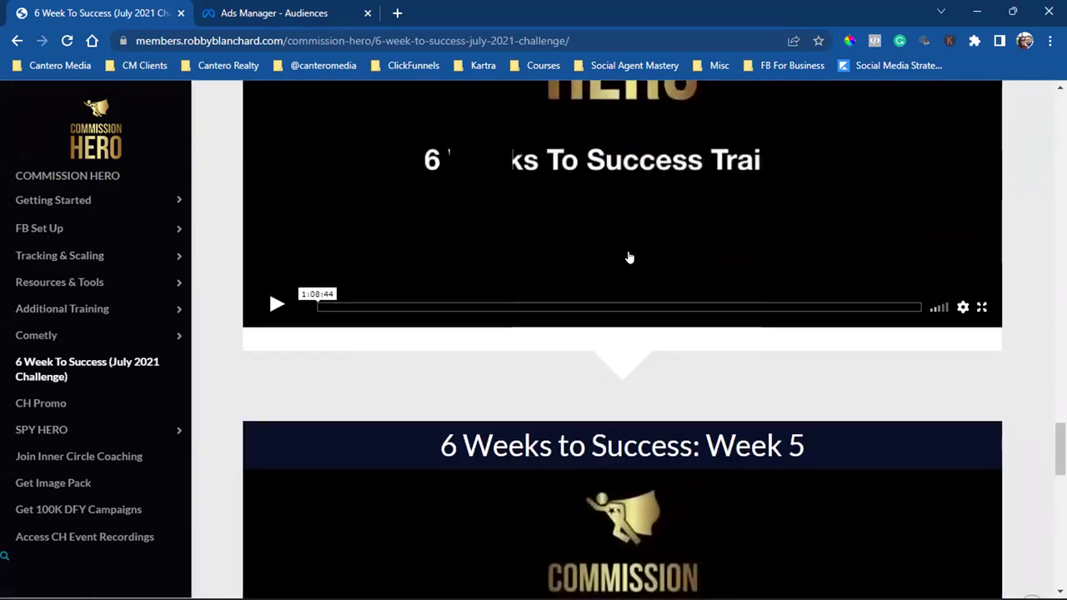
pyautogui.scroll(20, 619, 312)
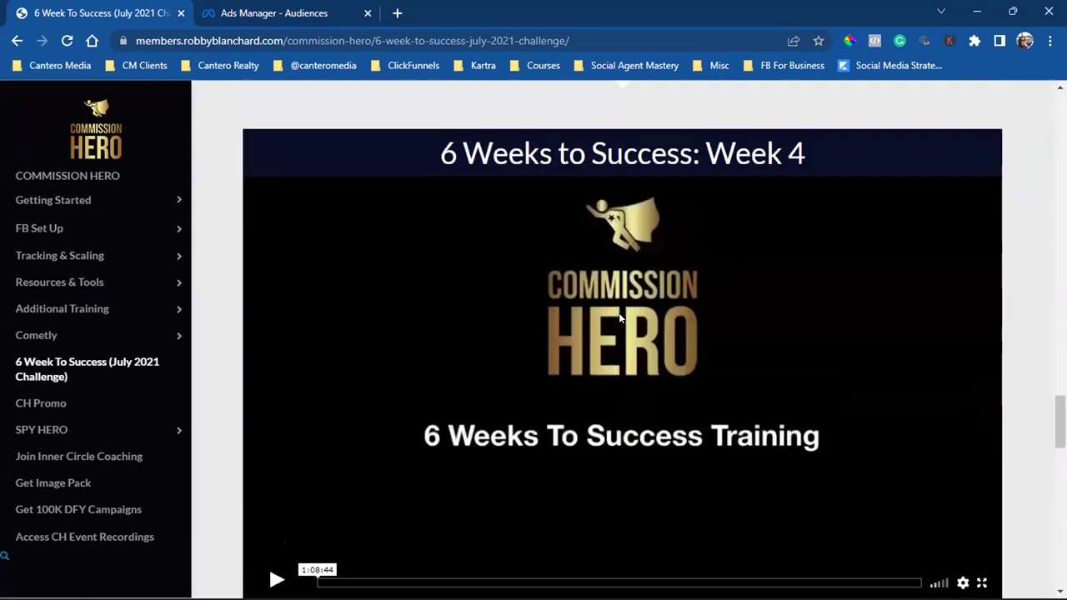
pyautogui.scroll(15, 619, 318)
pyautogui.scroll(-4, 619, 318)
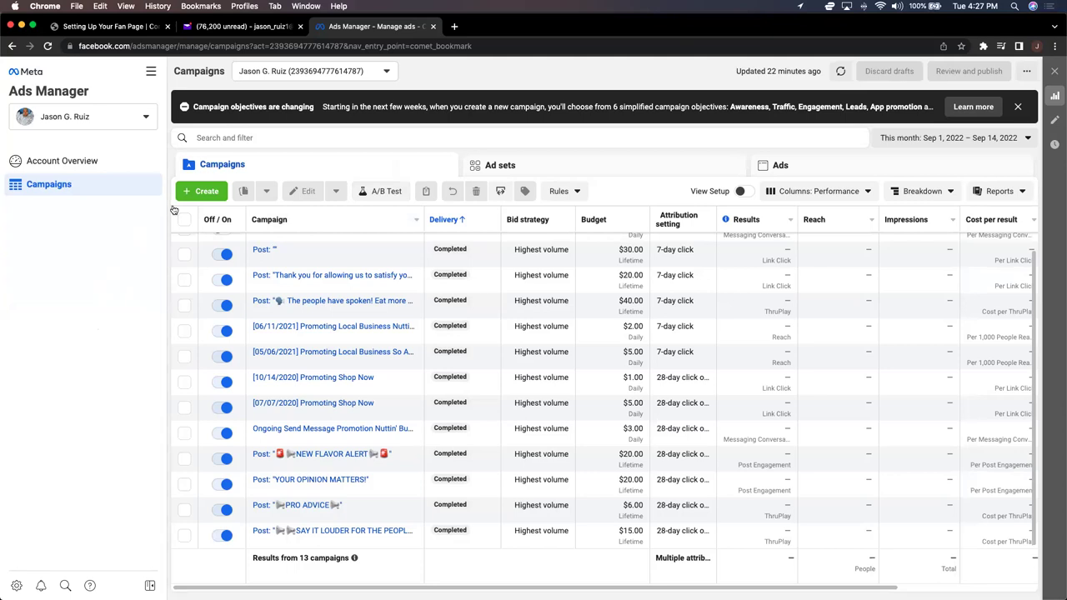
# Step: Bookmark the Ads Manager page as 'FB Business Manager' in the Bookmarks Bar
pyautogui.click(961, 47)
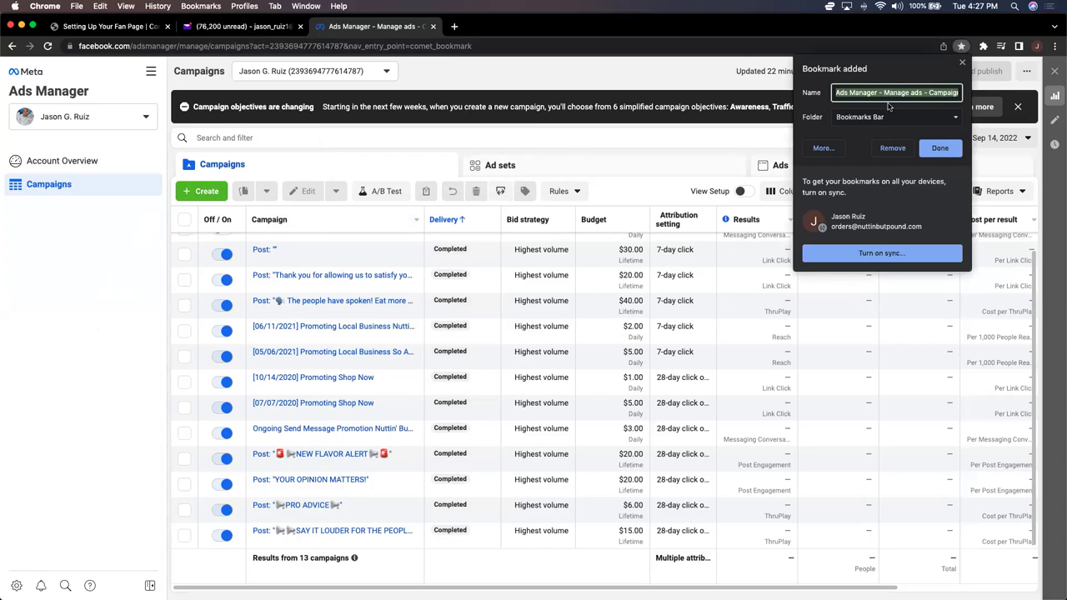
pyautogui.write('FB Business Manager')
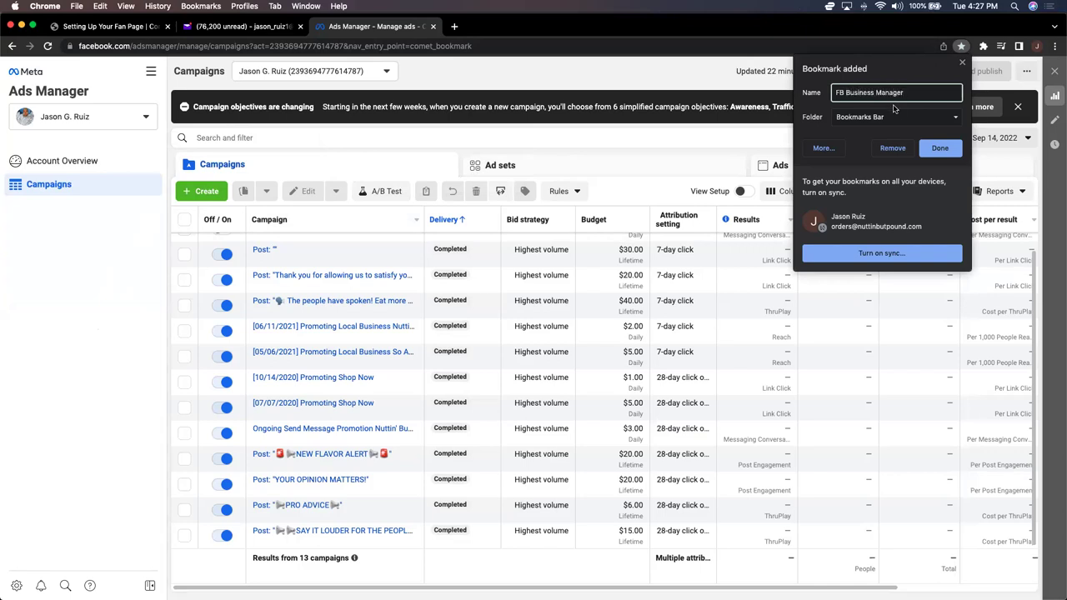
pyautogui.click(948, 122)
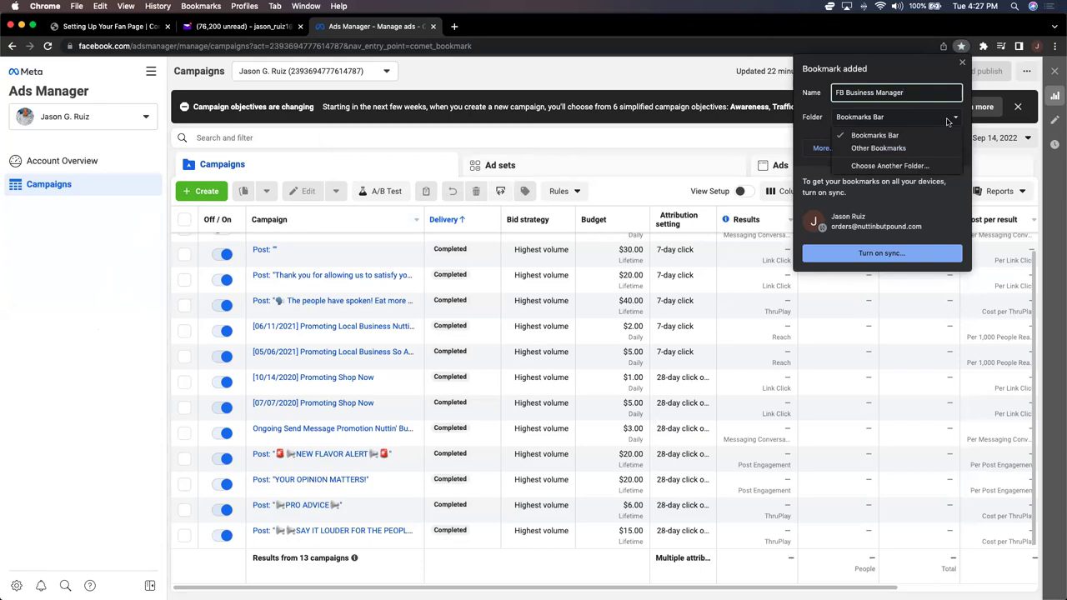
pyautogui.click(939, 125)
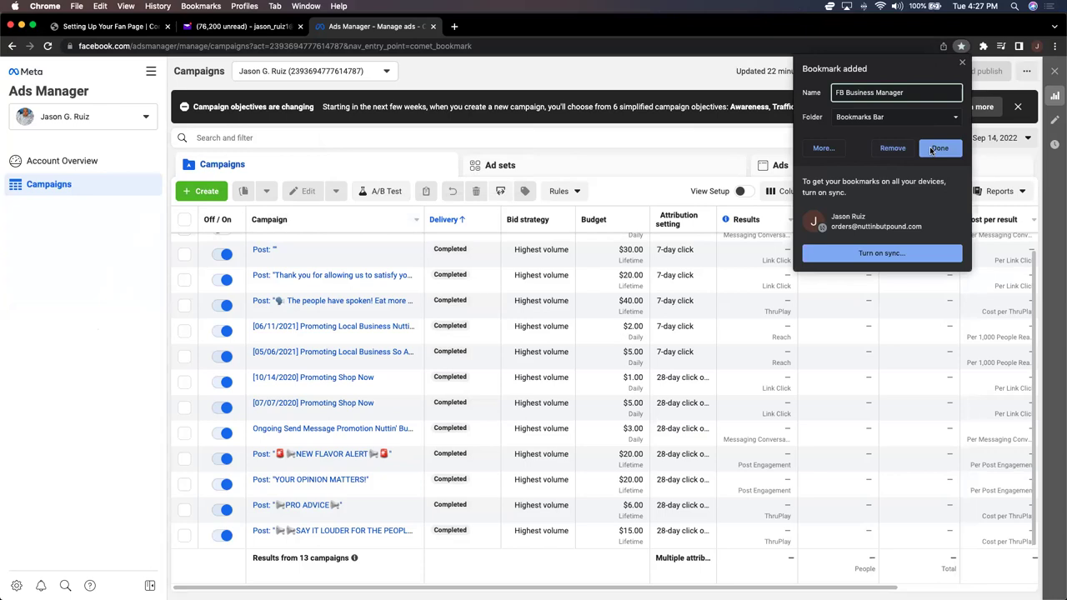
pyautogui.click(931, 149)
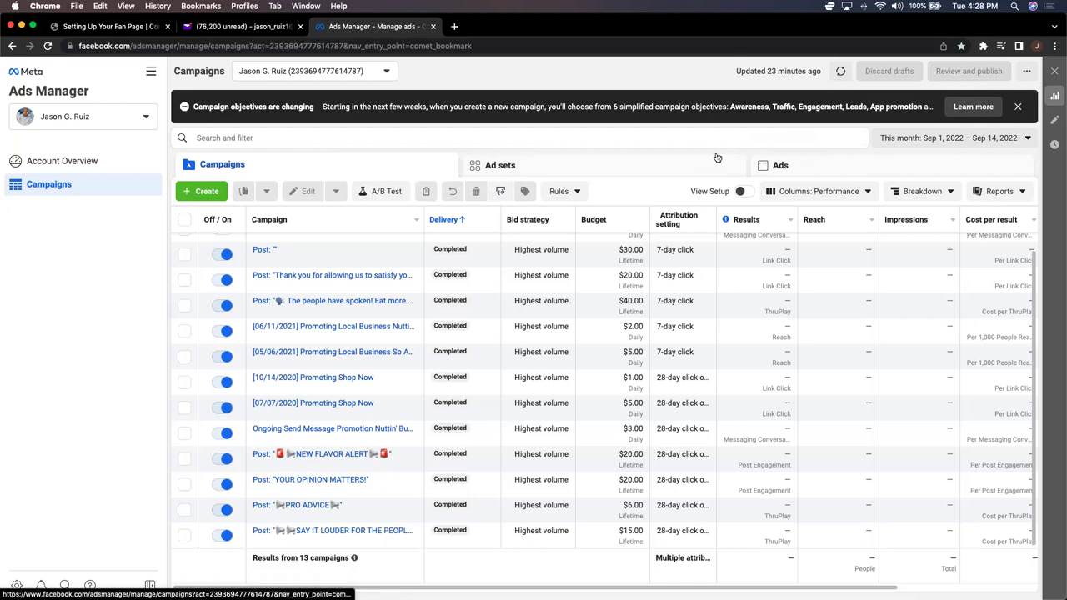
pyautogui.click(150, 75)
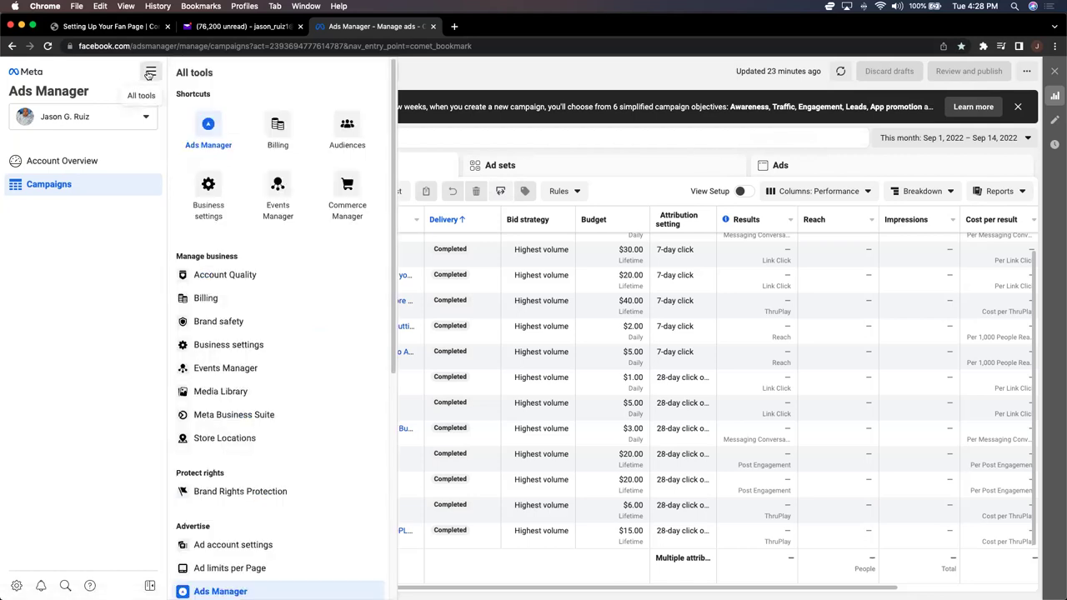
# Step: Choose the Business settings shortcut from the All tools panel
pyautogui.click(207, 182)
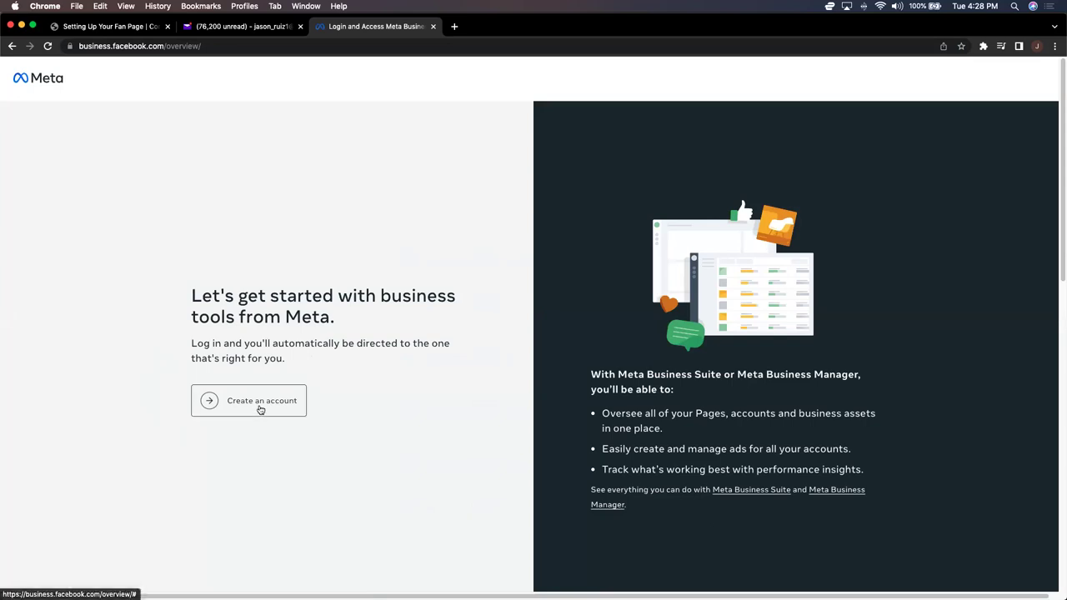
# Step: Choose 'Create an account' and place the cursor in the business name field
pyautogui.click(259, 404)
pyautogui.click(564, 237)
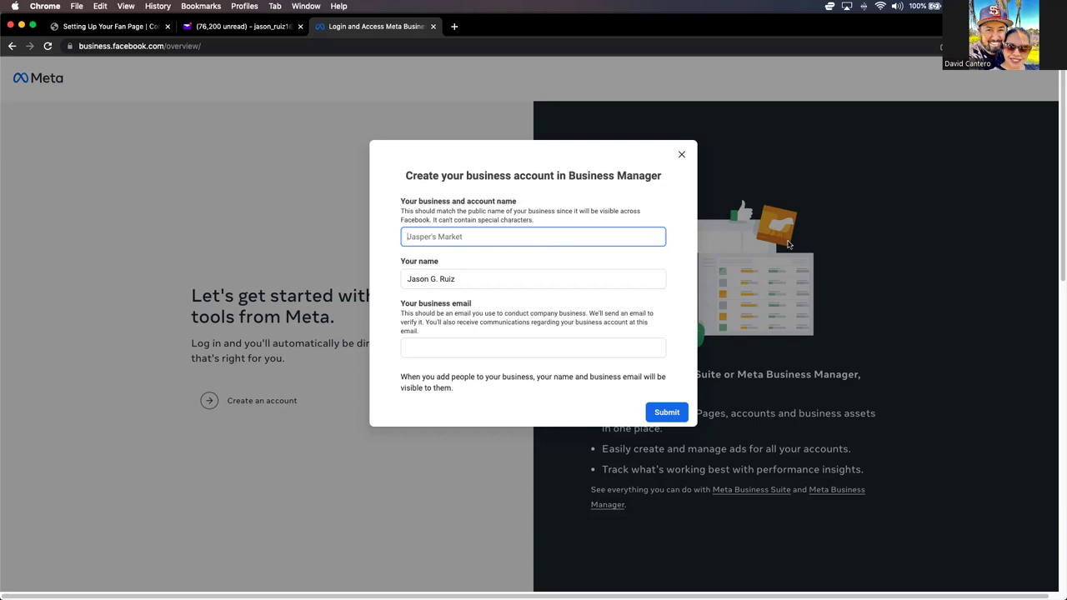
pyautogui.click(778, 81)
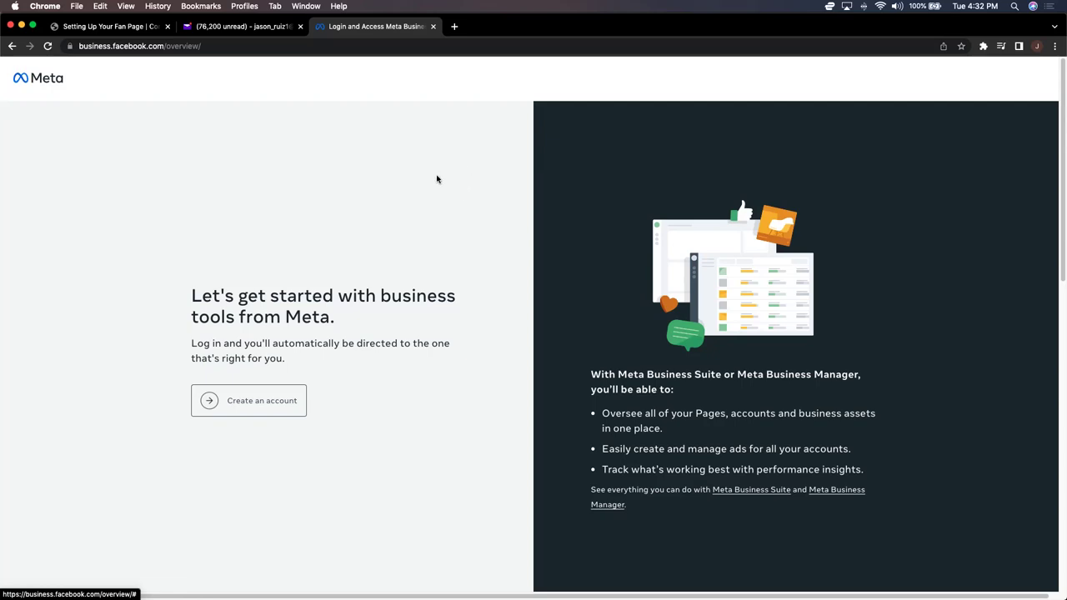
pyautogui.click(437, 179)
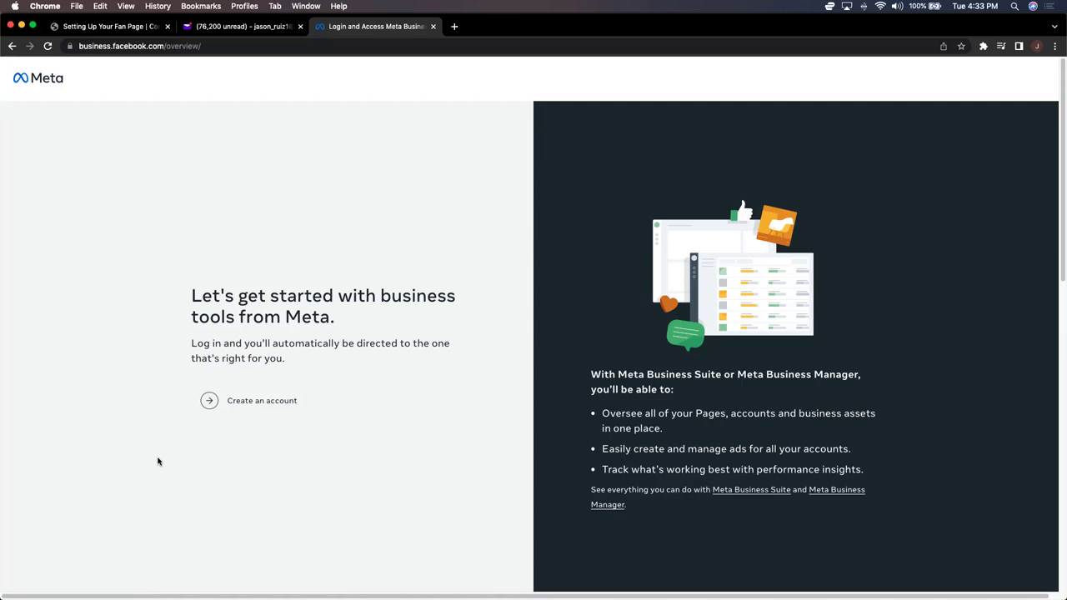
pyautogui.click(265, 406)
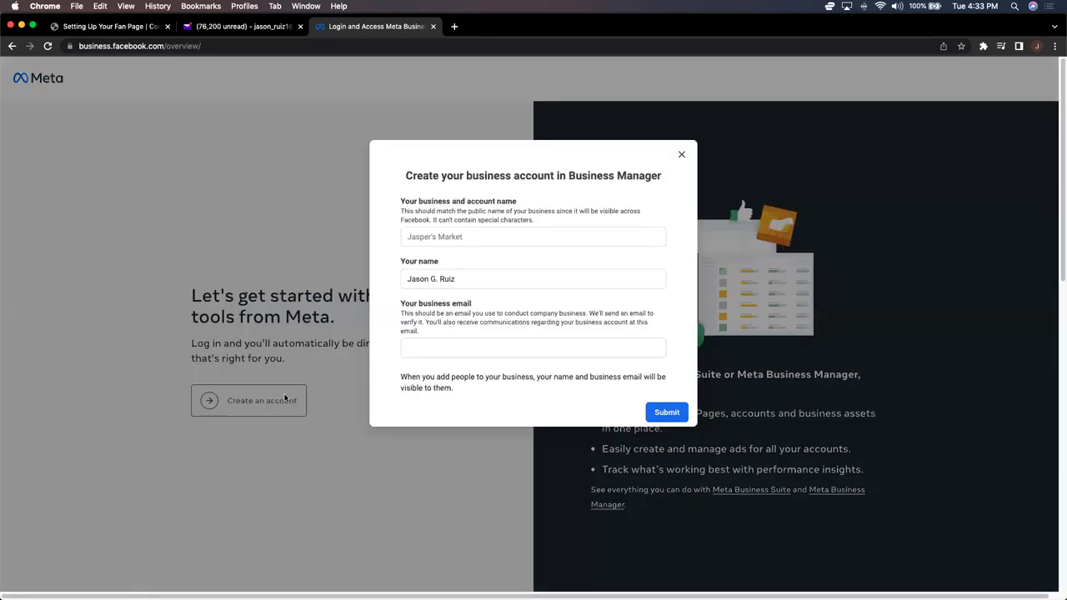
pyautogui.click(488, 239)
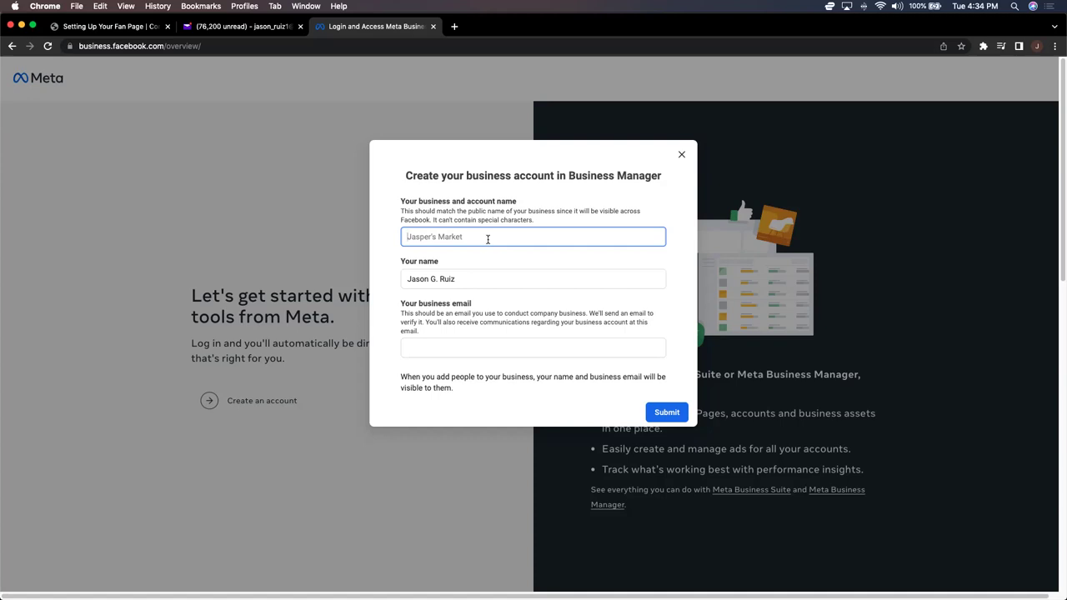
# Step: Enter 'The Health Corner' as the business name, fill in the business email, and submit
pyautogui.write('The Health Corner')
pyautogui.click(441, 349)
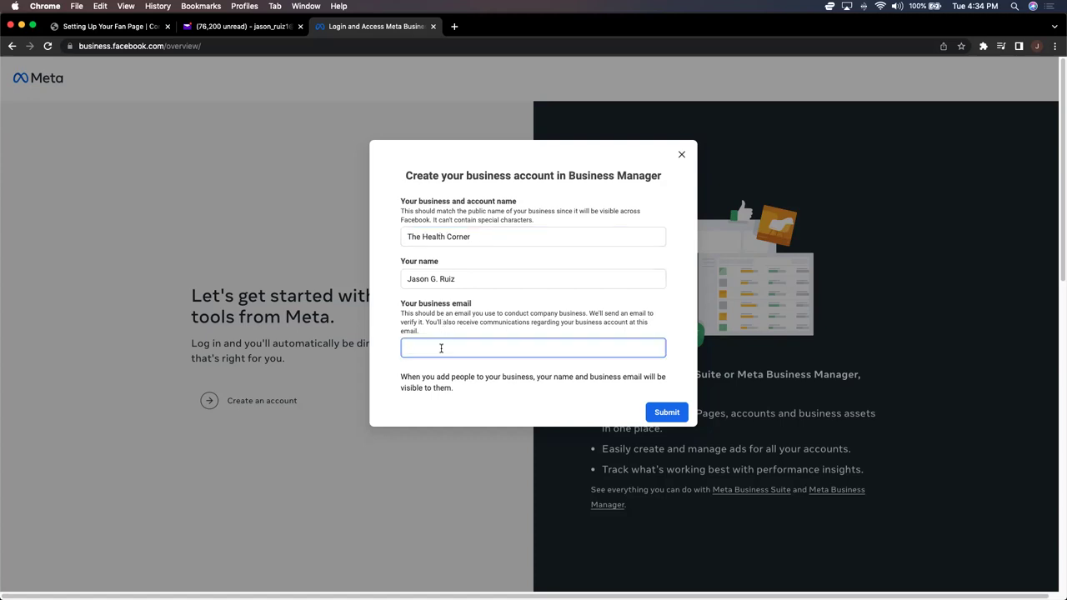
pyautogui.click(658, 418)
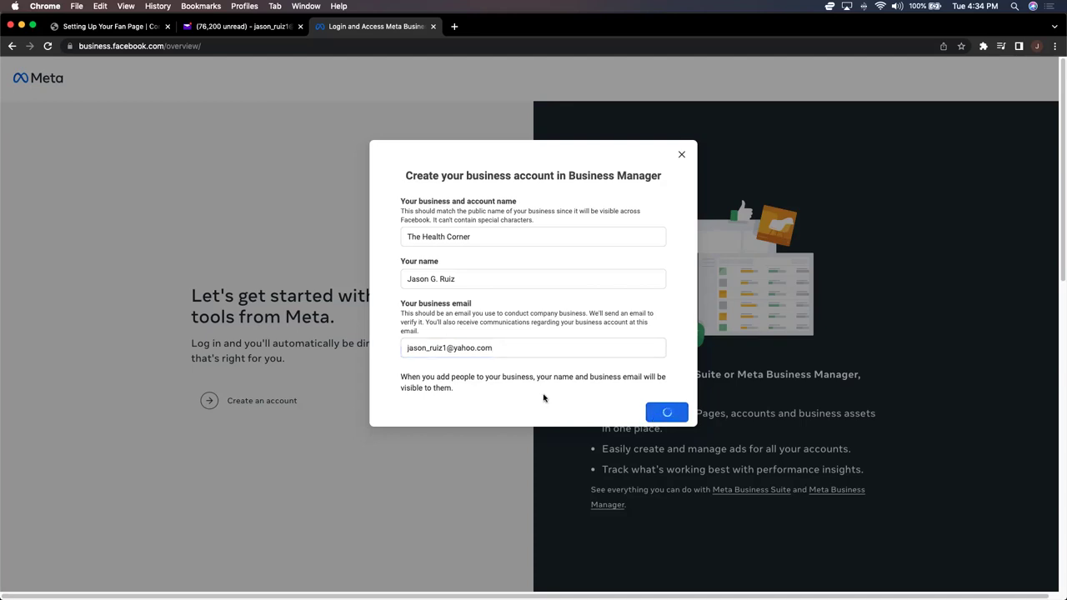
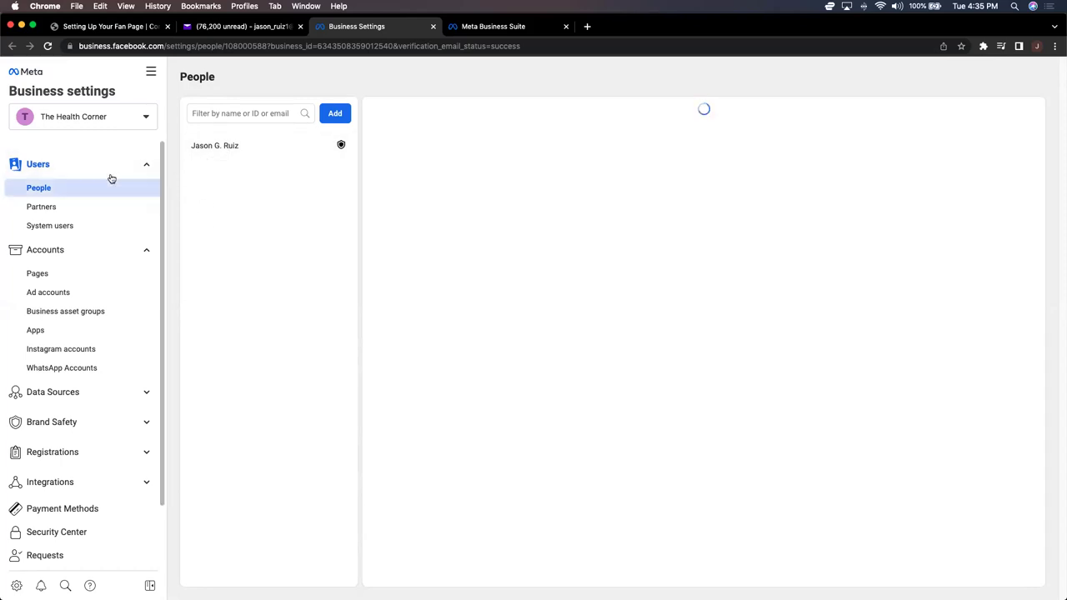
# Step: From Accounts > Pages, create a Brand or product Page named 'The Health Corner' in the Health/beauty category
pyautogui.click(37, 273)
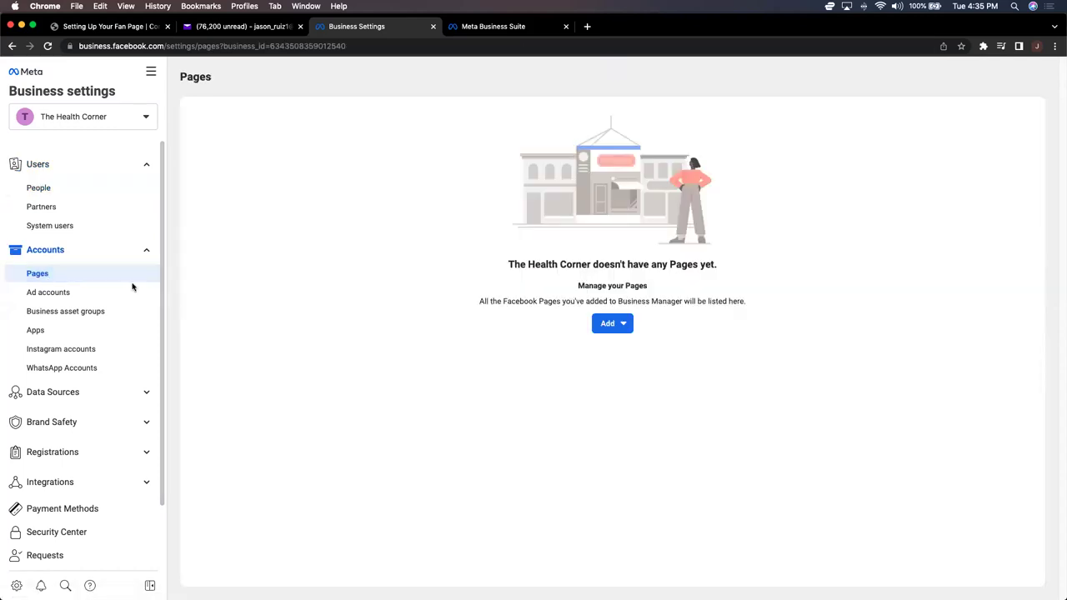
pyautogui.click(605, 328)
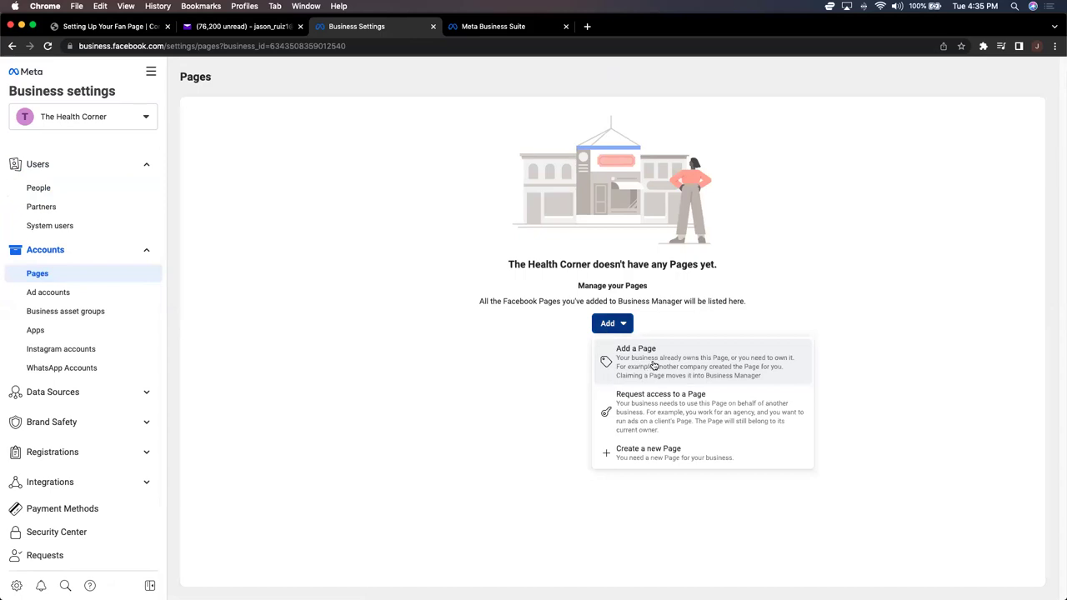
pyautogui.click(664, 450)
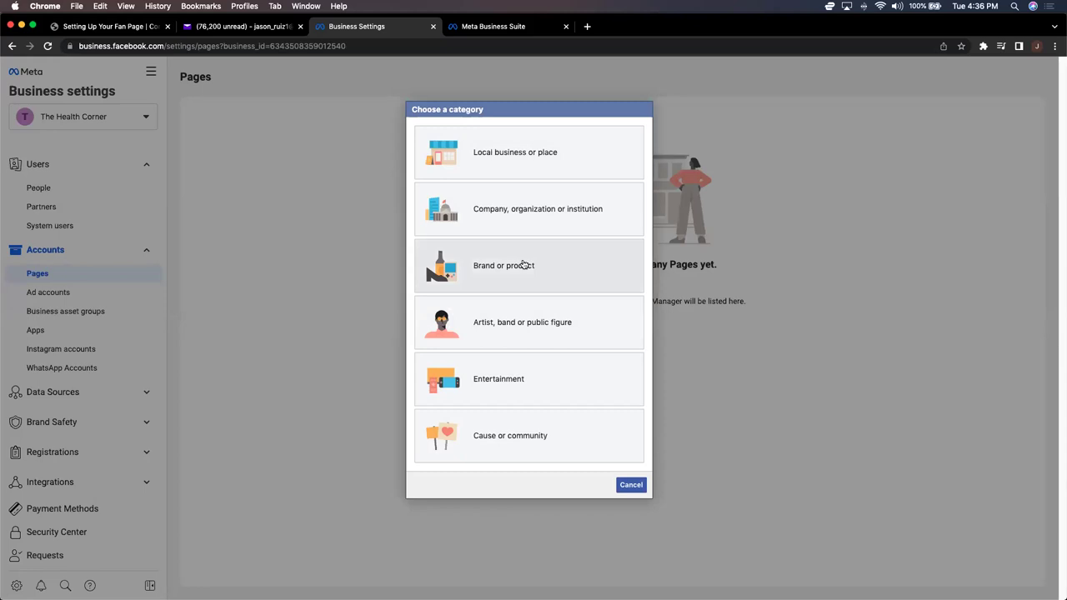
pyautogui.click(523, 265)
pyautogui.write('The Health Corner')
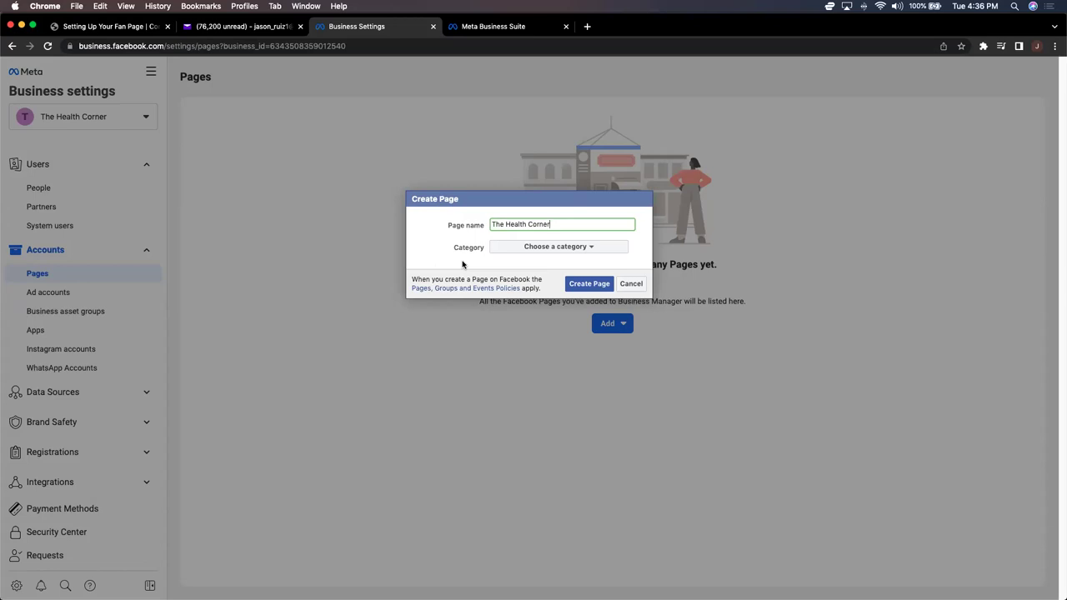
pyautogui.click(556, 250)
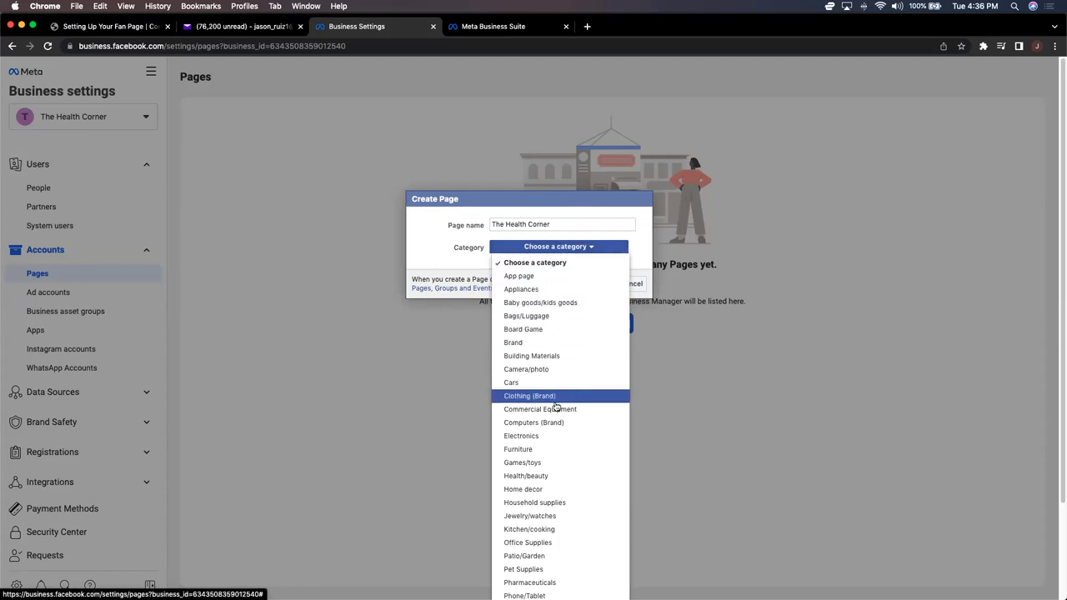
pyautogui.click(545, 477)
pyautogui.click(582, 285)
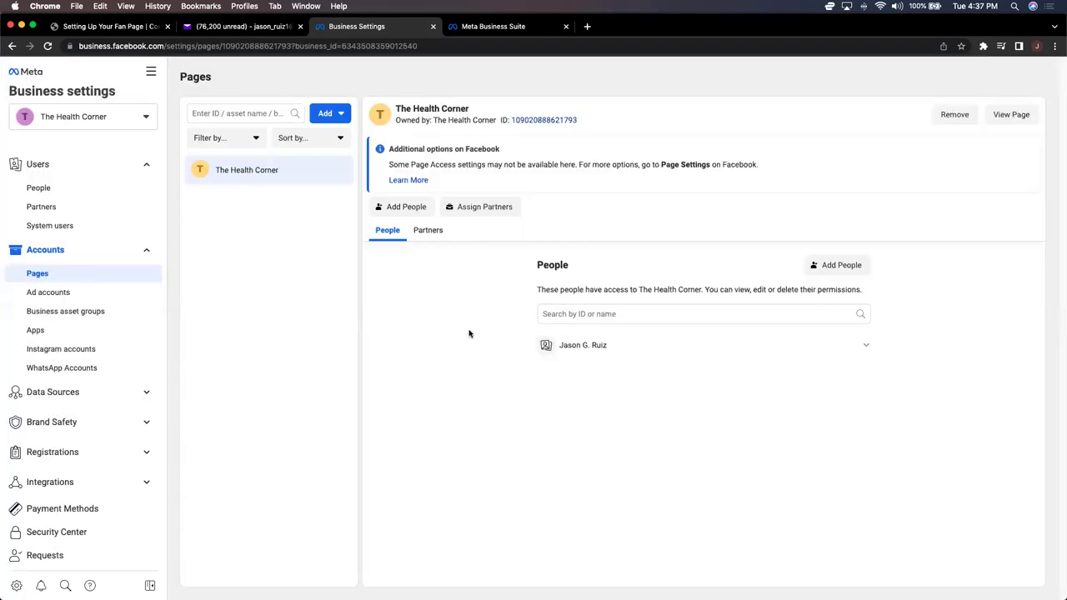
# Step: Bookmark the Business Settings page, then view The Health Corner's live Facebook Page
pyautogui.click(962, 47)
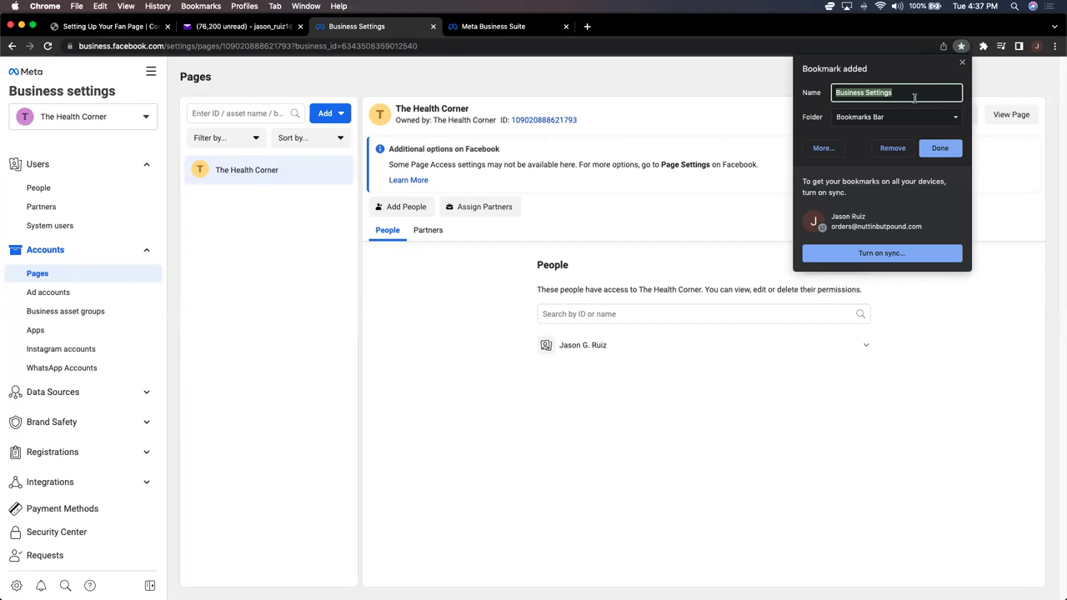
pyautogui.click(915, 98)
pyautogui.click(948, 119)
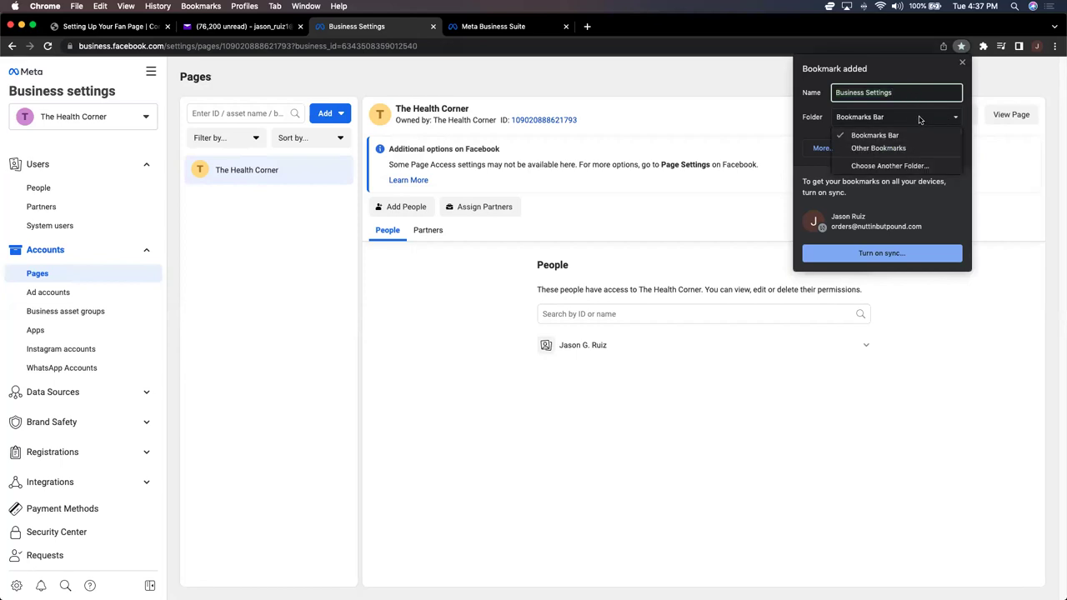
pyautogui.click(888, 166)
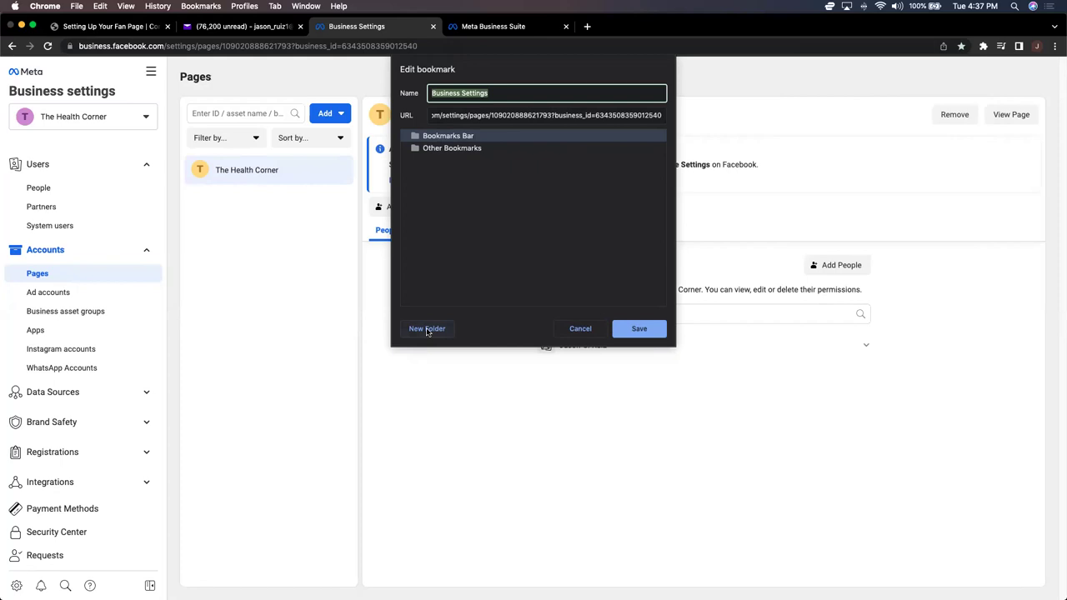
pyautogui.press('Escape')
pyautogui.click(999, 117)
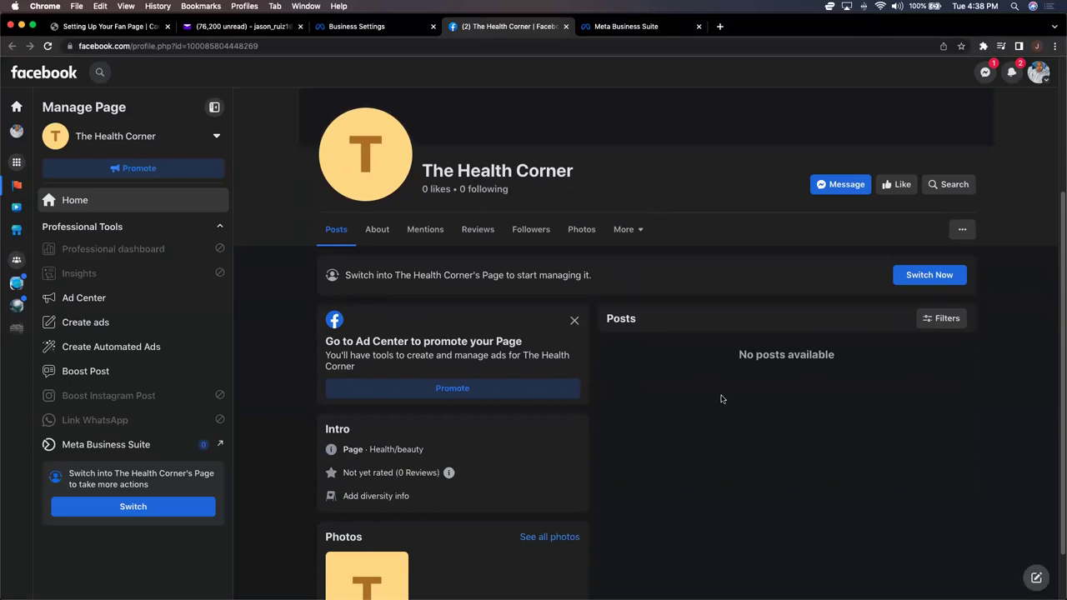
# Step: Like The Health Corner, scroll through its About section, and bring up the Switch profile panel
pyautogui.click(893, 192)
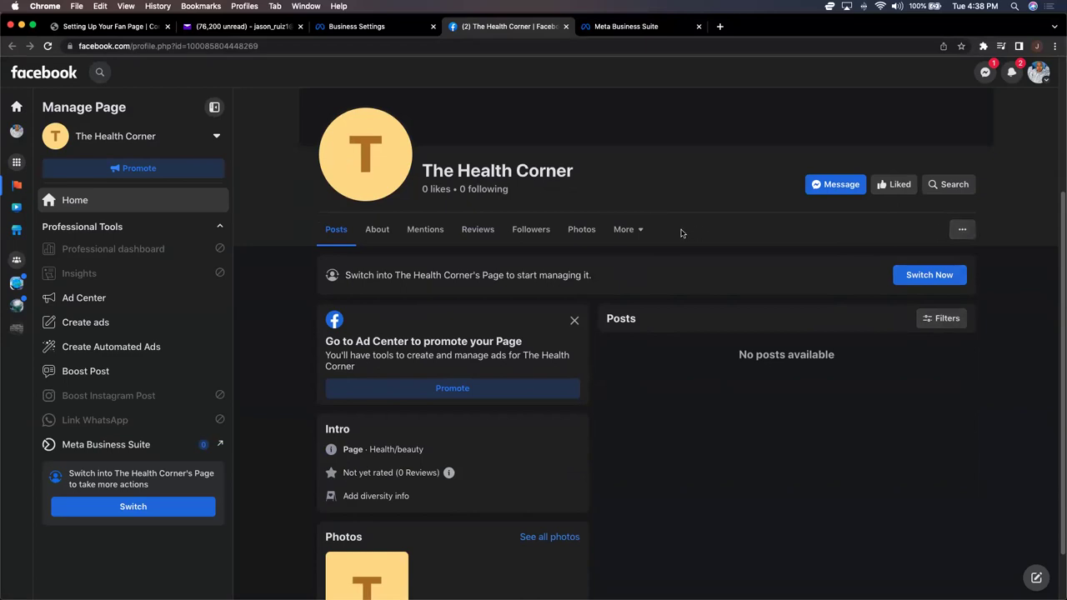
pyautogui.click(629, 232)
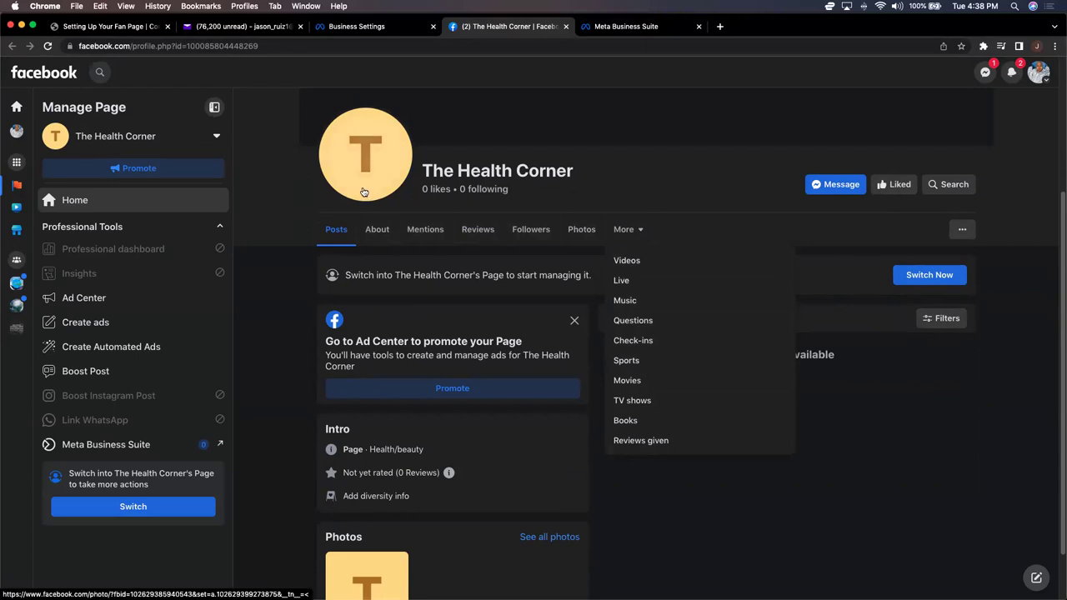
pyautogui.click(377, 231)
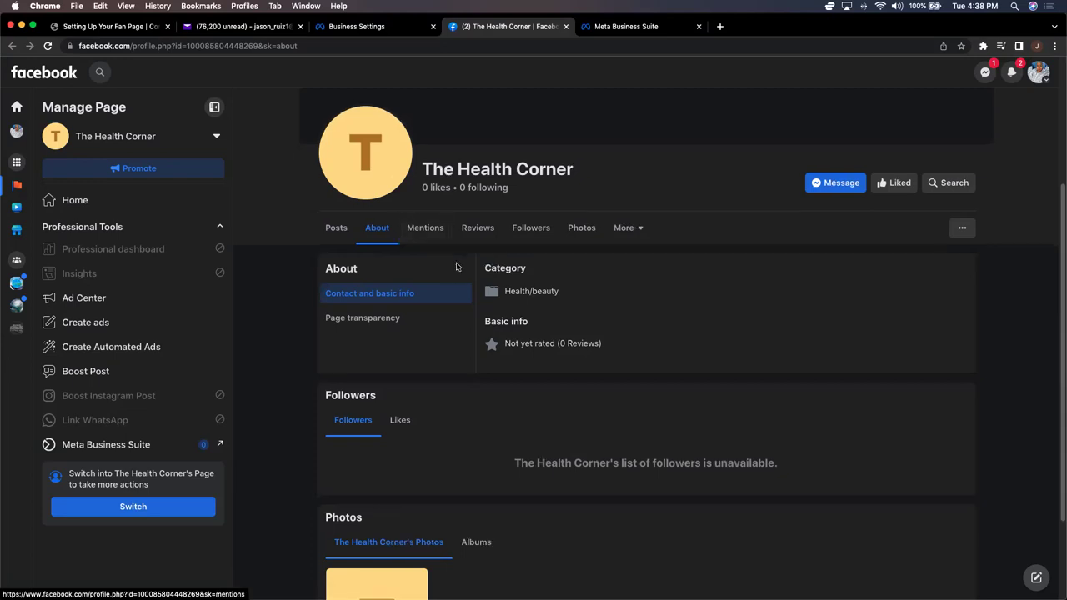
pyautogui.scroll(-3, 572, 299)
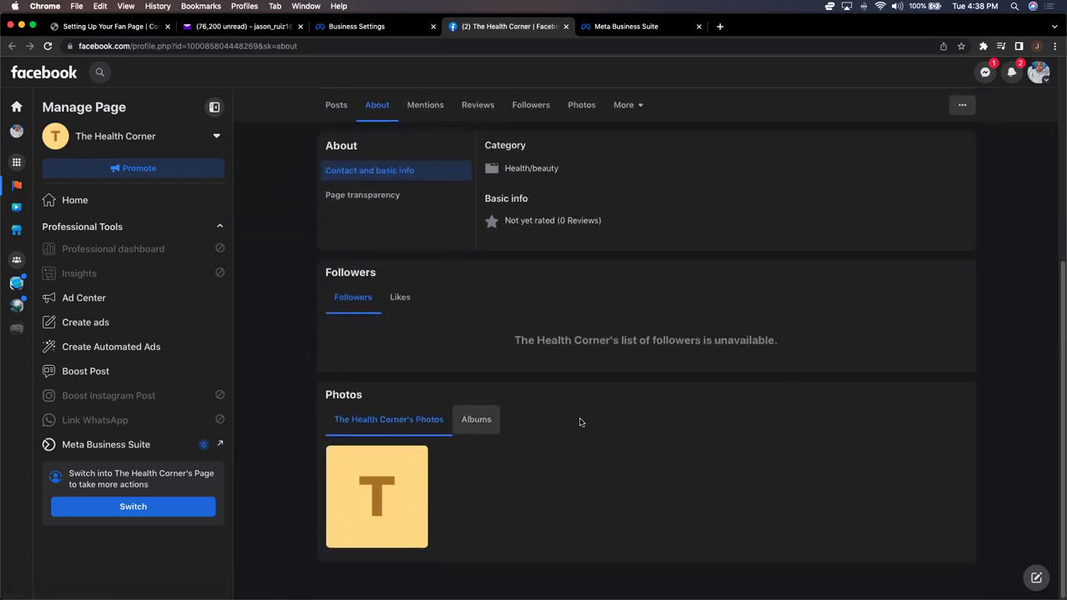
pyautogui.scroll(5, 597, 422)
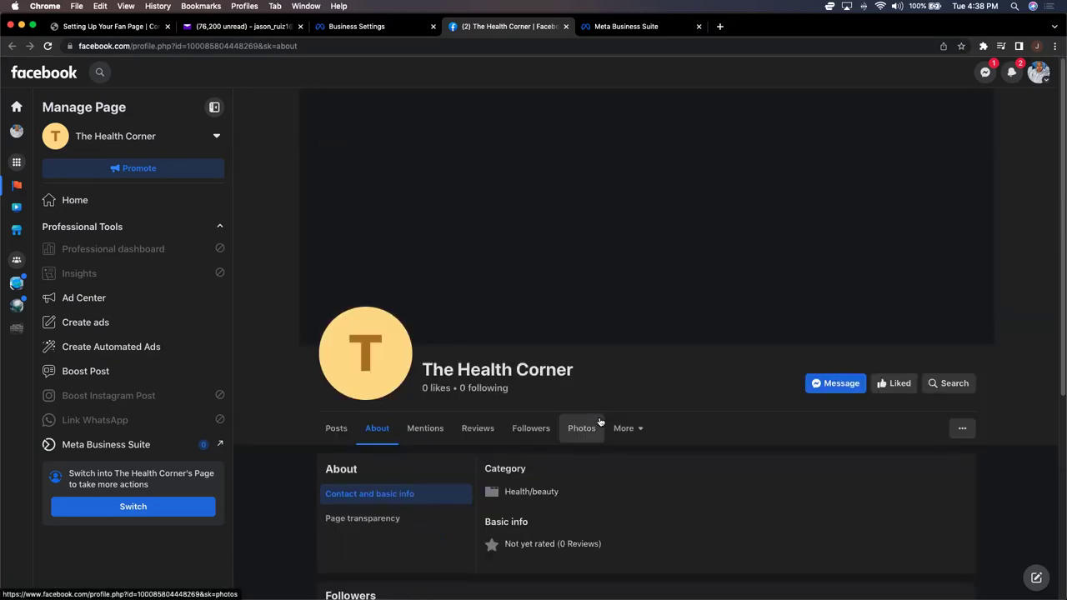
pyautogui.scroll(-1, 599, 421)
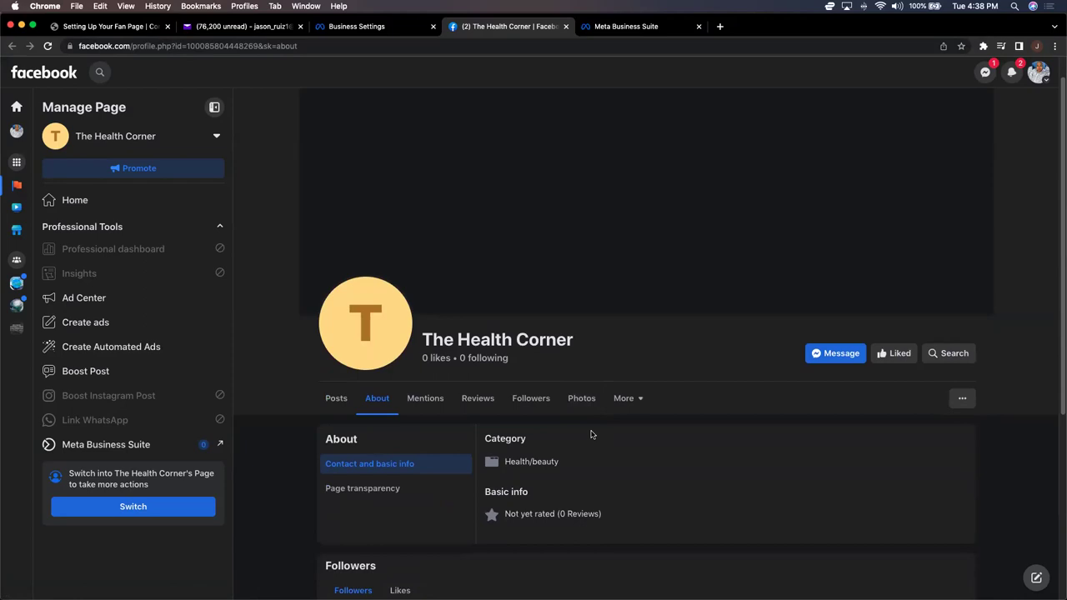
pyautogui.scroll(-3, 592, 434)
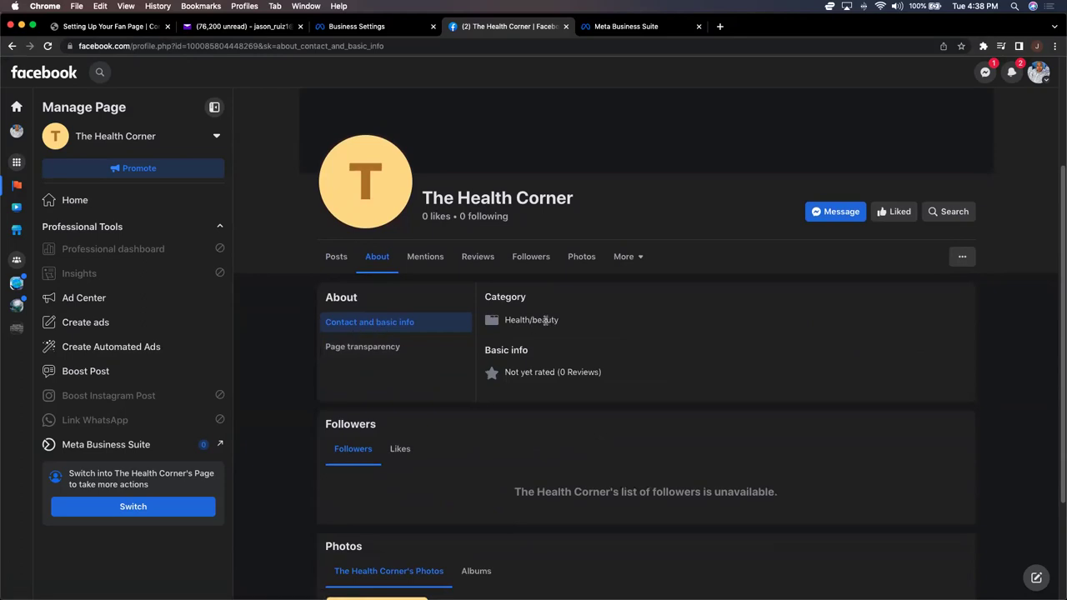
pyautogui.click(961, 260)
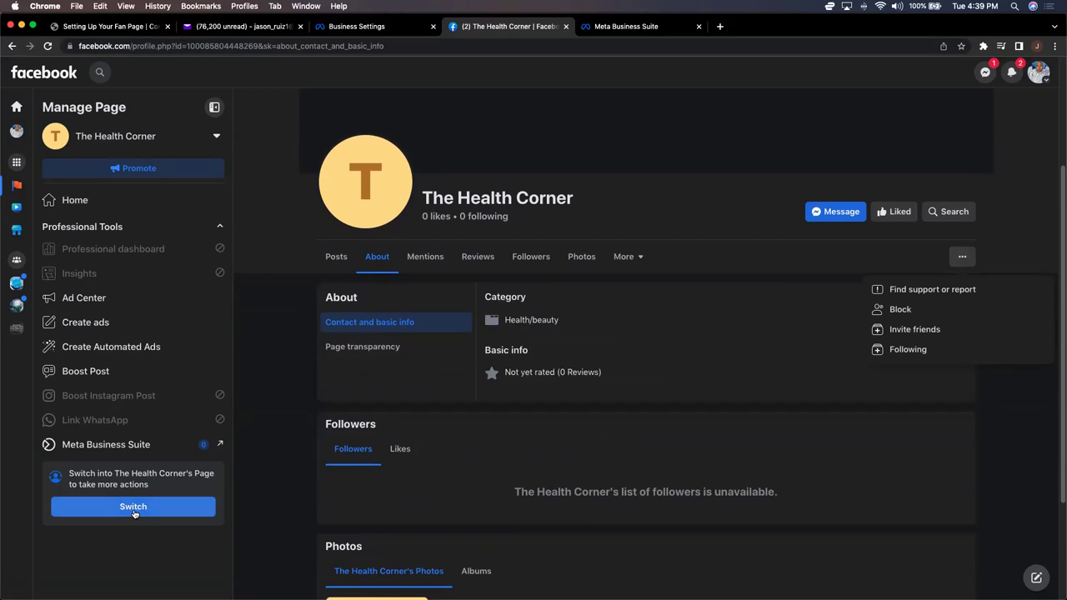
pyautogui.click(133, 506)
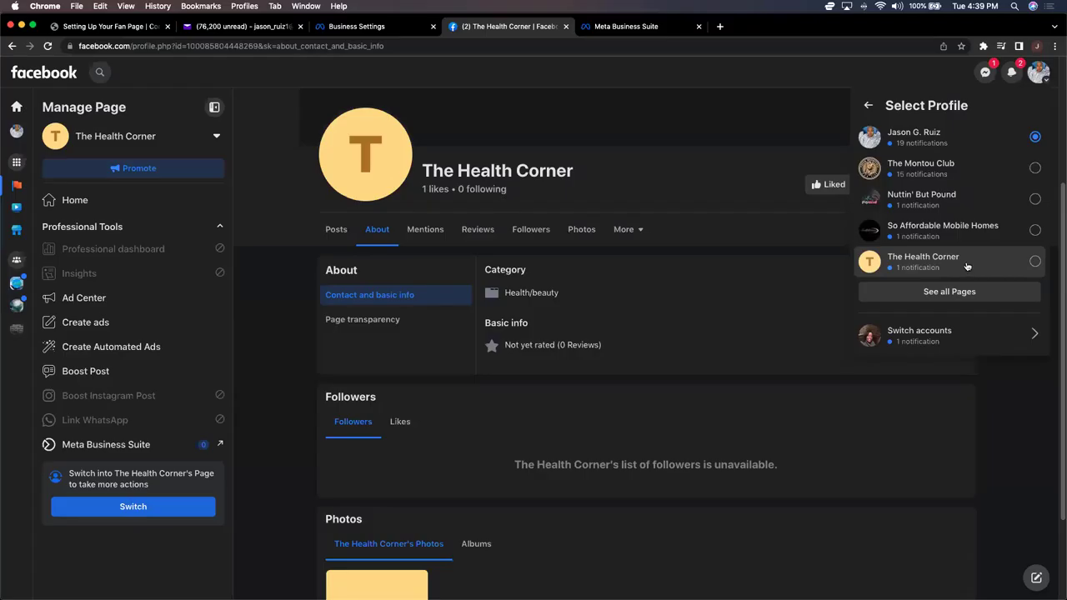
# Step: Act as The Health Corner, dismiss the welcome message, and return to its About contact info
pyautogui.click(967, 266)
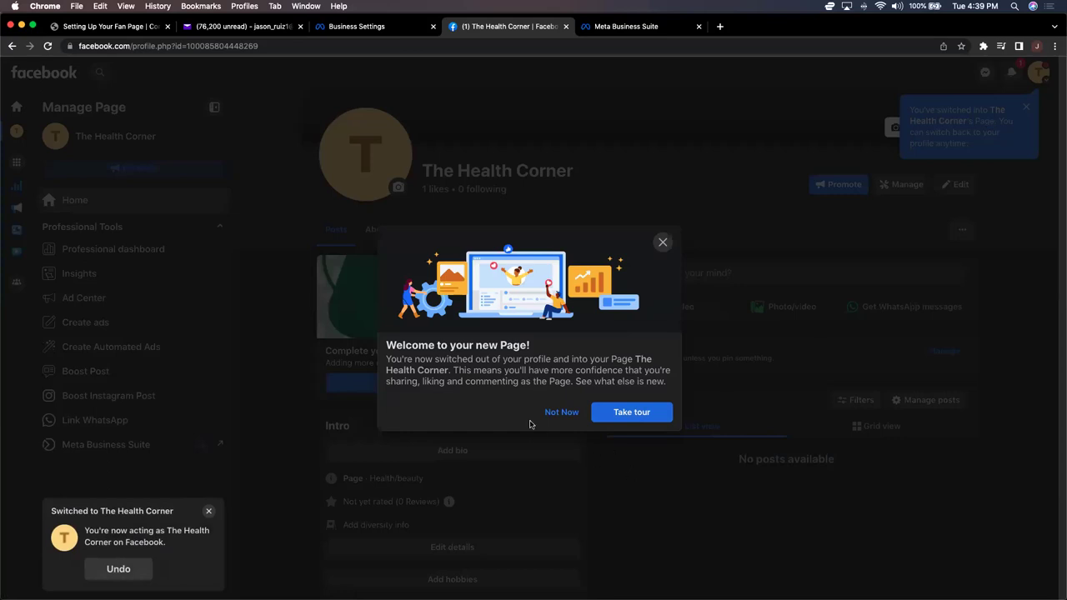
pyautogui.click(571, 407)
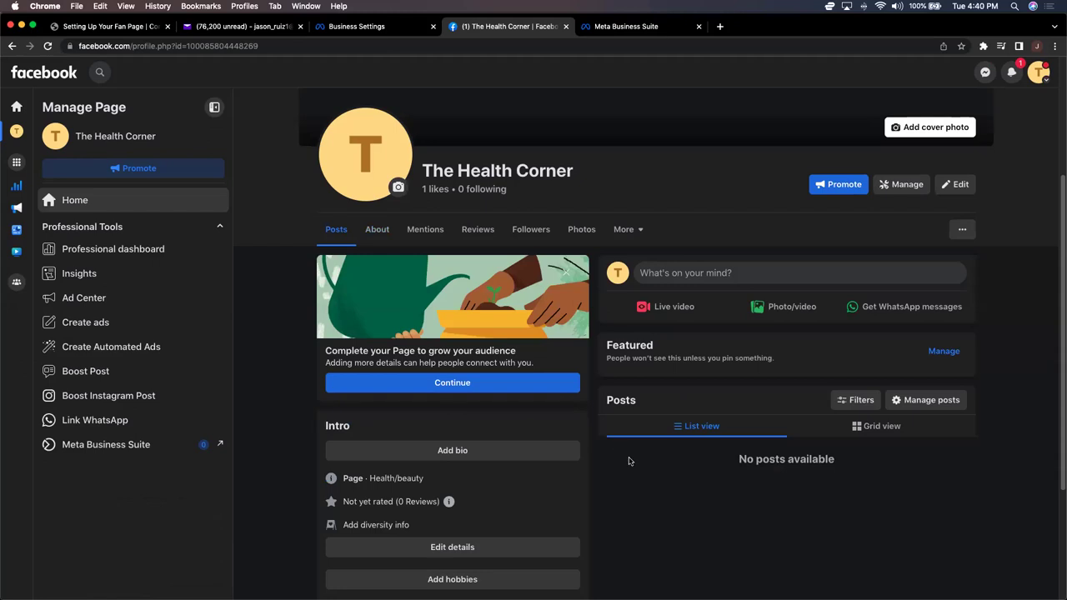
pyautogui.click(381, 230)
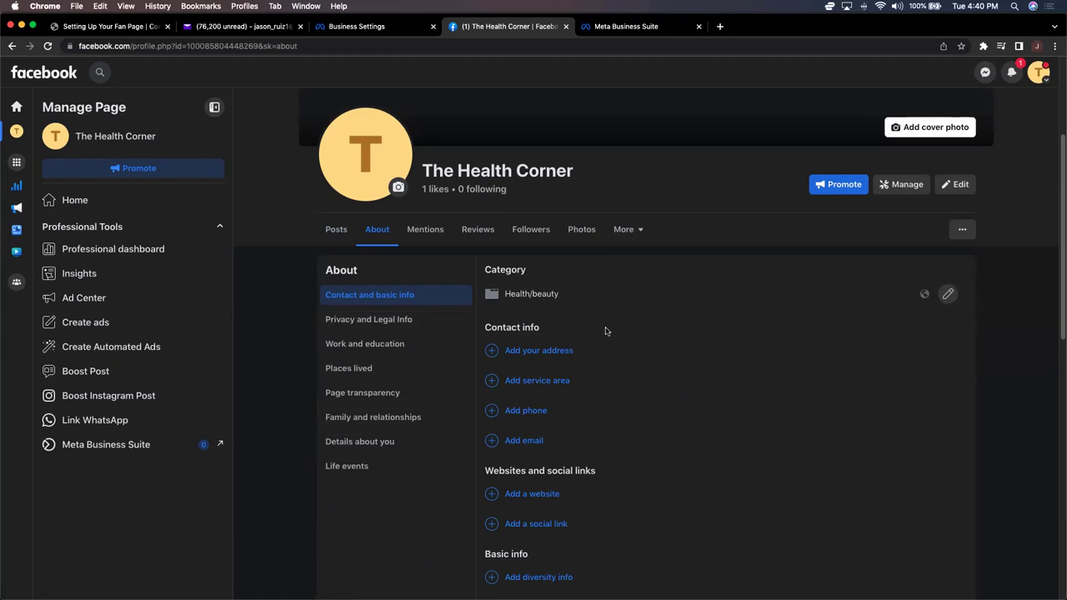
pyautogui.click(907, 185)
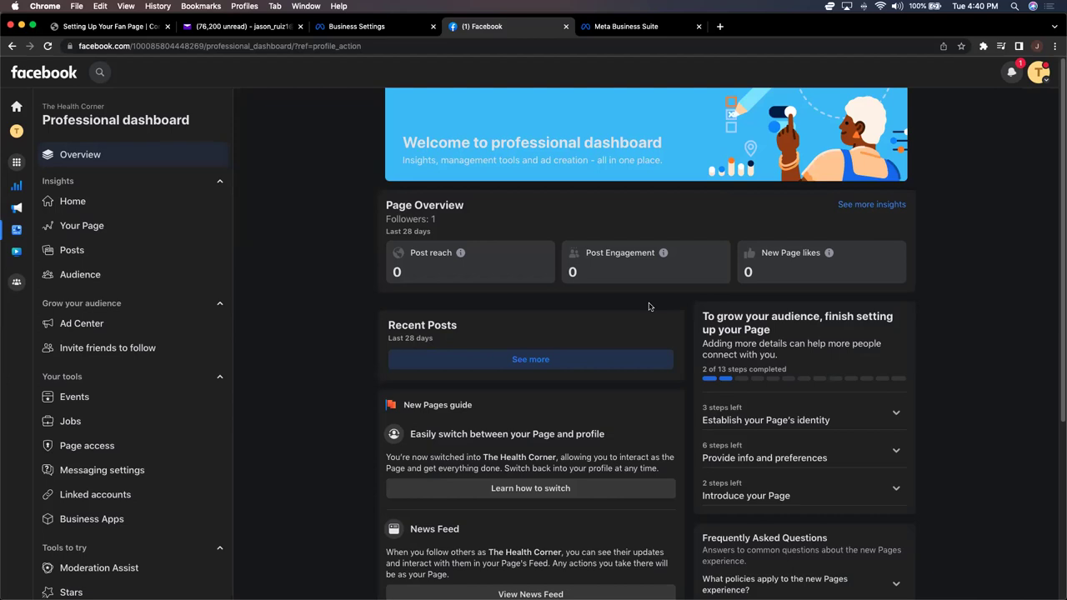
pyautogui.press('super+bracketleft')
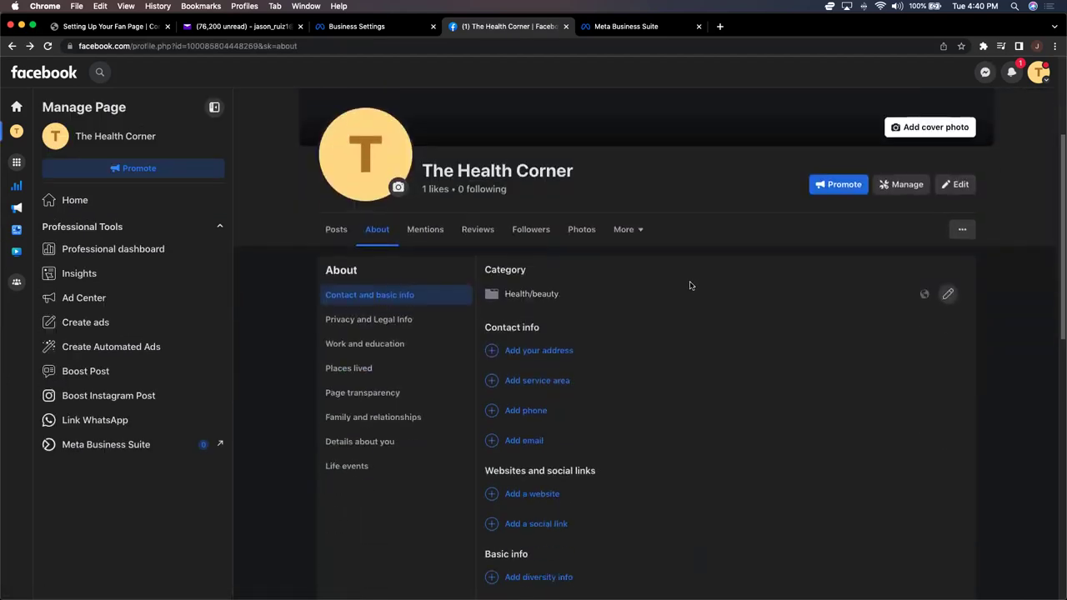
pyautogui.click(955, 232)
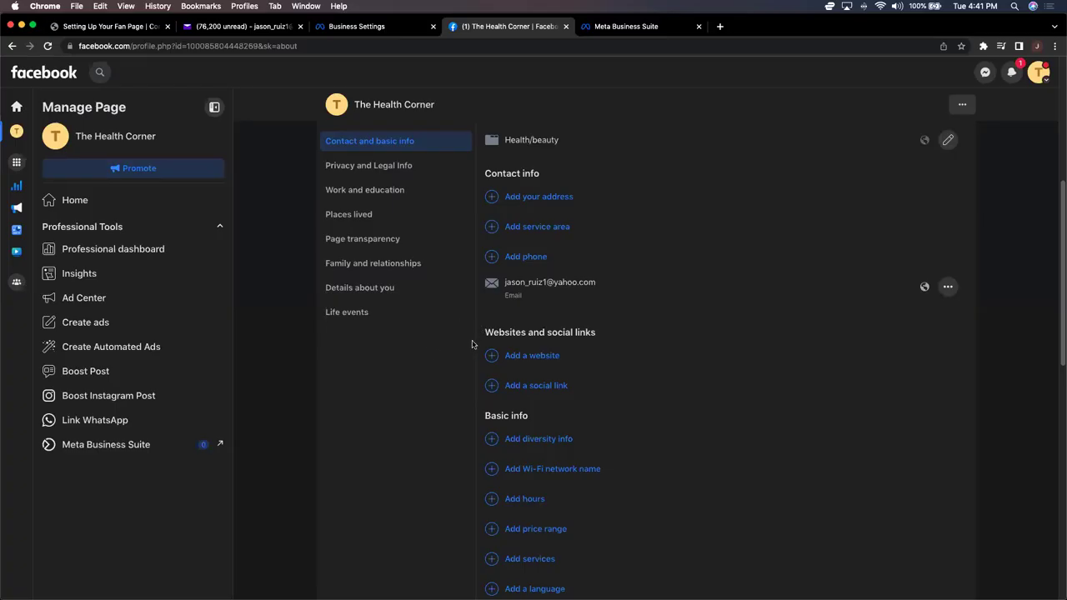
pyautogui.click(523, 499)
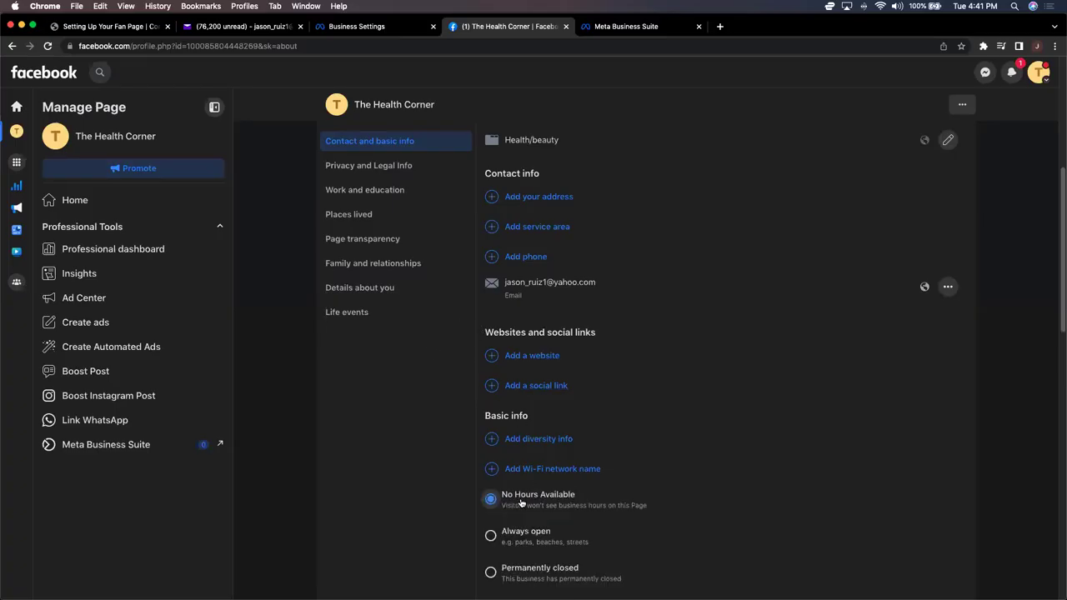
pyautogui.scroll(-1, 534, 484)
pyautogui.scroll(-3, 537, 470)
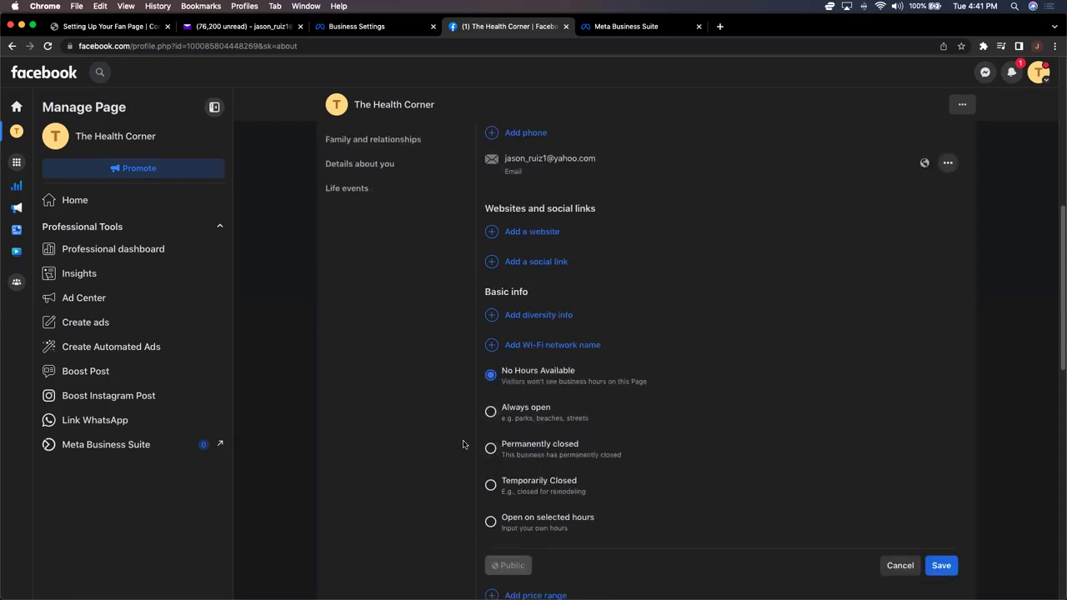
pyautogui.click(530, 410)
pyautogui.click(942, 566)
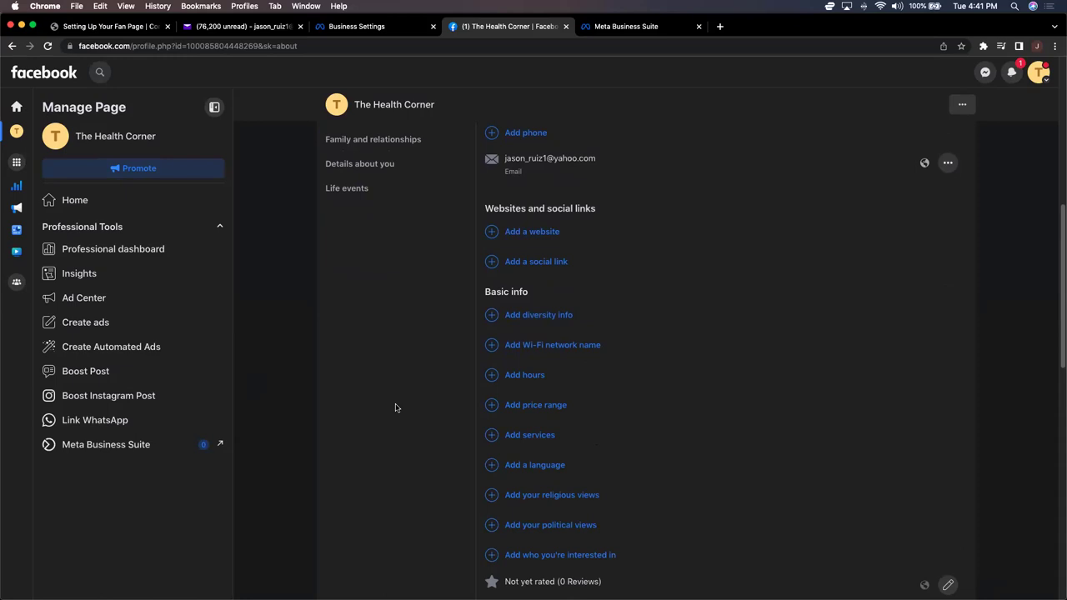
pyautogui.scroll(-5, 396, 407)
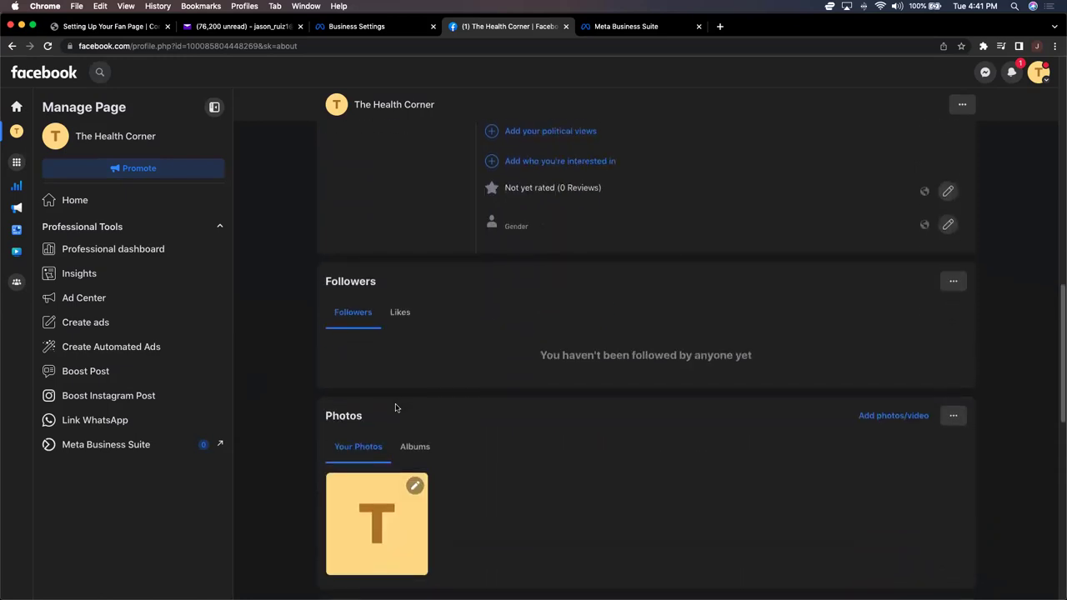
pyautogui.scroll(10, 396, 407)
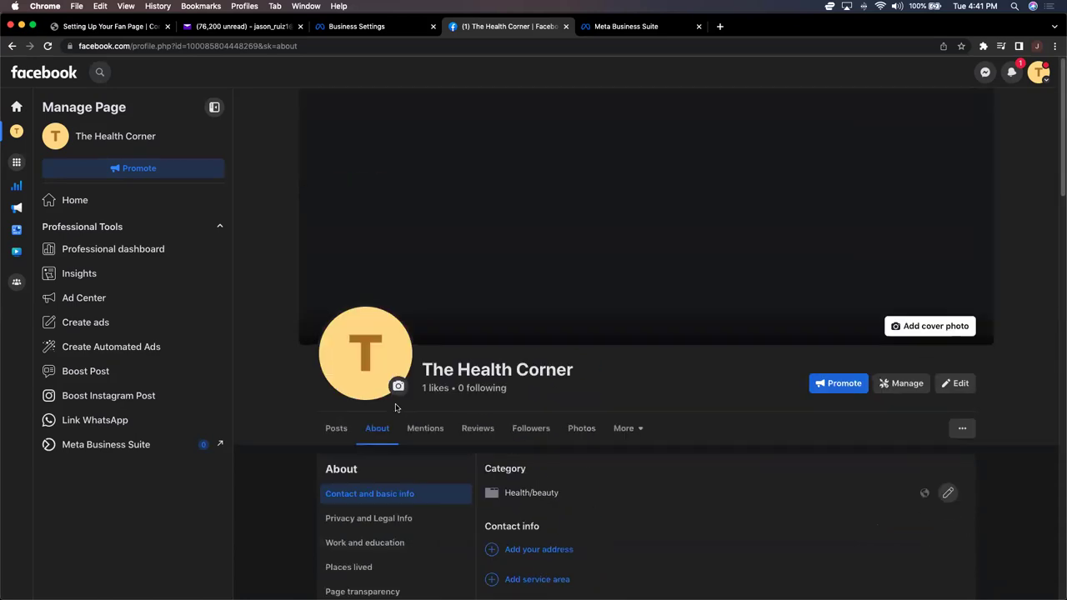
pyautogui.scroll(-2, 396, 408)
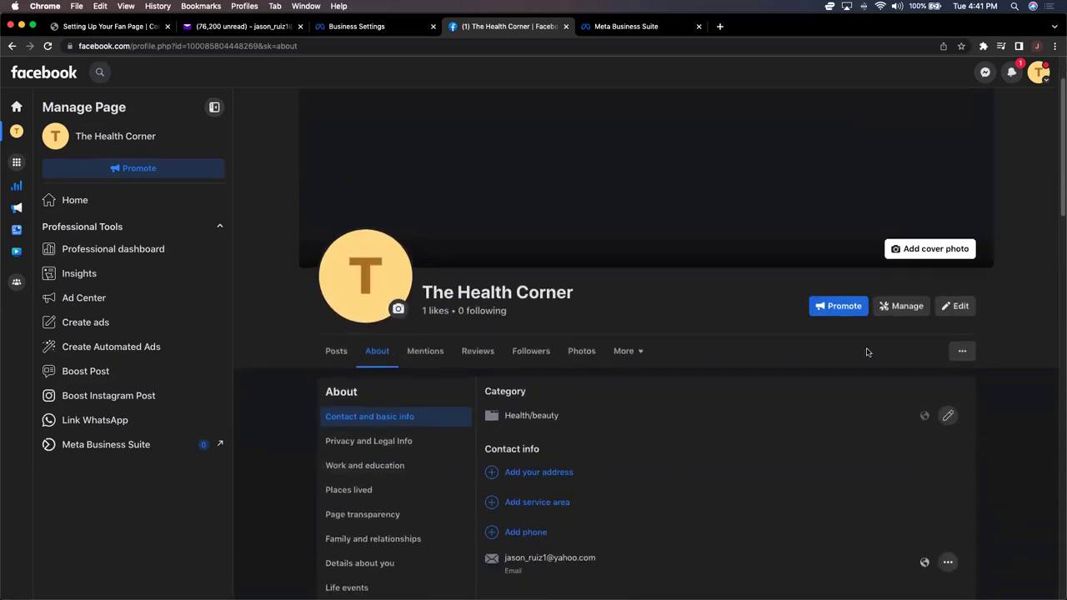
# Step: Bookmark the Page as 'The Health Corner | Facebook Page', dropping the '(1) ' prefix
pyautogui.click(961, 46)
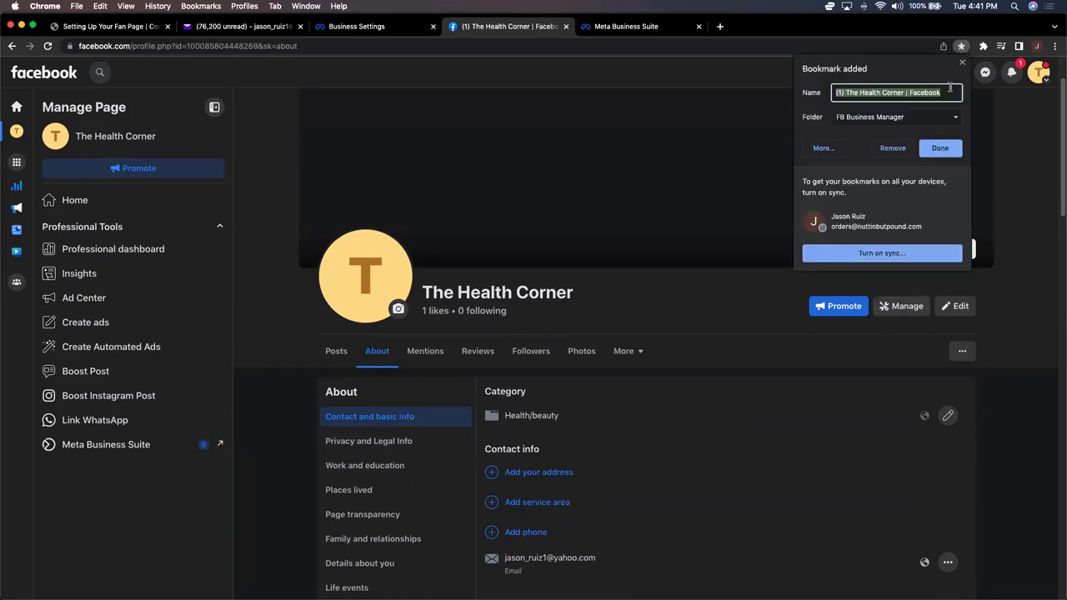
pyautogui.click(949, 87)
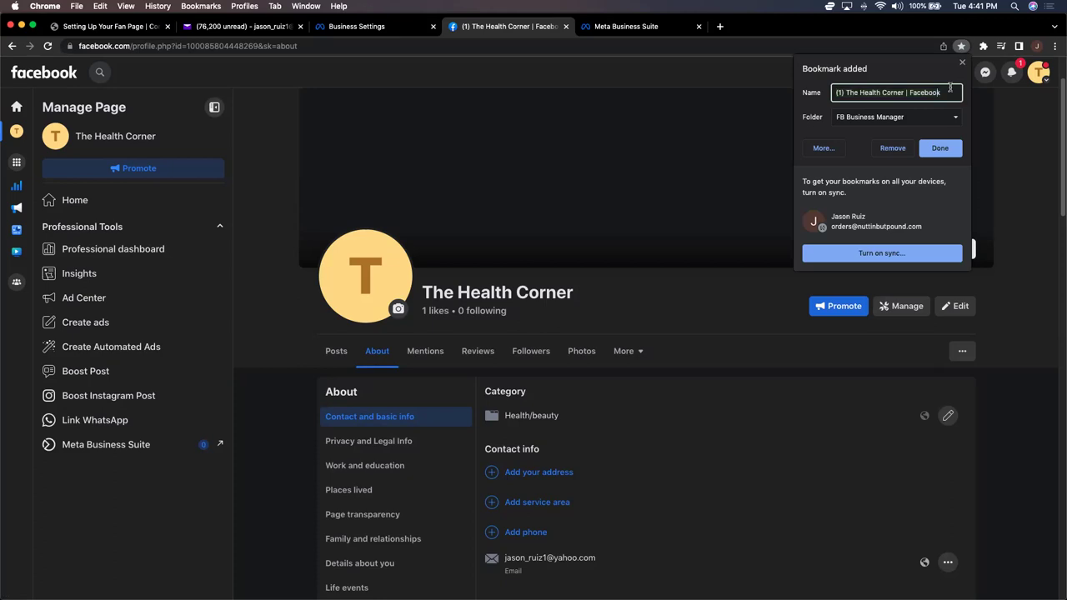
pyautogui.hotkey('alt', 'Left')
pyautogui.hotkey('alt', 'Left')
pyautogui.hotkey('alt', 'Left')
pyautogui.hotkey('alt', 'Left')
pyautogui.press('BackSpace')
pyautogui.press('BackSpace')
pyautogui.press('BackSpace')
pyautogui.press('BackSpace')
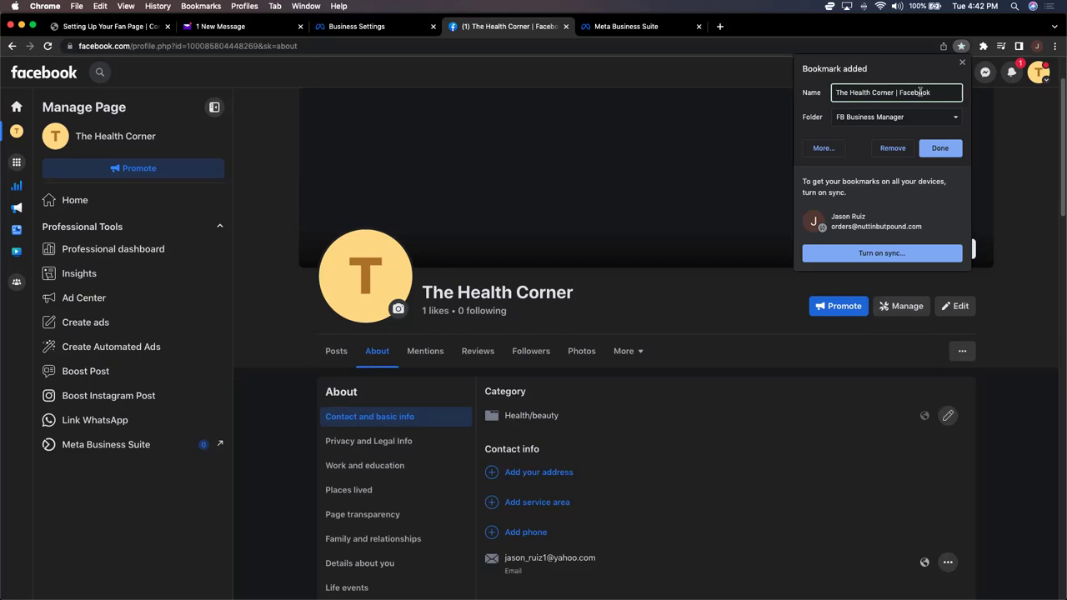
pyautogui.click(937, 94)
pyautogui.write('Page')
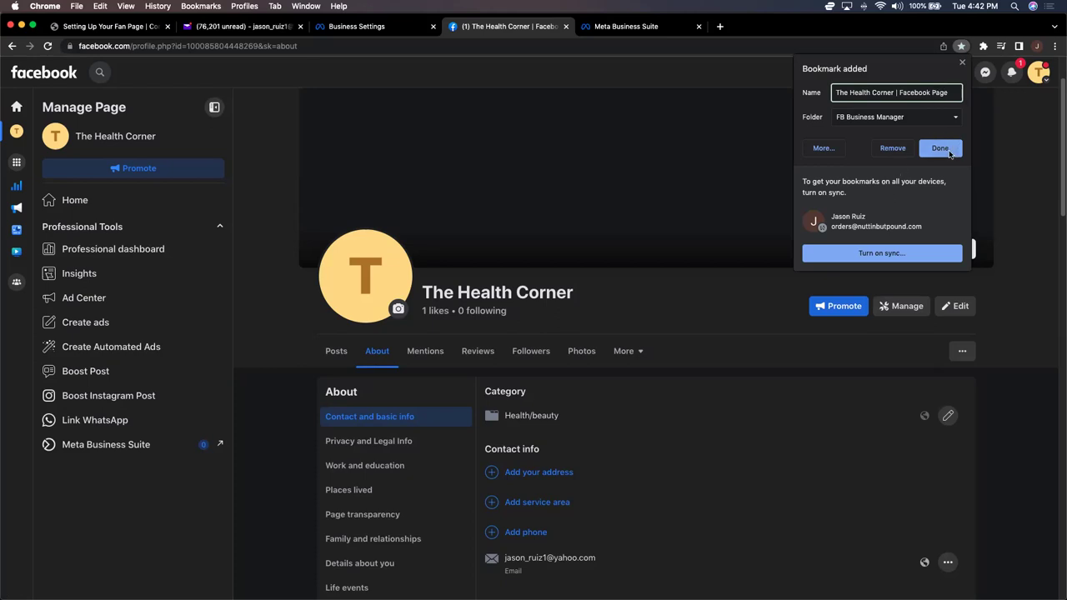
pyautogui.click(948, 152)
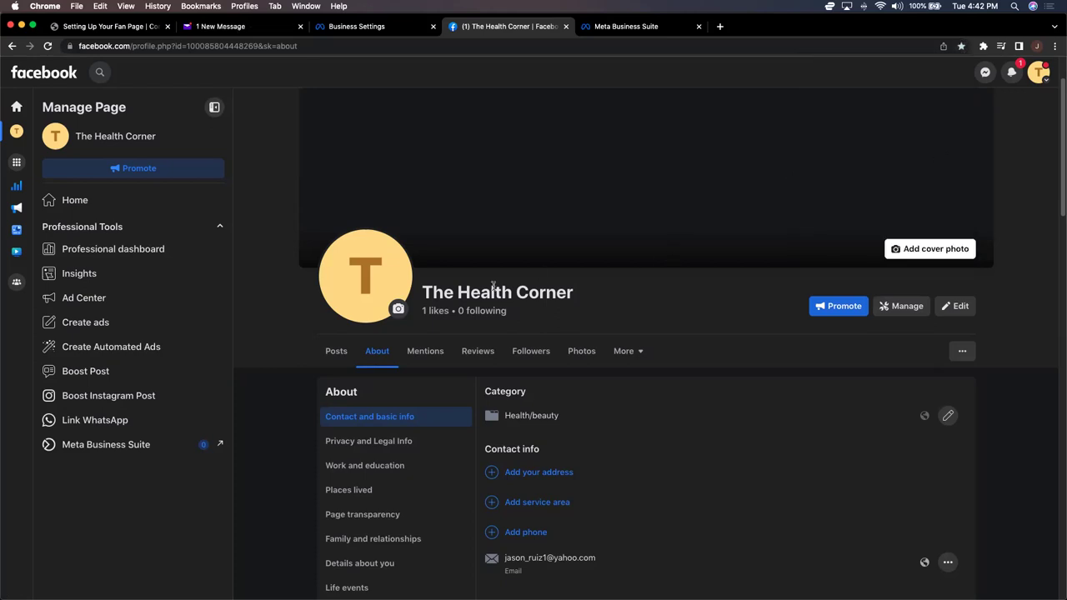
# Step: Recheck the saved bookmark's name and FB Business Manager folder, leaving them unchanged
pyautogui.click(962, 48)
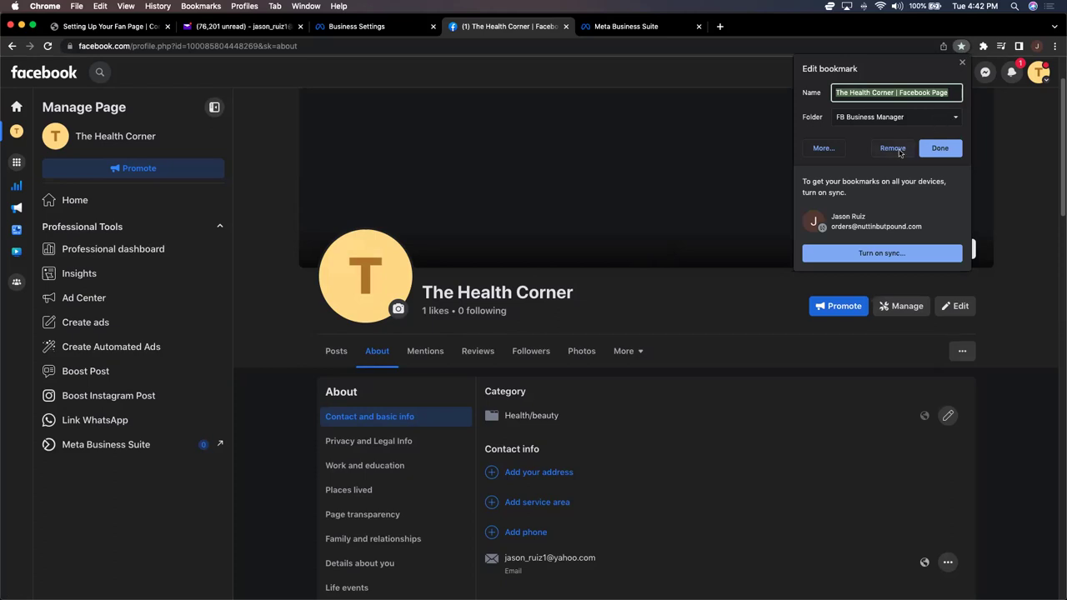
pyautogui.click(940, 149)
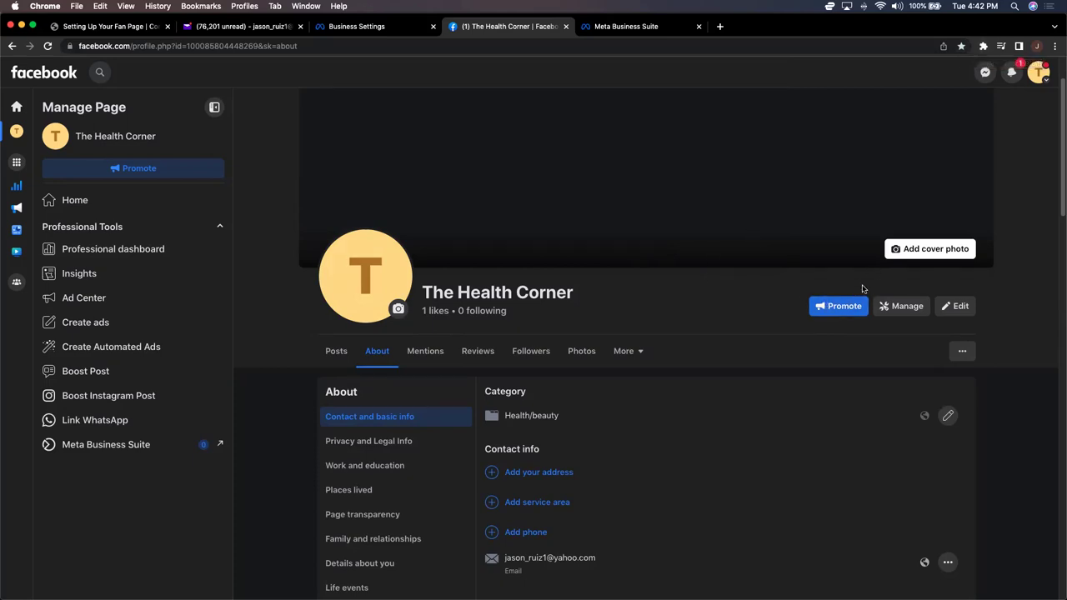
pyautogui.scroll(2, 810, 110)
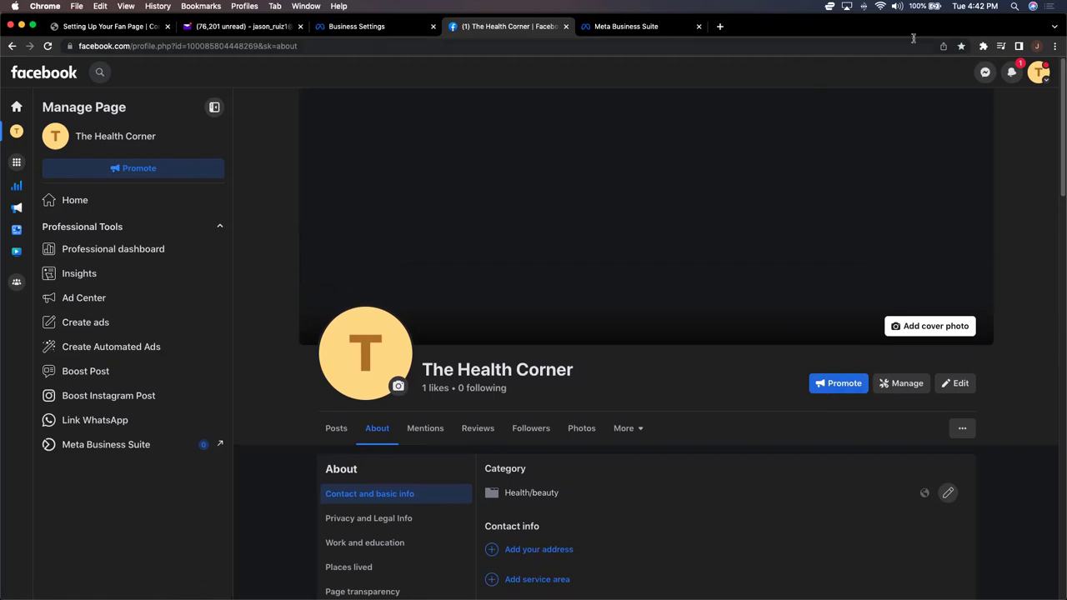
pyautogui.click(1056, 46)
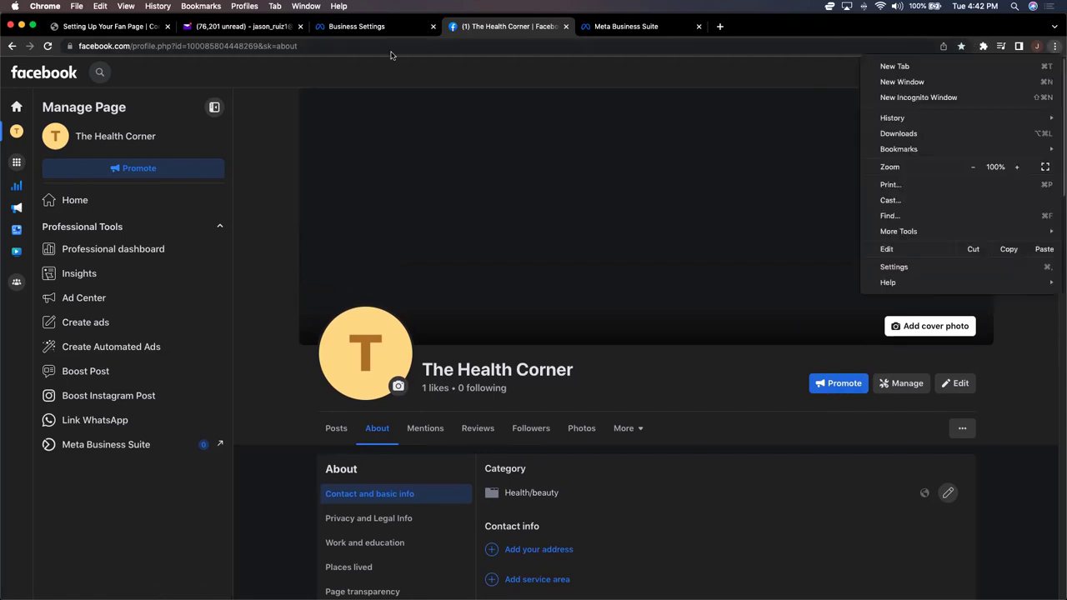
# Step: Open the FB Business Manager bookmark several times to confirm it loads Ads Manager
pyautogui.click(153, 78)
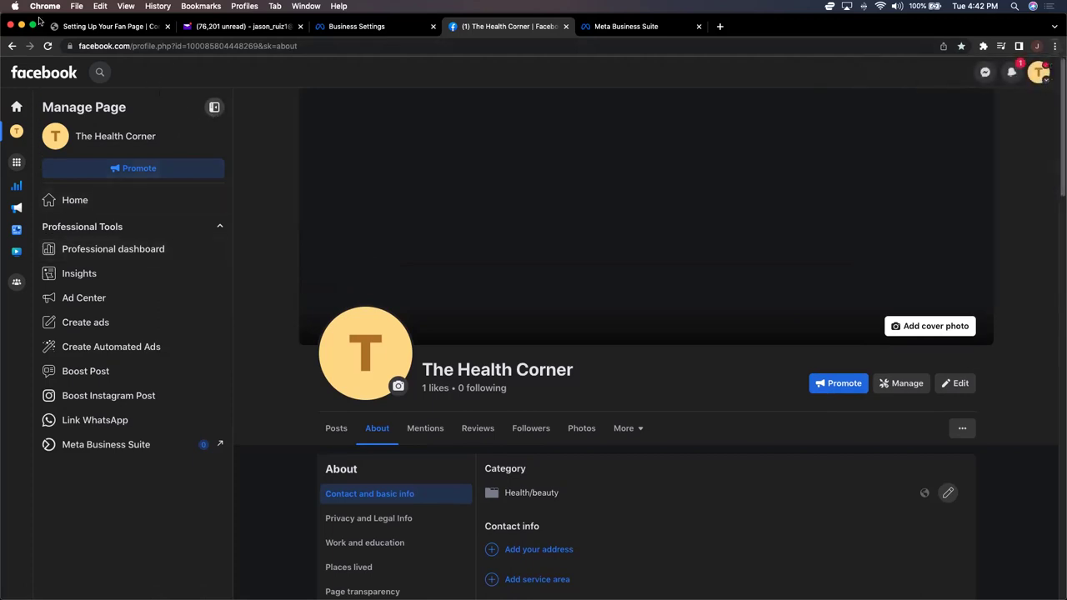
pyautogui.click(201, 5)
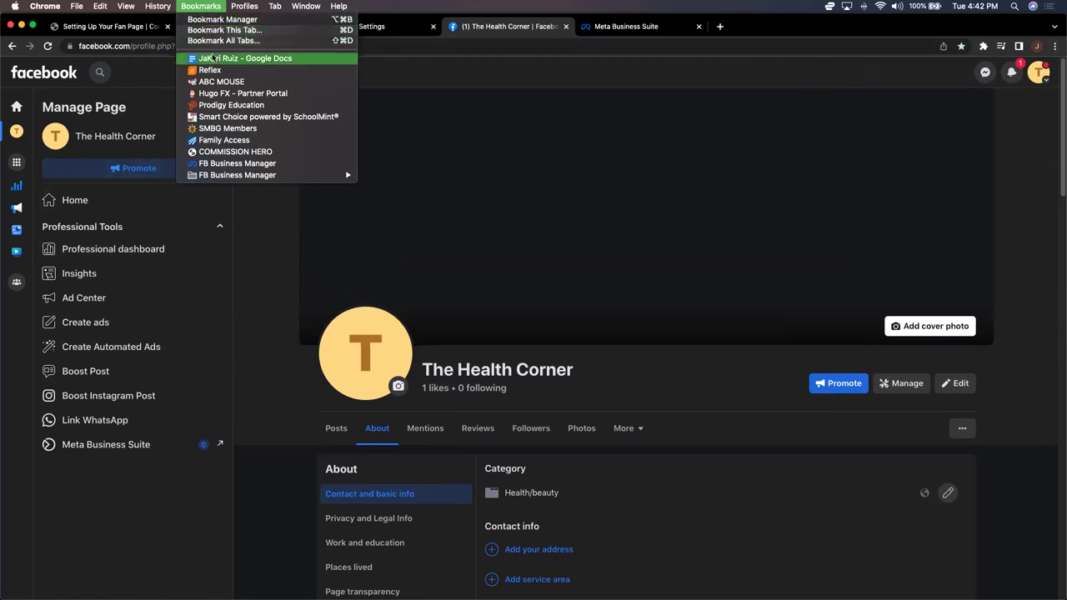
pyautogui.moveTo(240, 175)
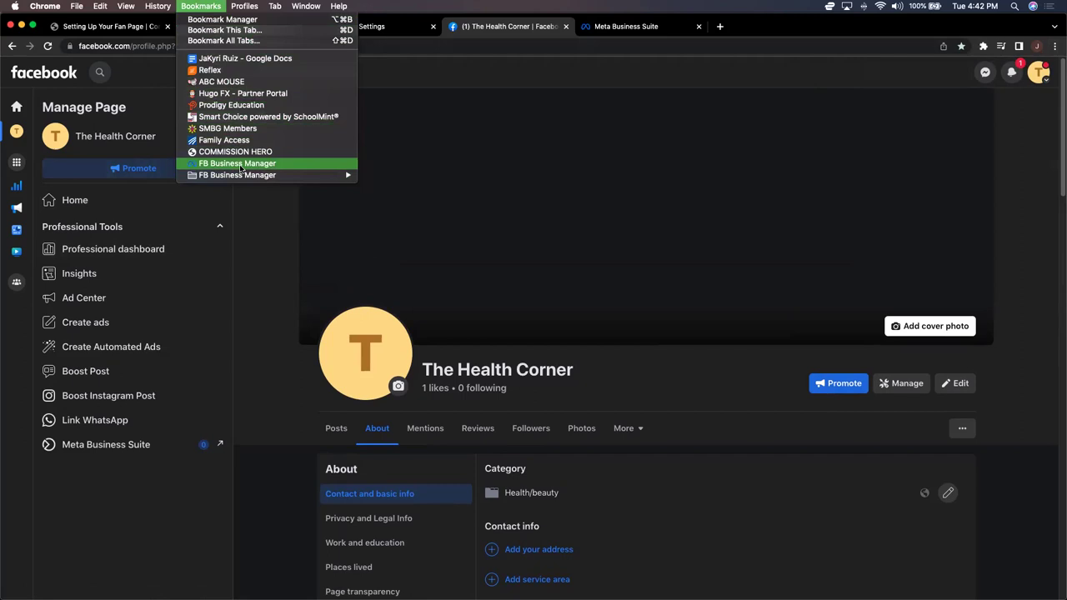
pyautogui.click(240, 164)
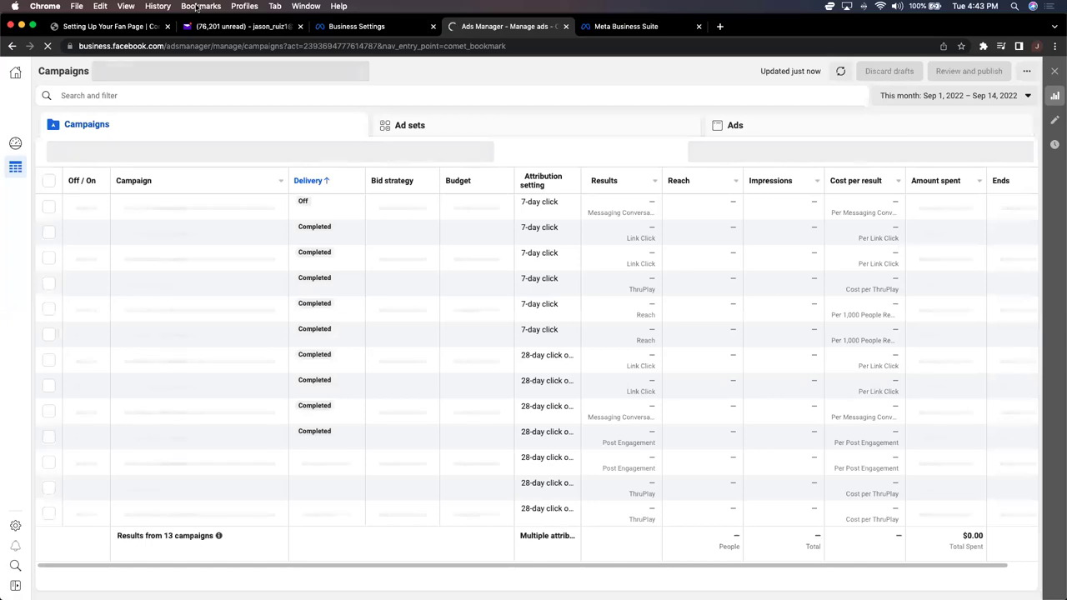
pyautogui.click(195, 7)
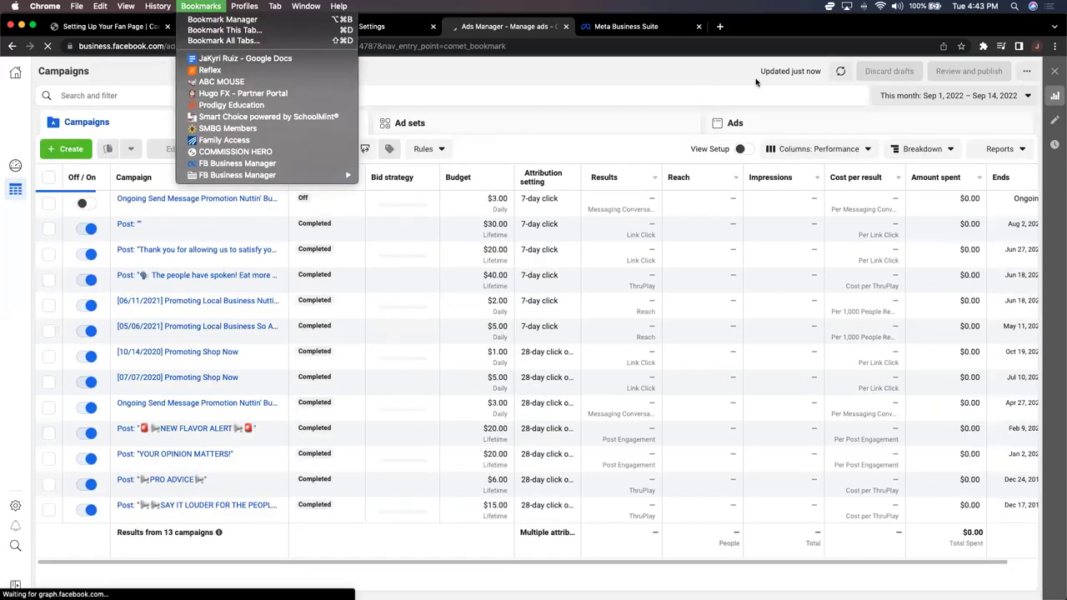
pyautogui.click(961, 52)
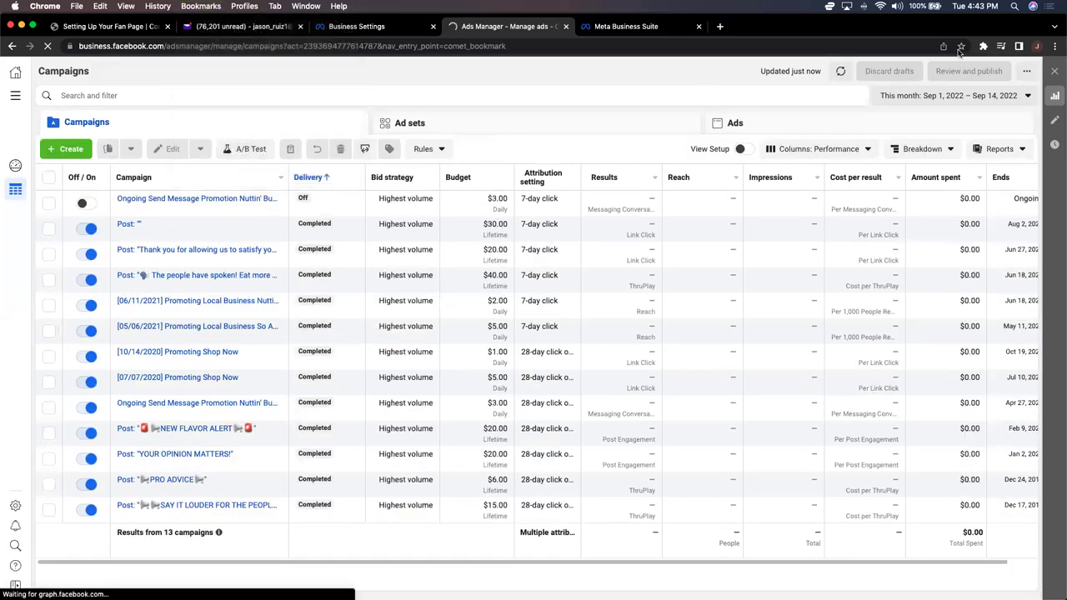
pyautogui.click(190, 7)
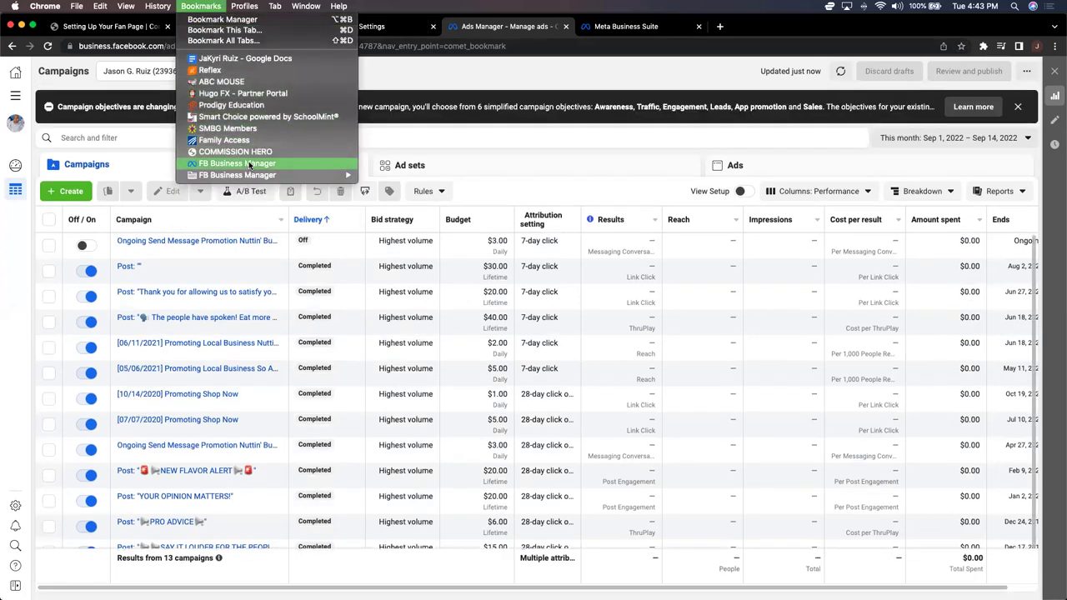
pyautogui.click(248, 162)
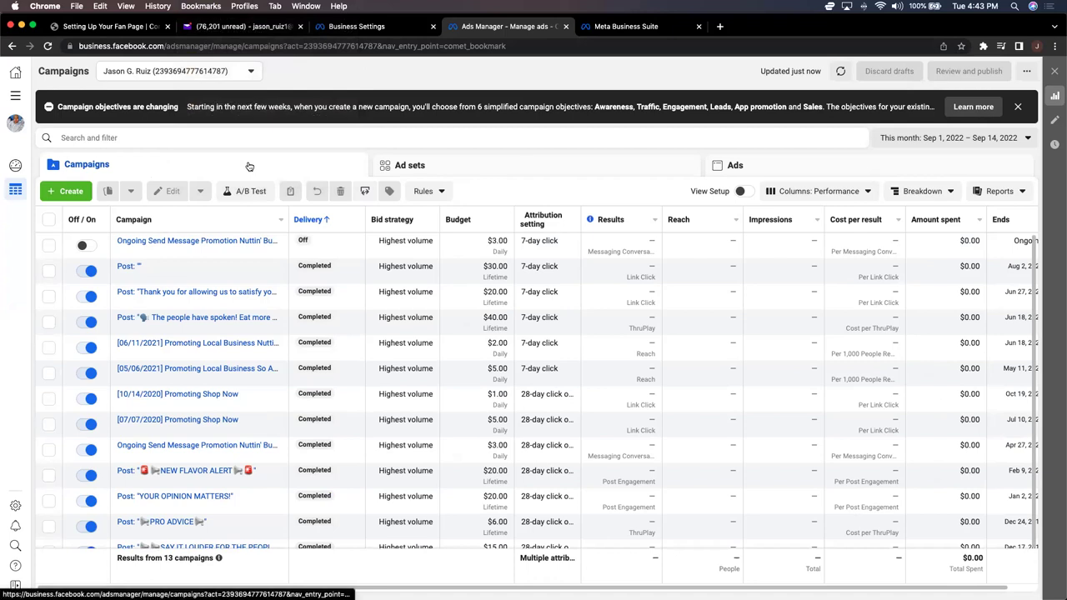
pyautogui.click(219, 7)
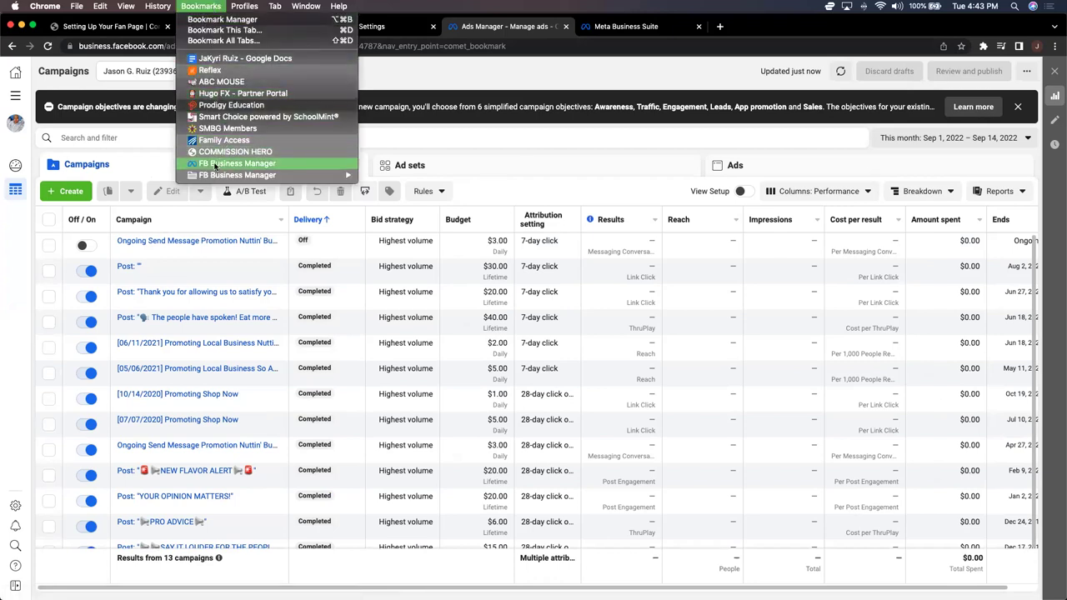
pyautogui.click(214, 165)
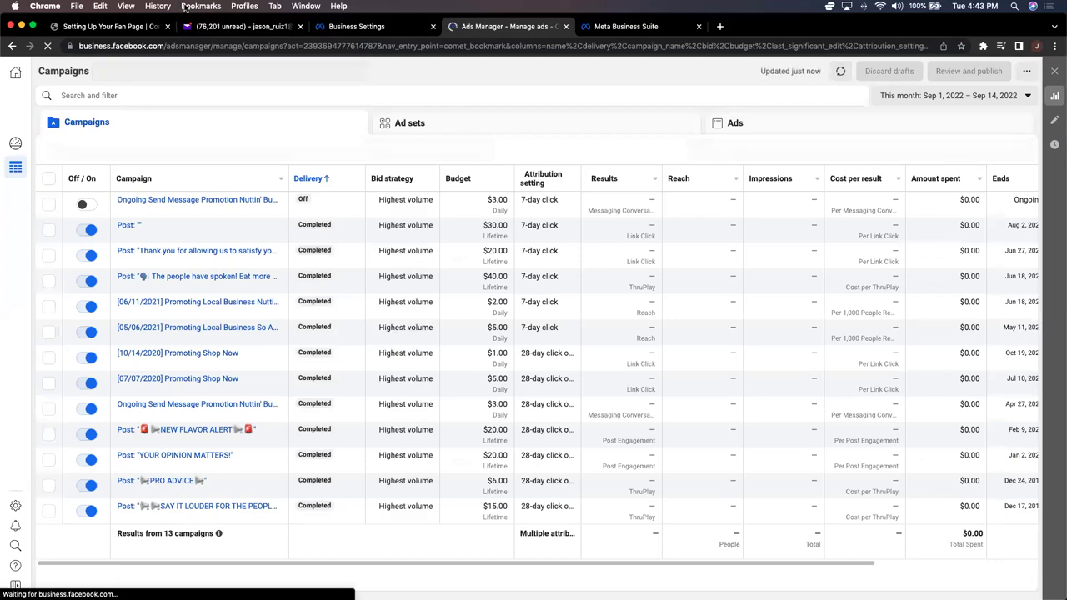
# Step: Open the Business Settings bookmark from the FB Business Manager folder
pyautogui.click(185, 7)
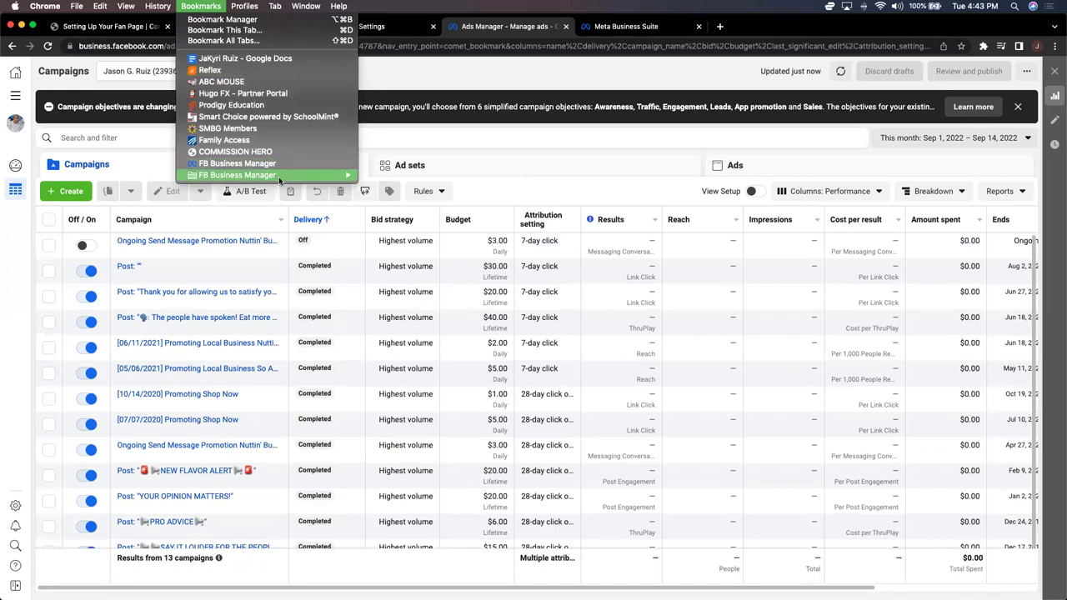
pyautogui.moveTo(279, 178)
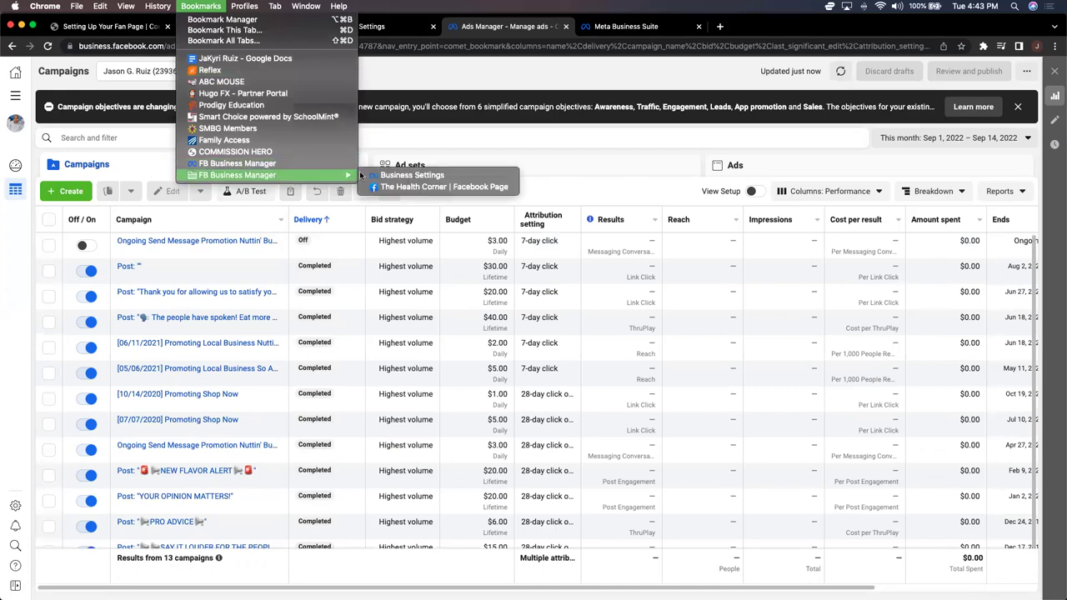
pyautogui.click(406, 176)
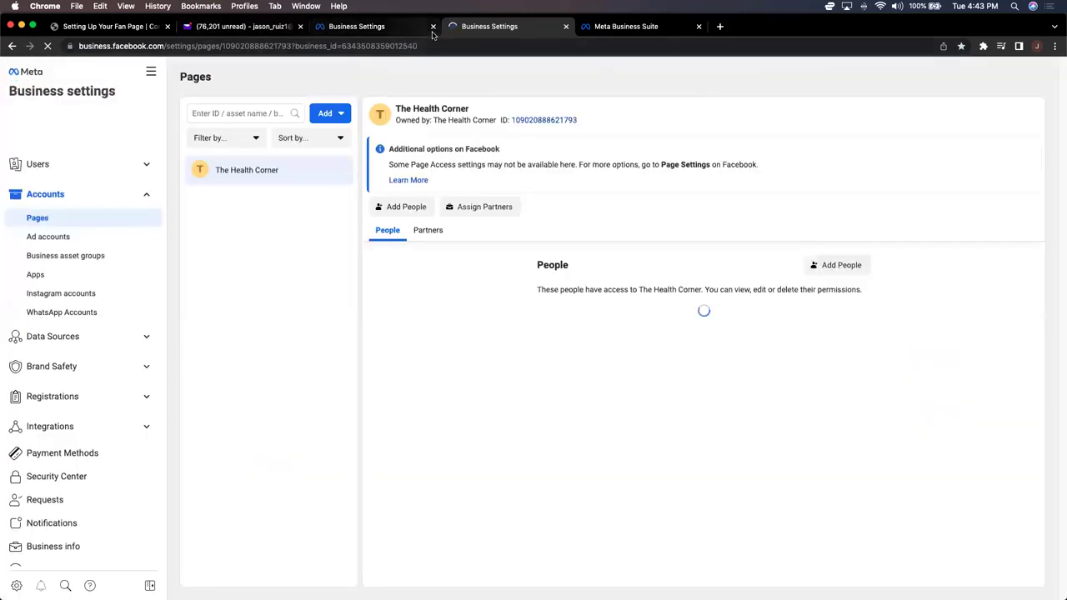
# Step: Close the duplicate Business Settings tab and show Accounts > Ad accounts
pyautogui.click(432, 26)
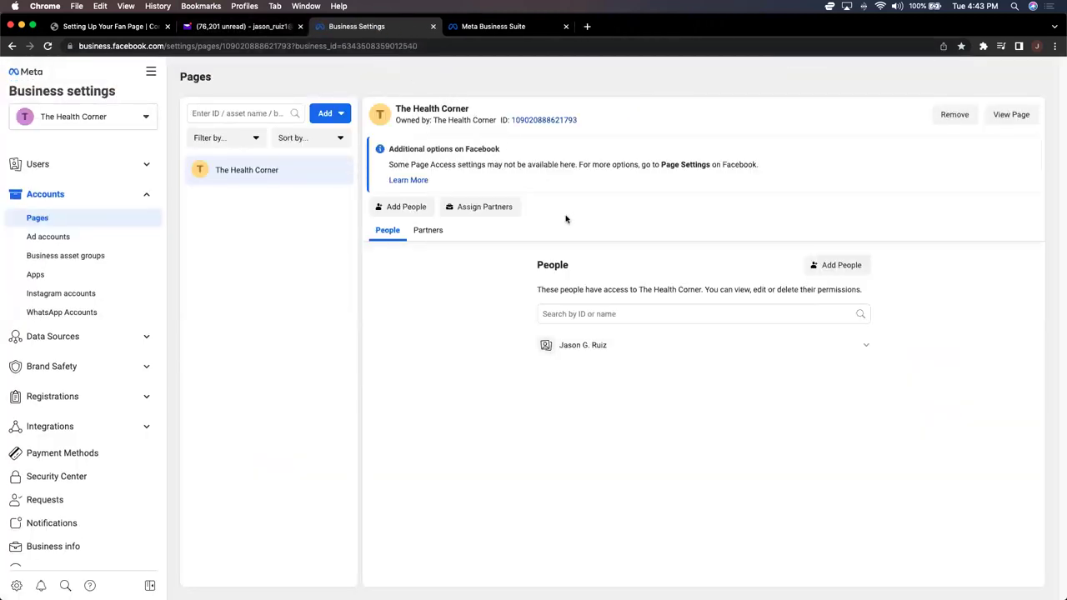
pyautogui.click(86, 241)
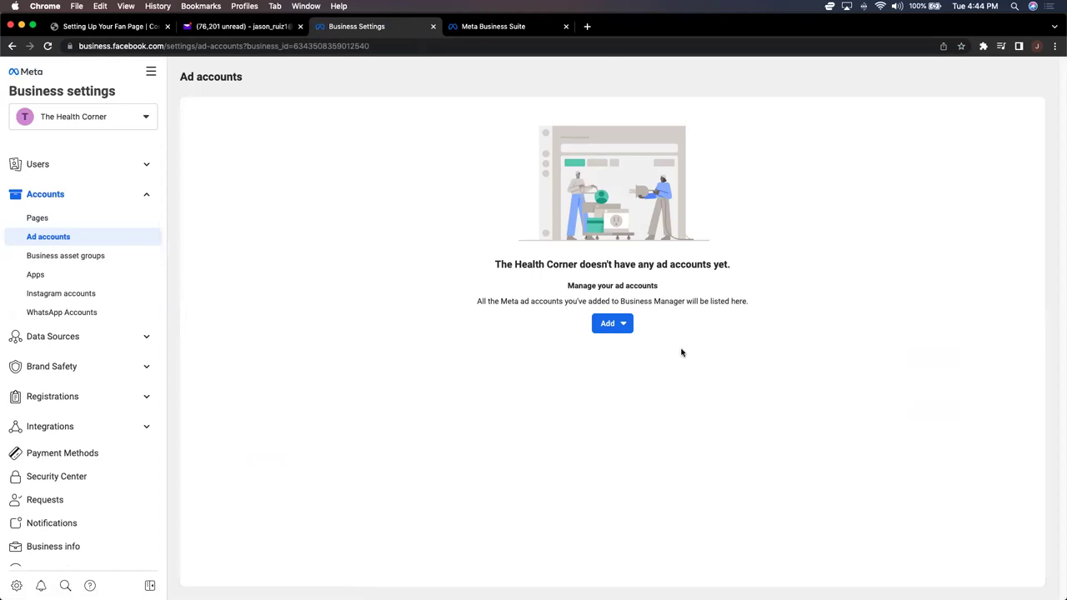
# Step: Create ad account 'The Health Corner' for My business, keeping America/Chicago time and USD
pyautogui.click(615, 324)
pyautogui.click(639, 457)
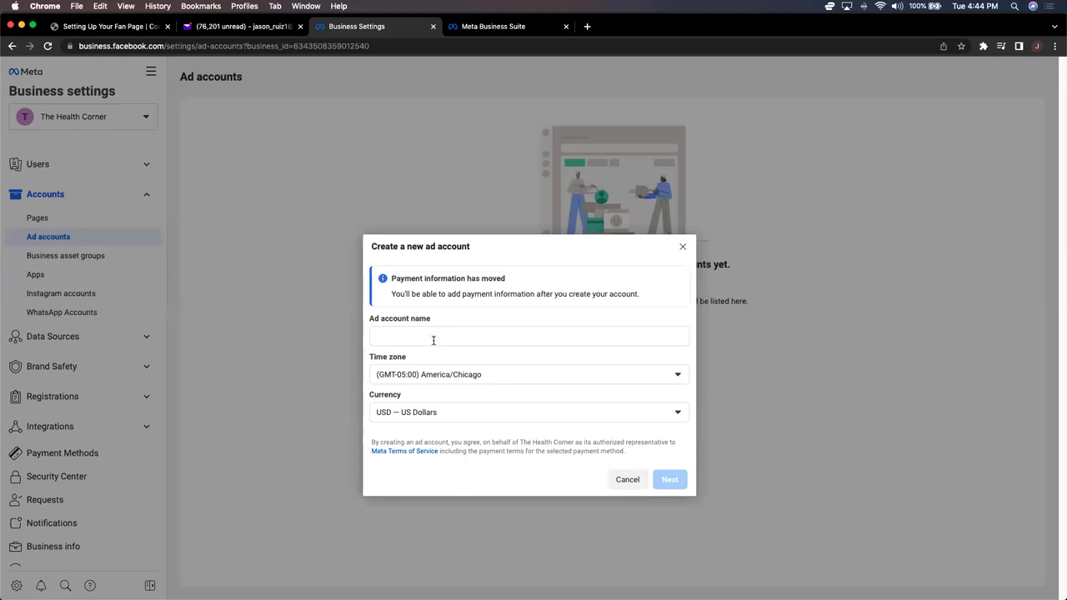
pyautogui.click(434, 337)
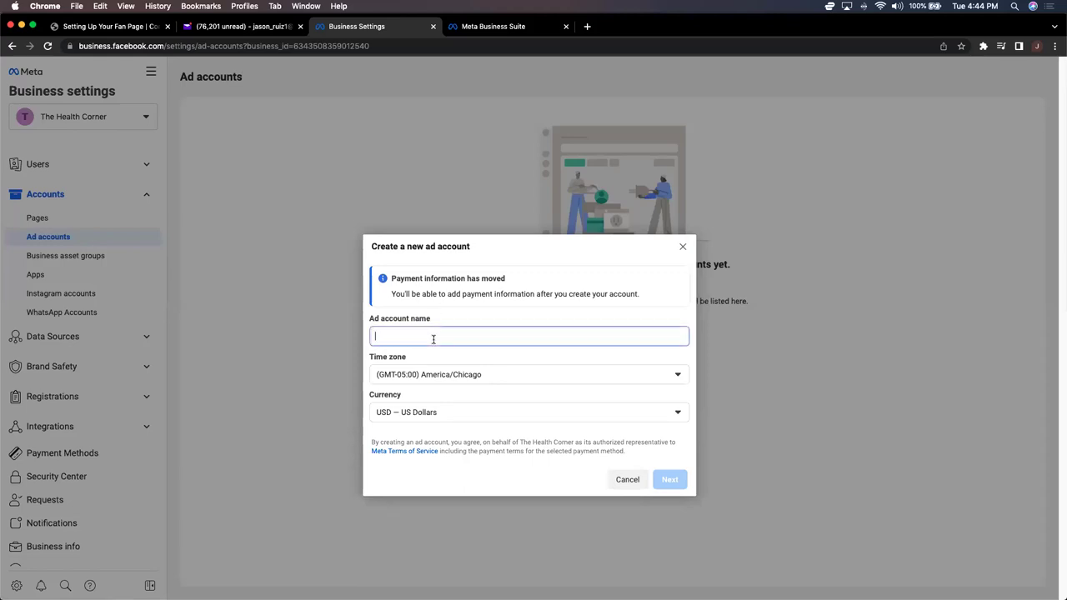
pyautogui.write('The Heal')
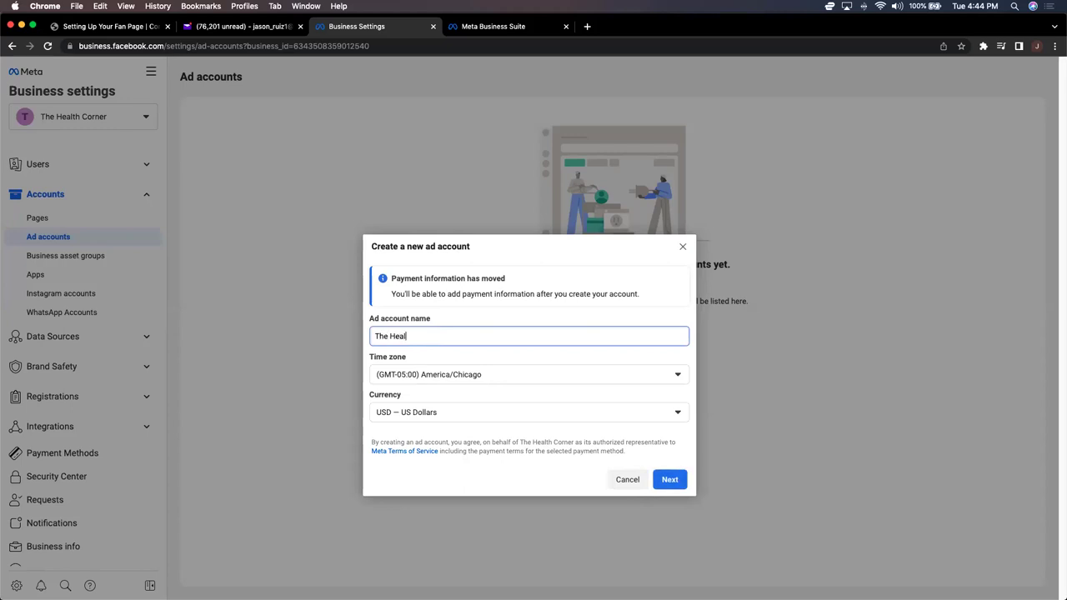
pyautogui.write('th Corner')
pyautogui.click(673, 377)
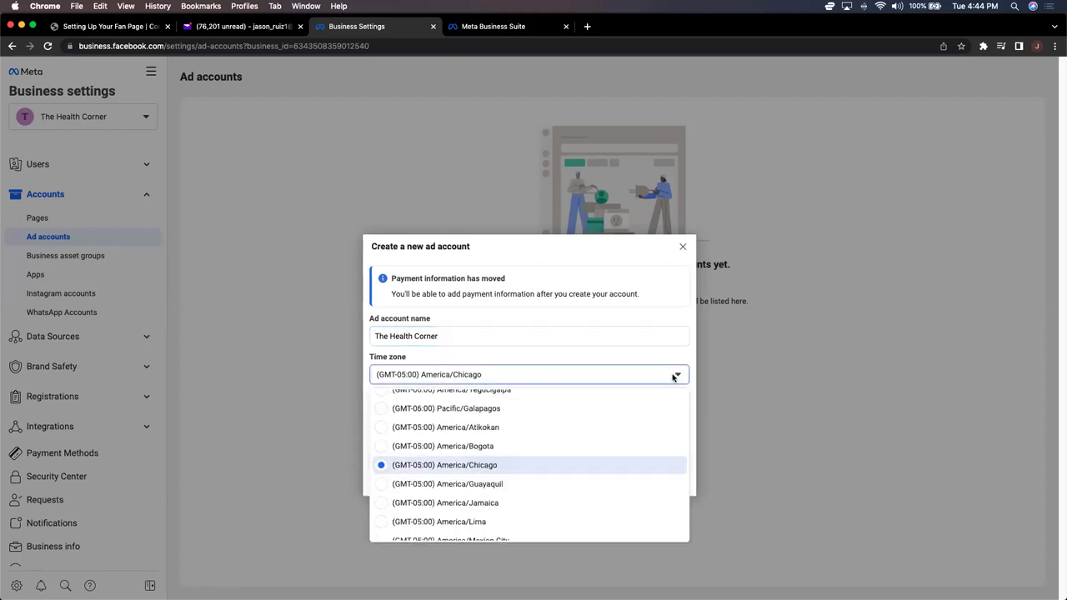
pyautogui.click(674, 378)
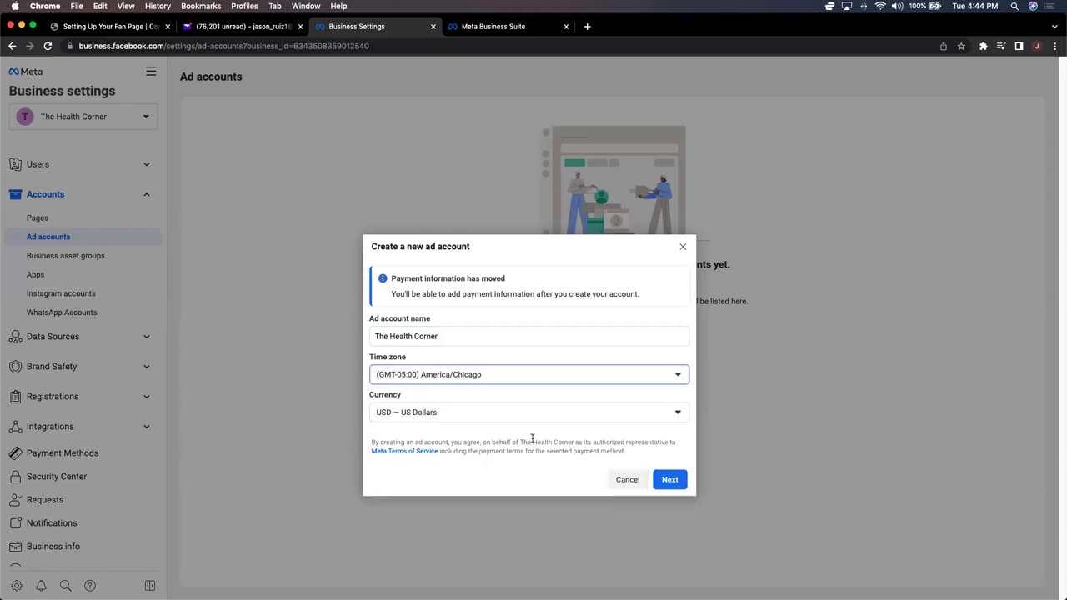
pyautogui.click(676, 480)
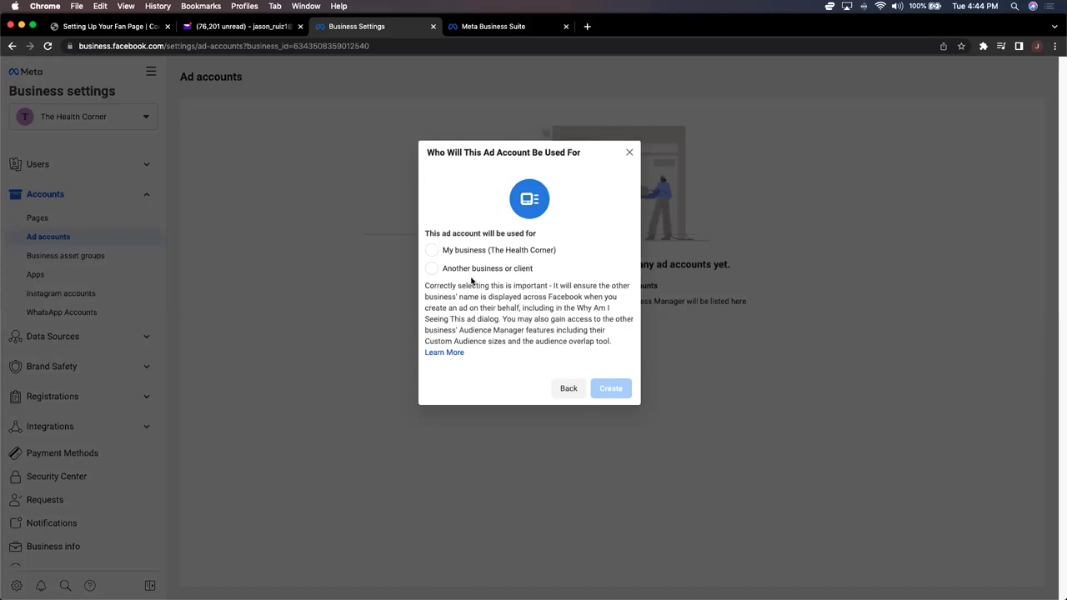
pyautogui.click(466, 254)
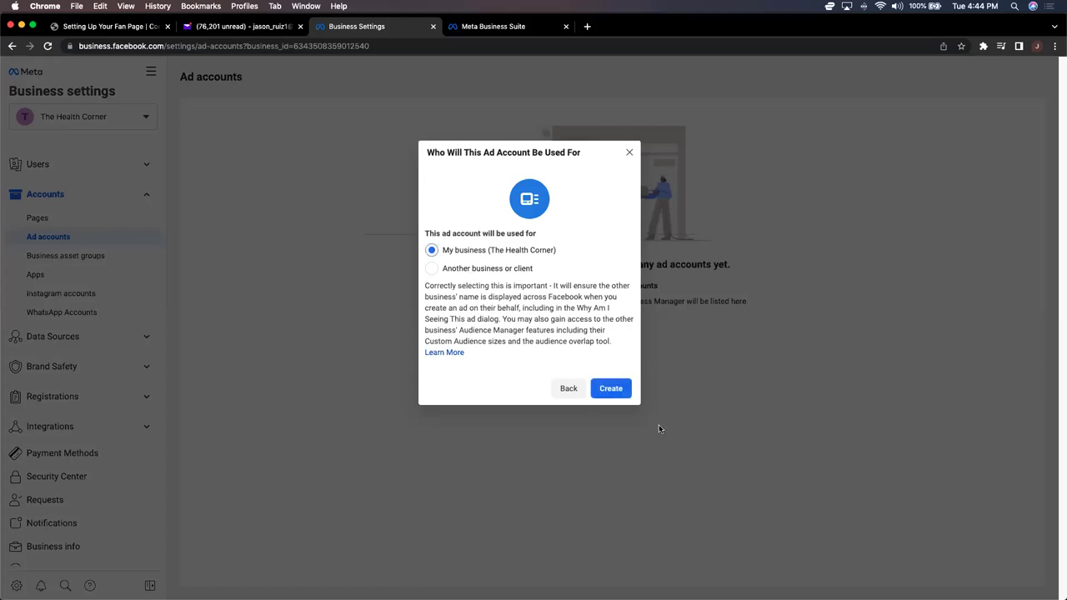
pyautogui.click(609, 392)
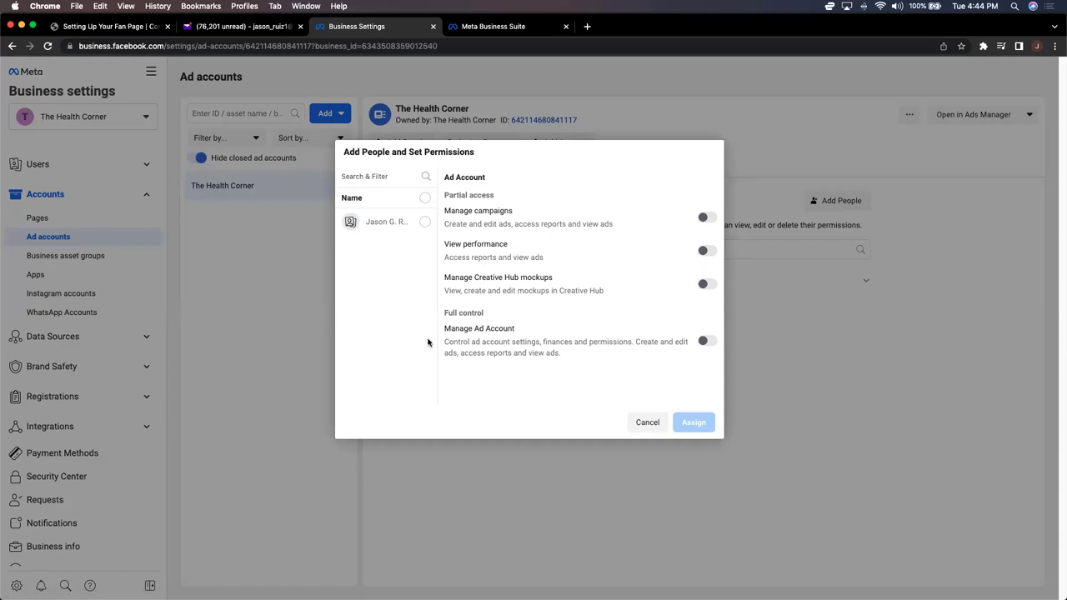
# Step: Assign the selected person full Manage Ad Account control
pyautogui.click(426, 222)
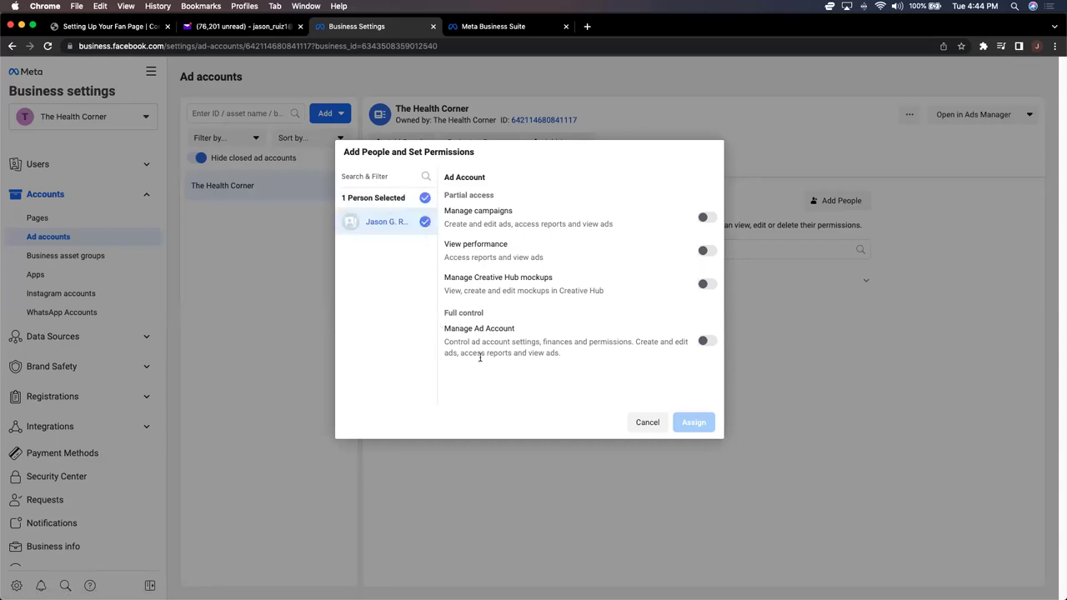
pyautogui.click(705, 340)
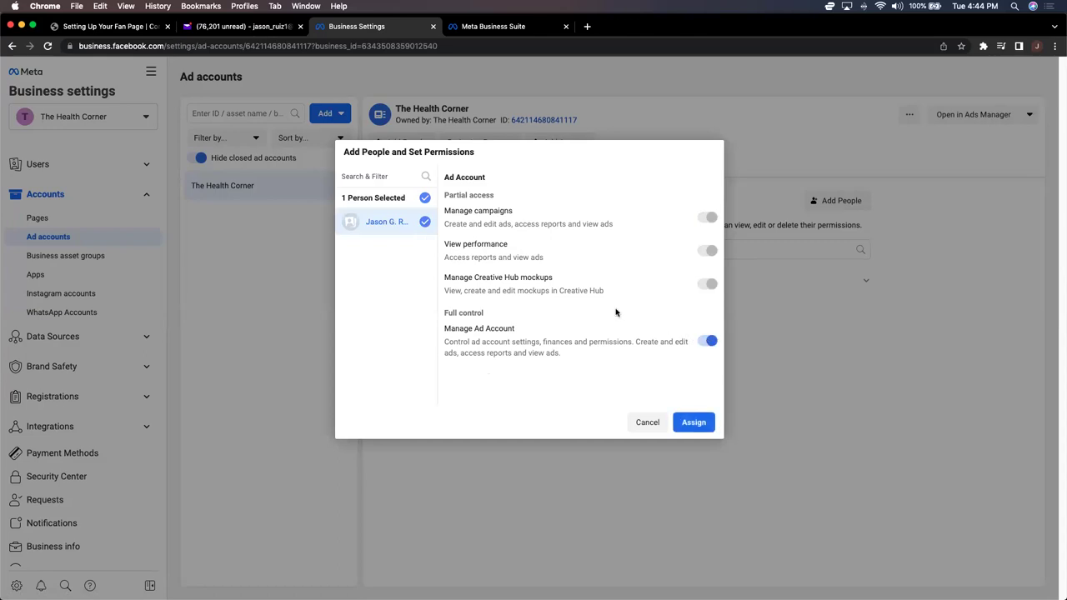
pyautogui.click(695, 424)
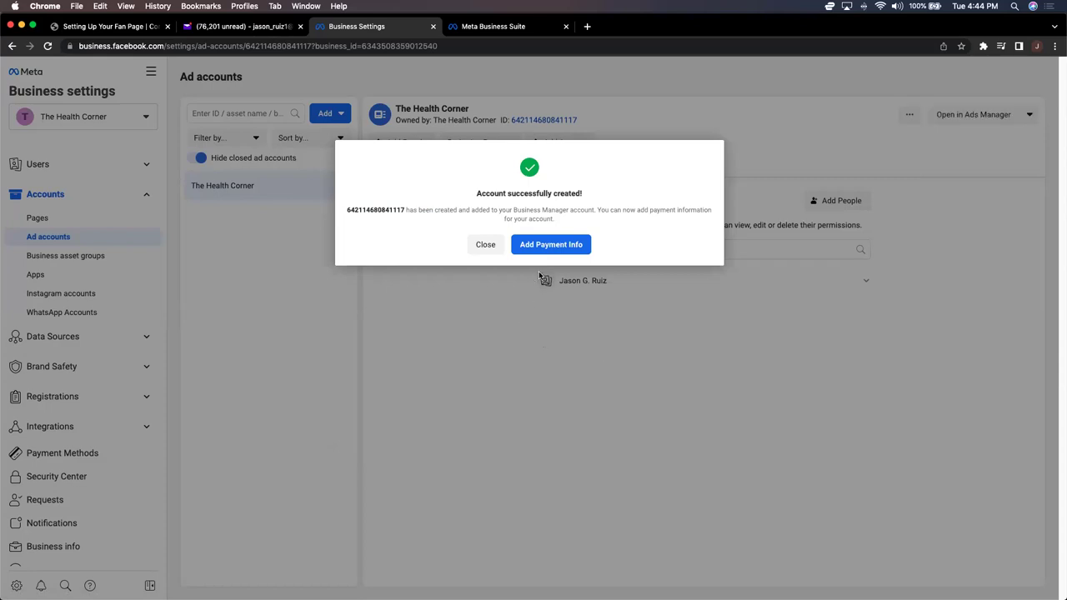
pyautogui.click(545, 246)
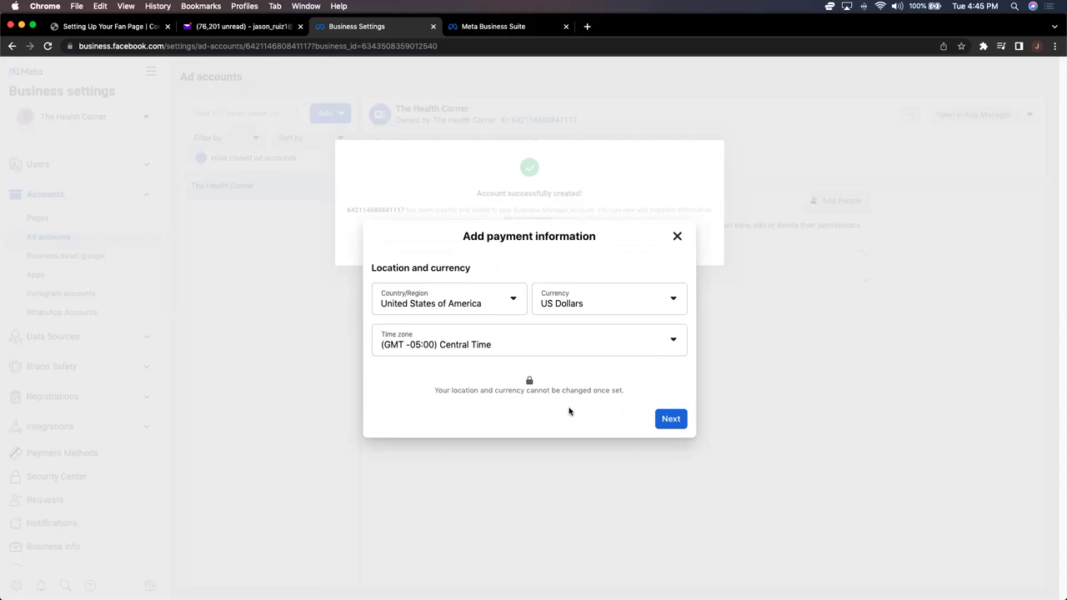
# Step: Accept the payment location and currency, then bookmark the page, clearing the default name
pyautogui.click(660, 418)
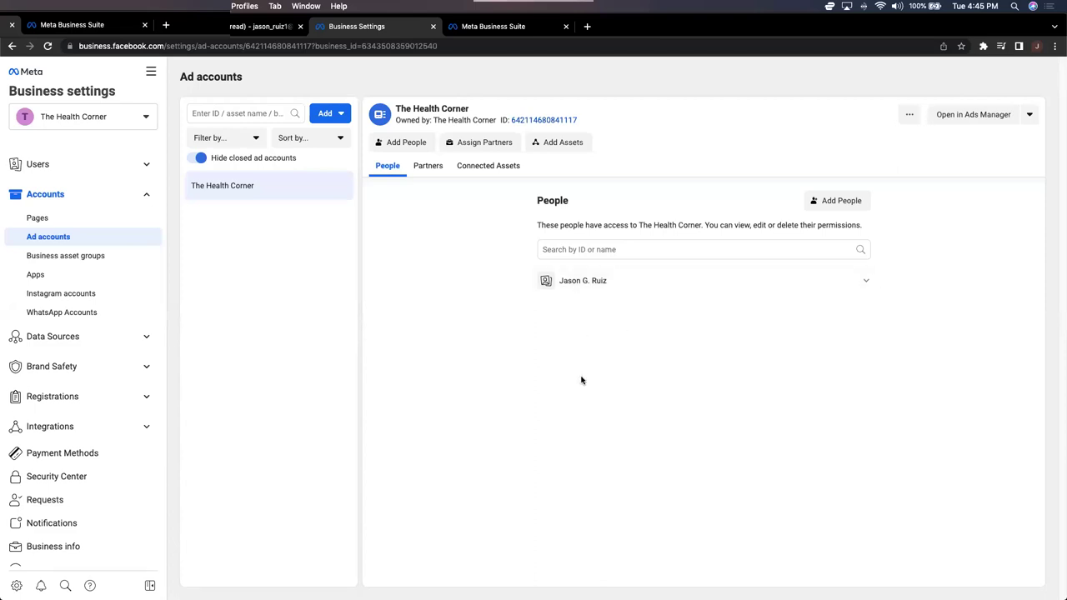
pyautogui.click(963, 48)
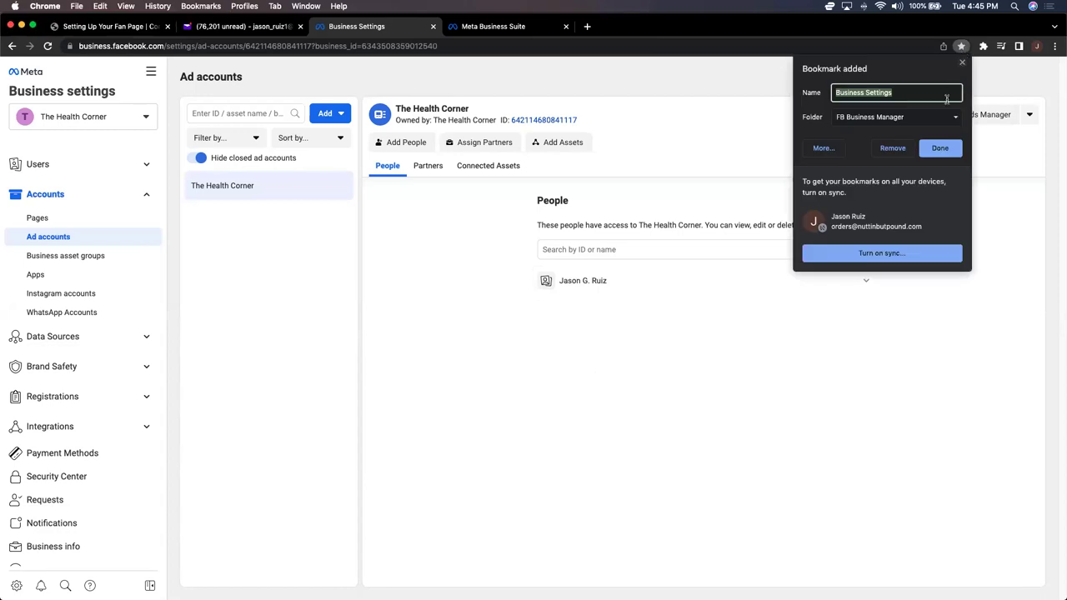
pyautogui.press('BackSpace')
# Step: Save the 'Ad Account' bookmark in the FB Business Manager folder
pyautogui.click(940, 148)
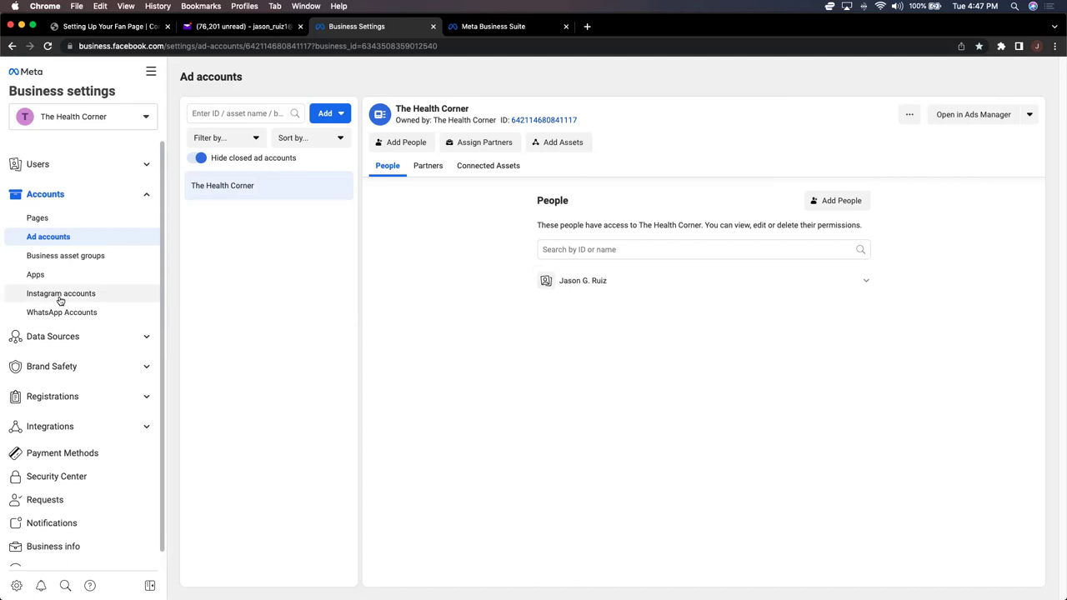
# Step: Check The Health Corner's Instagram accounts and try connecting one through Instagram's sign-up form
pyautogui.click(60, 296)
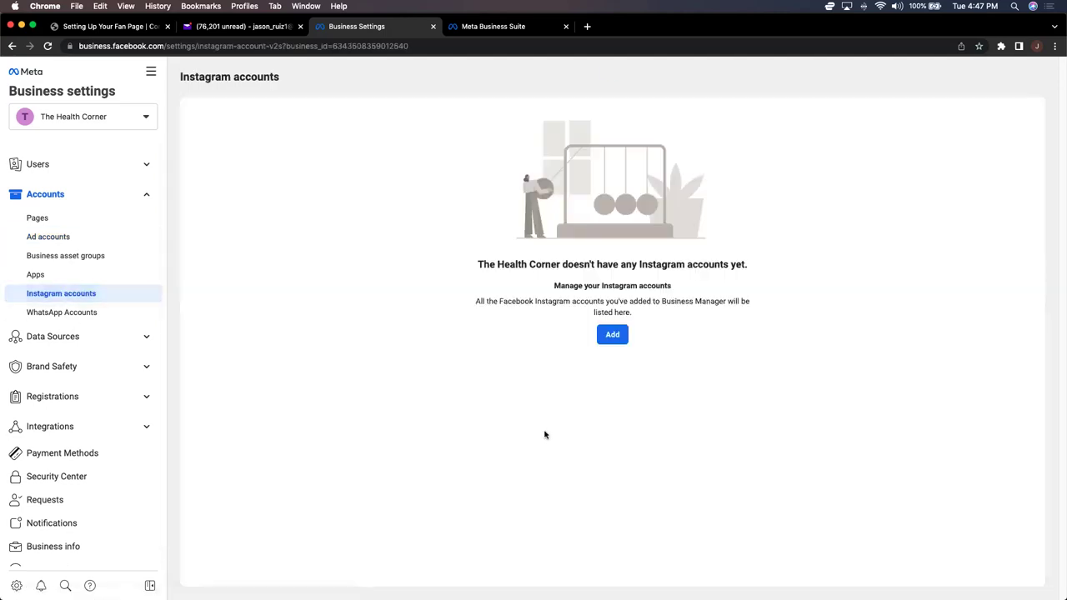
pyautogui.click(618, 339)
pyautogui.scroll(-2, 602, 351)
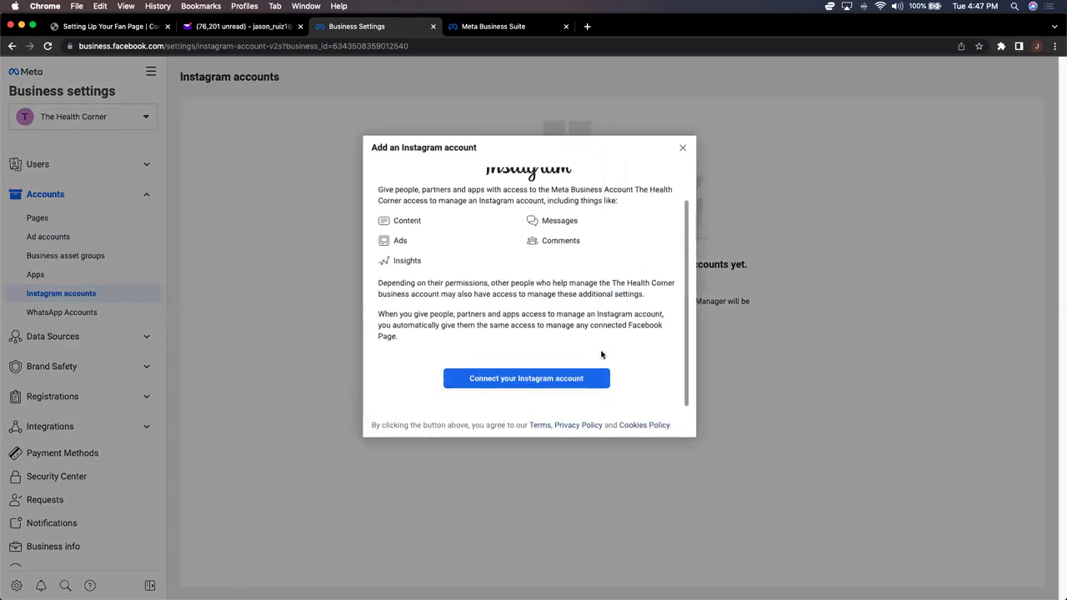
pyautogui.click(487, 382)
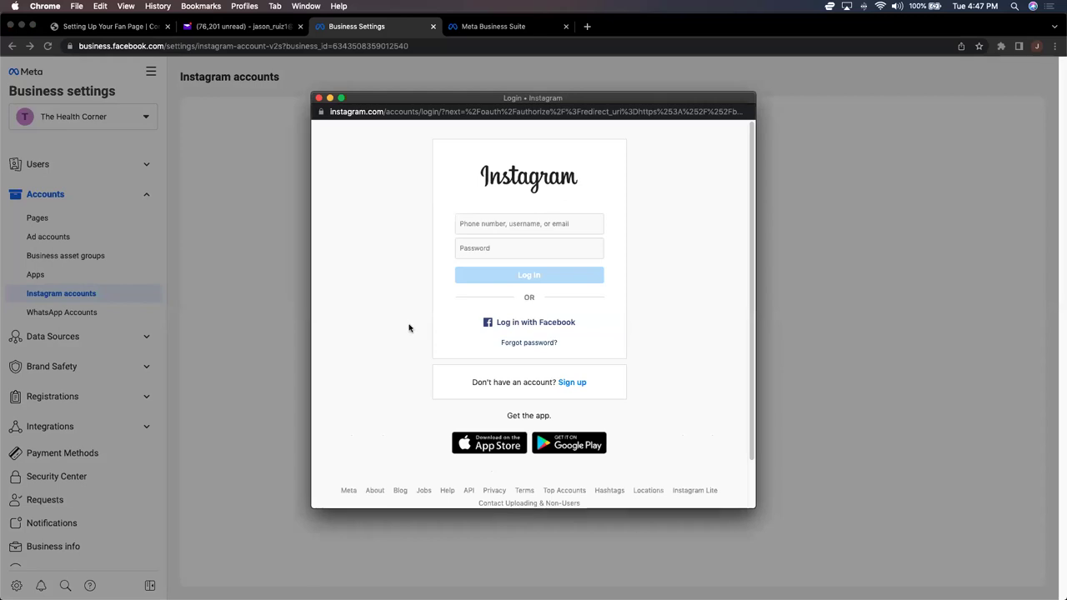
pyautogui.click(578, 383)
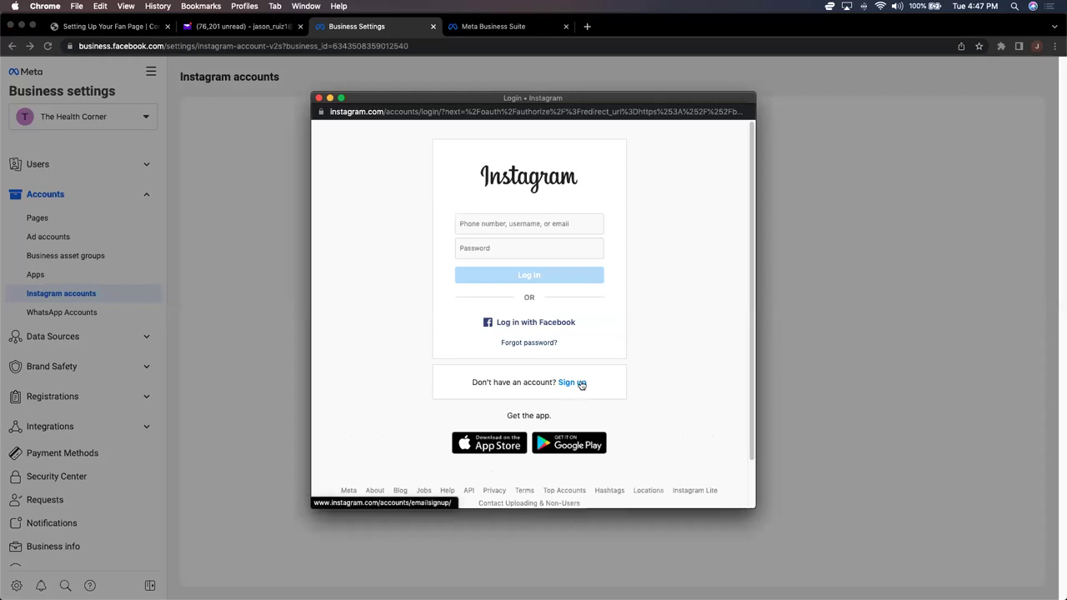
pyautogui.click(478, 287)
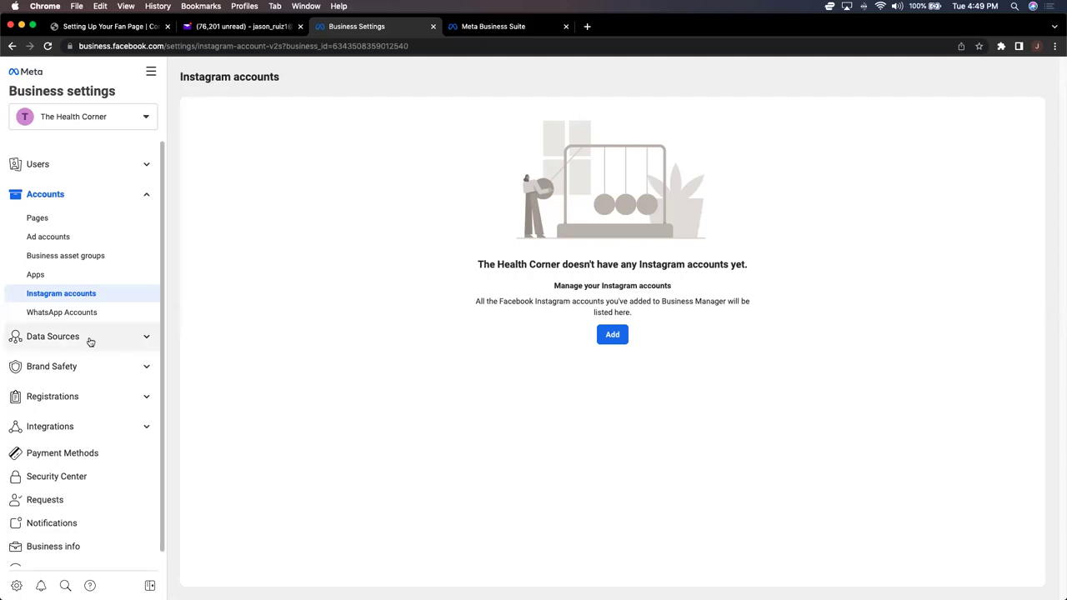
# Step: Create a new pixel named 'The Health Corner' in the Pixels data source settings
pyautogui.click(125, 340)
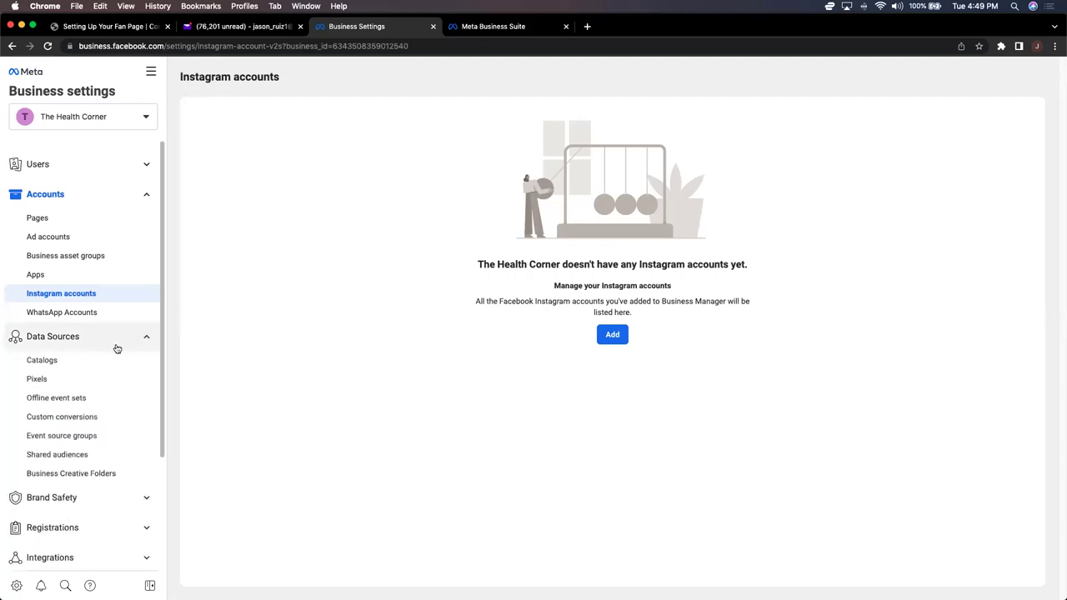
pyautogui.click(38, 379)
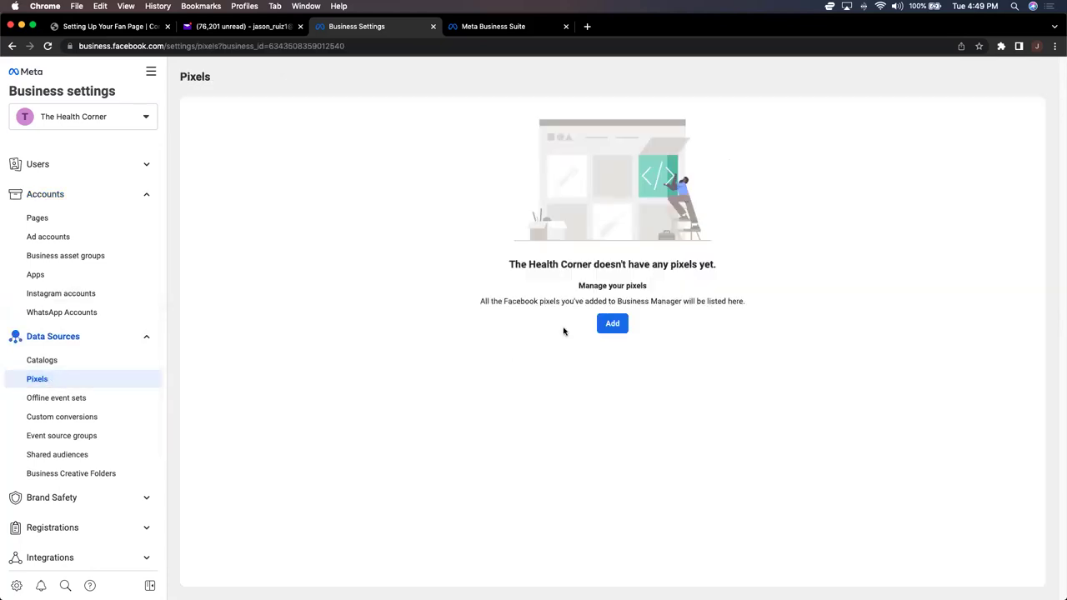
pyautogui.click(612, 326)
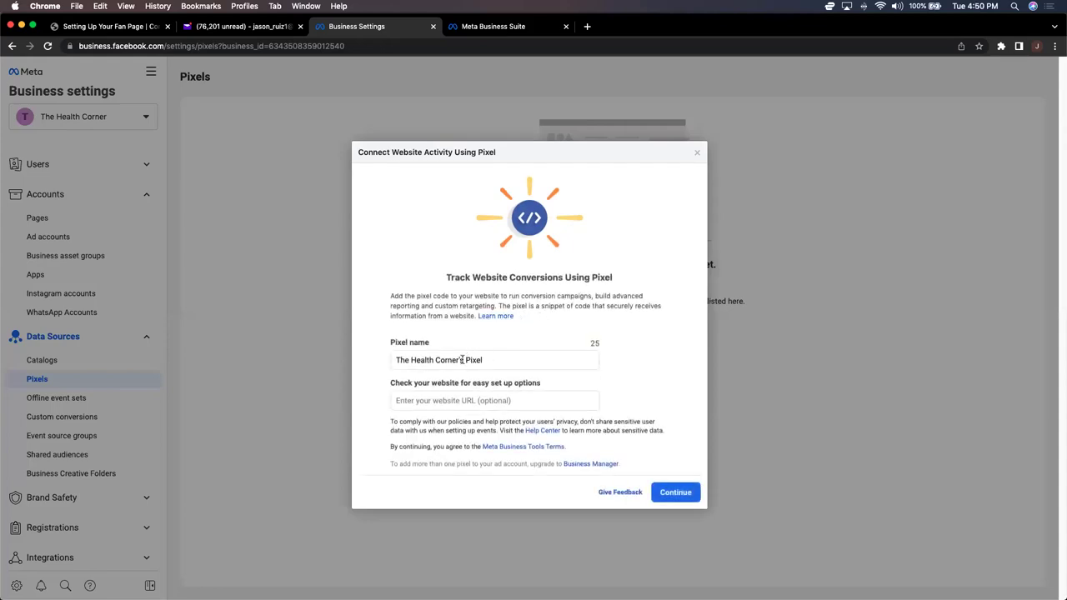
pyautogui.moveTo(460, 359); pyautogui.dragTo(530, 359)
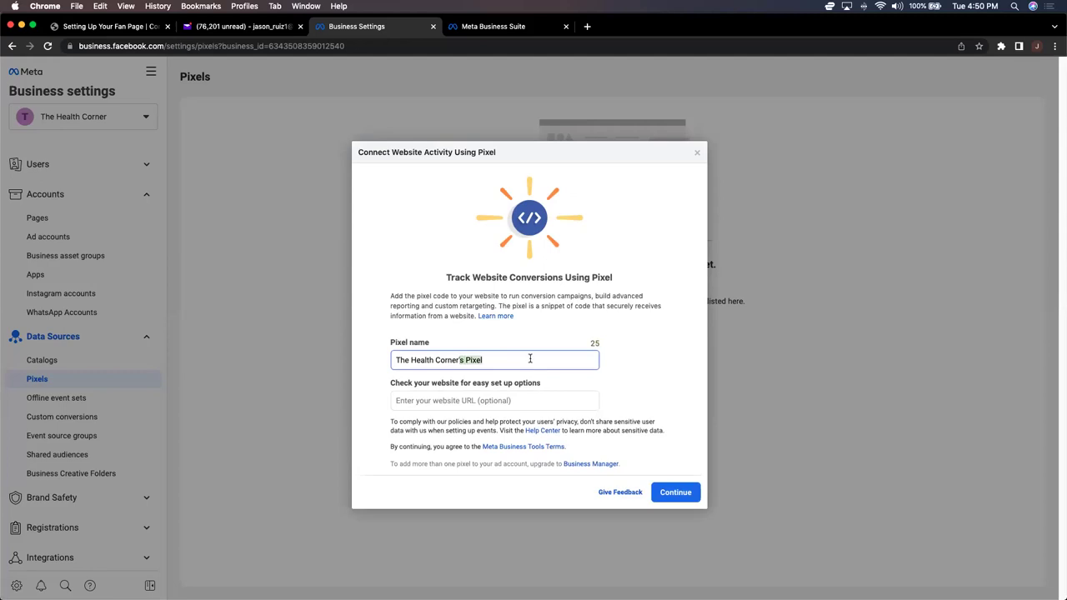
pyautogui.press('BackSpace')
pyautogui.press('BackSpace')
pyautogui.click(675, 492)
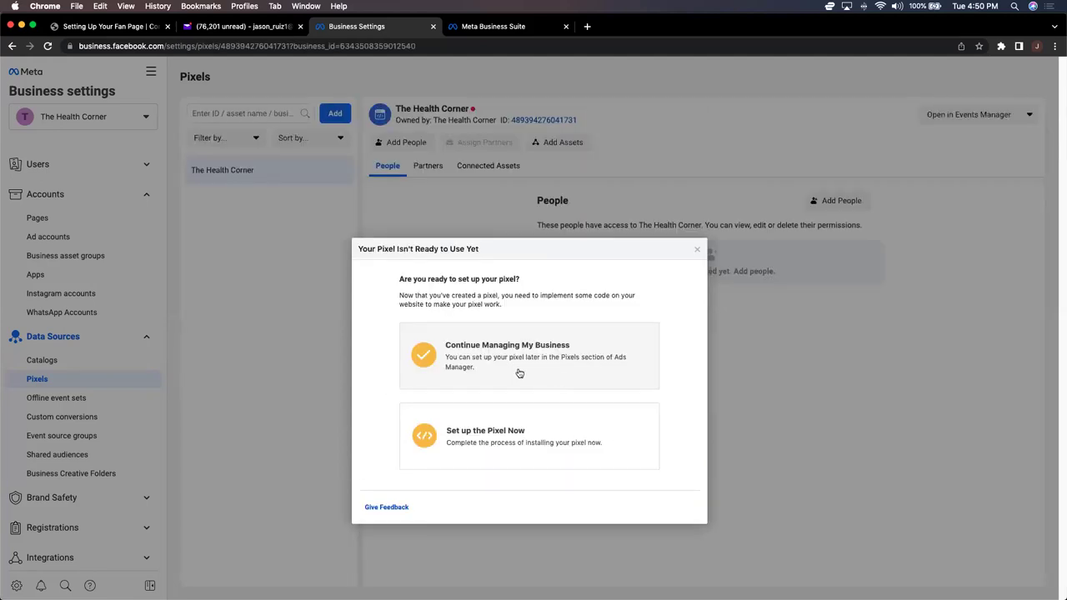
# Step: Choose to install the pixel code manually and copy the base code
pyautogui.click(491, 431)
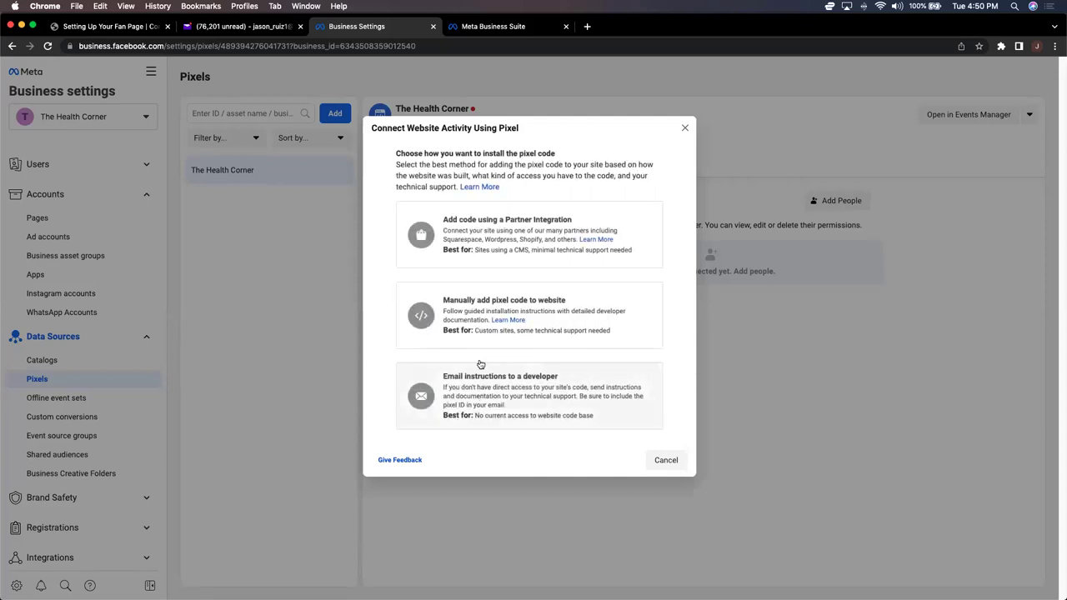
pyautogui.click(481, 310)
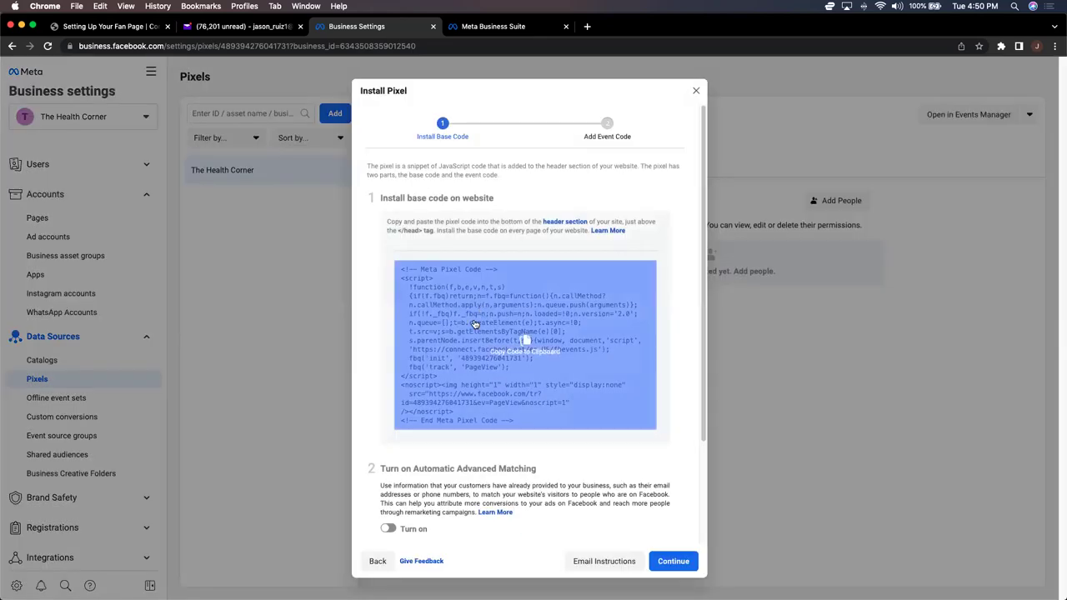
pyautogui.click(518, 341)
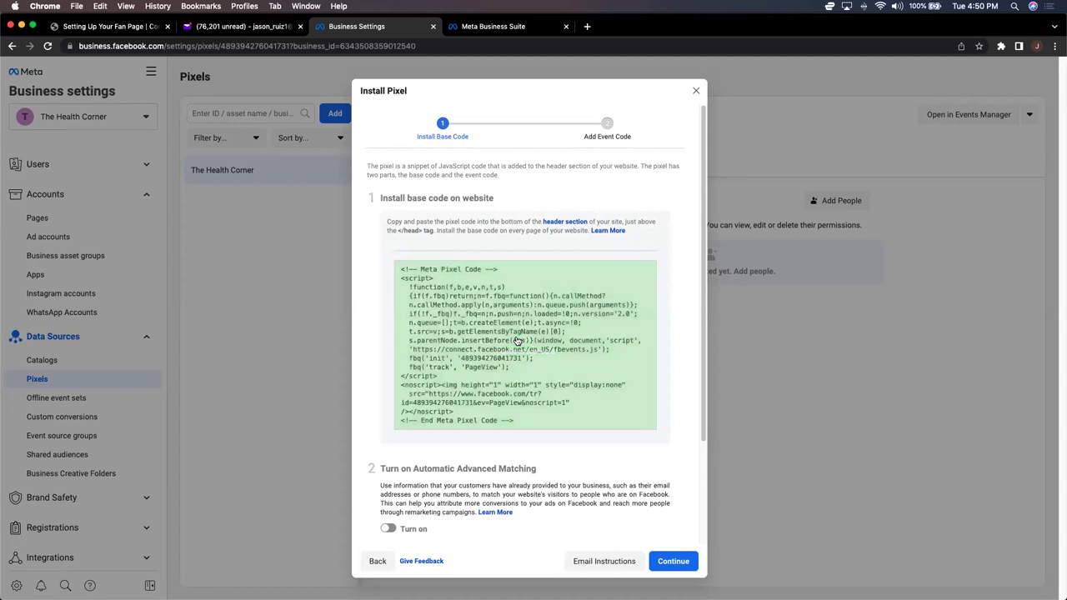
pyautogui.scroll(-1, 469, 493)
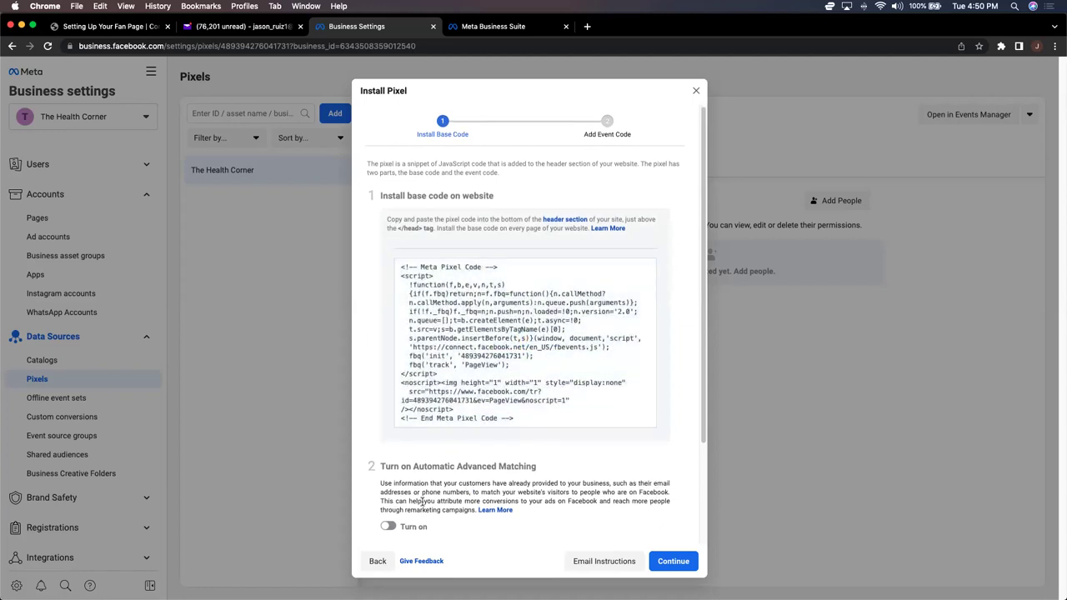
# Step: Enable automatic advanced matching, finish the base-code install, and skip event setup
pyautogui.click(388, 529)
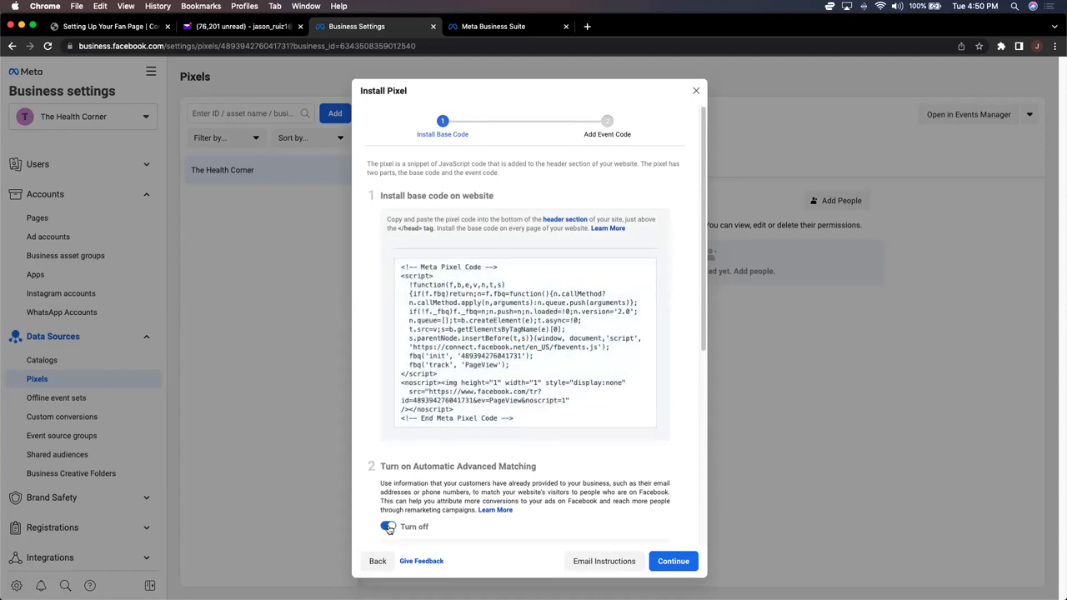
pyautogui.scroll(-5, 583, 513)
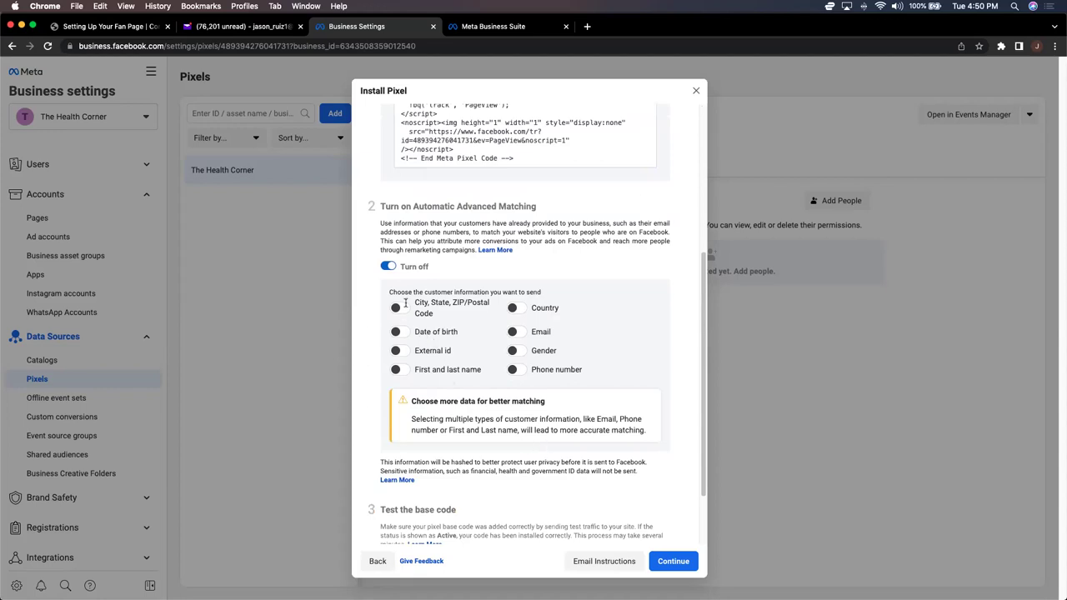
pyautogui.click(389, 267)
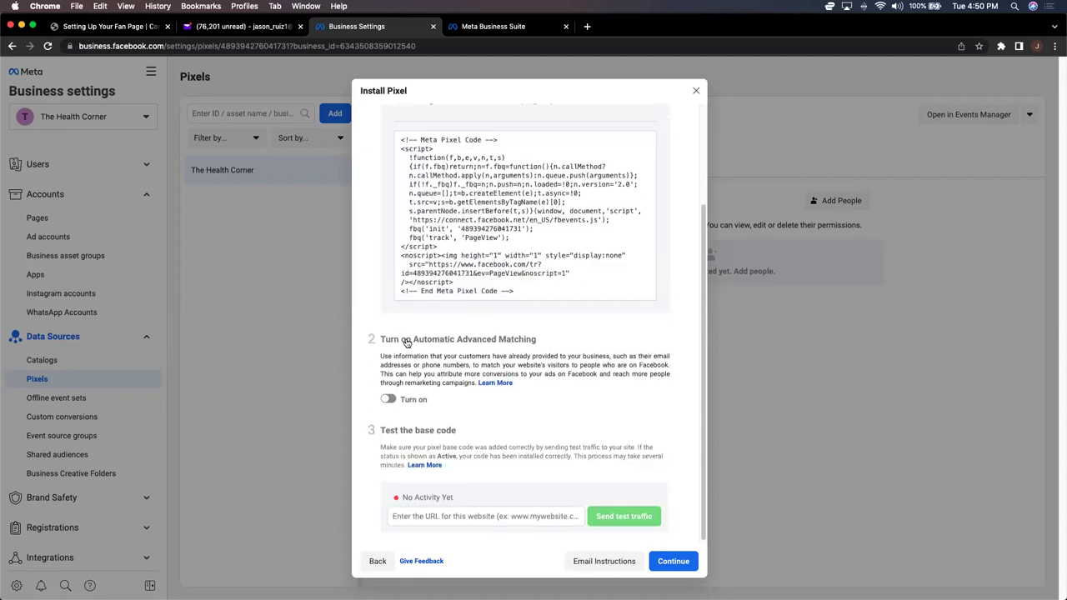
pyautogui.click(390, 399)
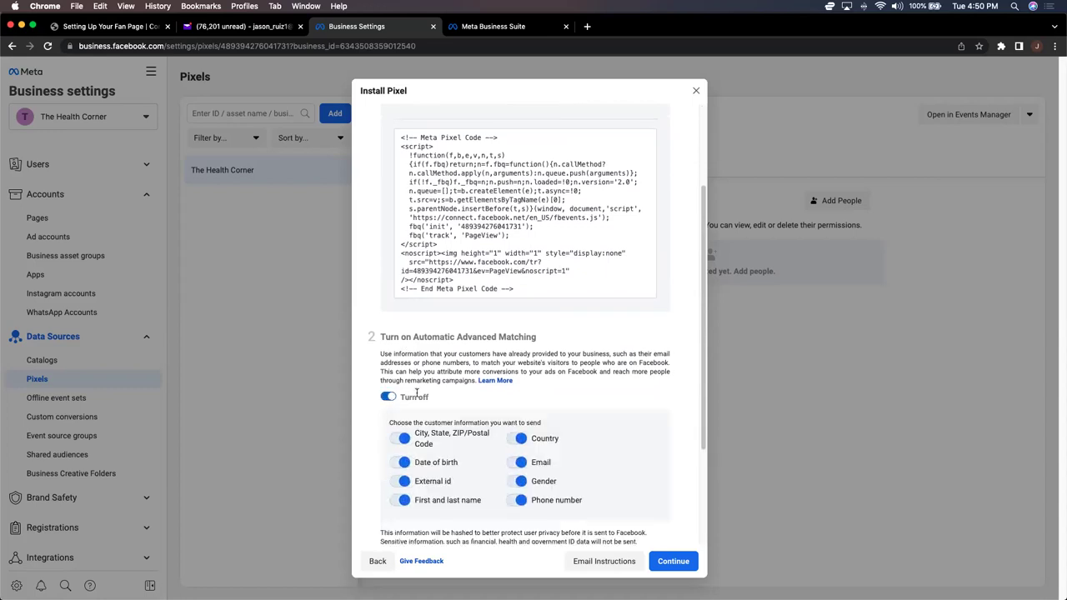
pyautogui.scroll(-3, 500, 389)
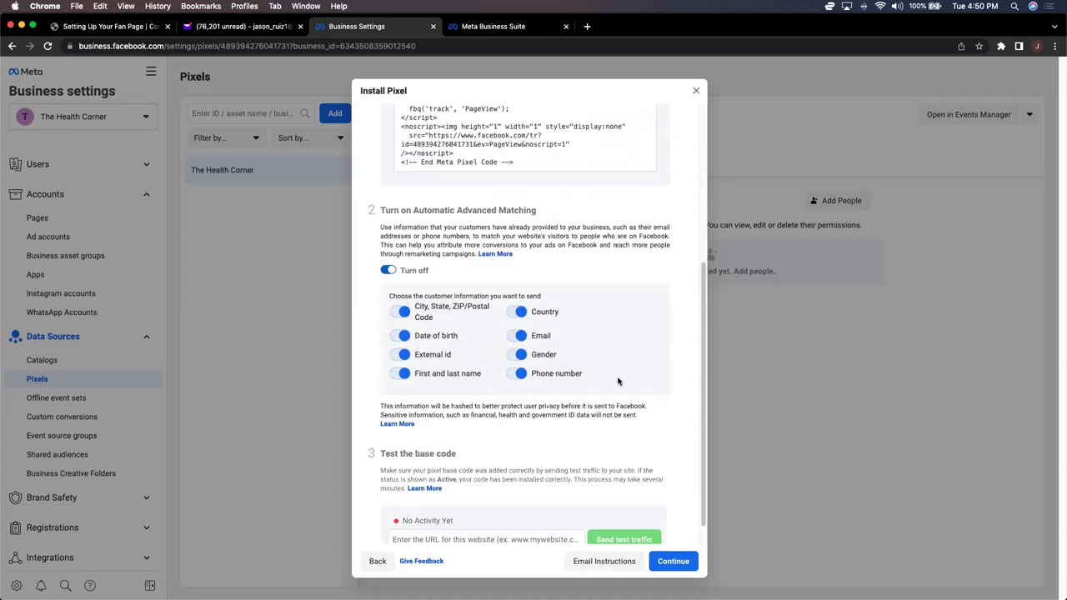
pyautogui.click(671, 561)
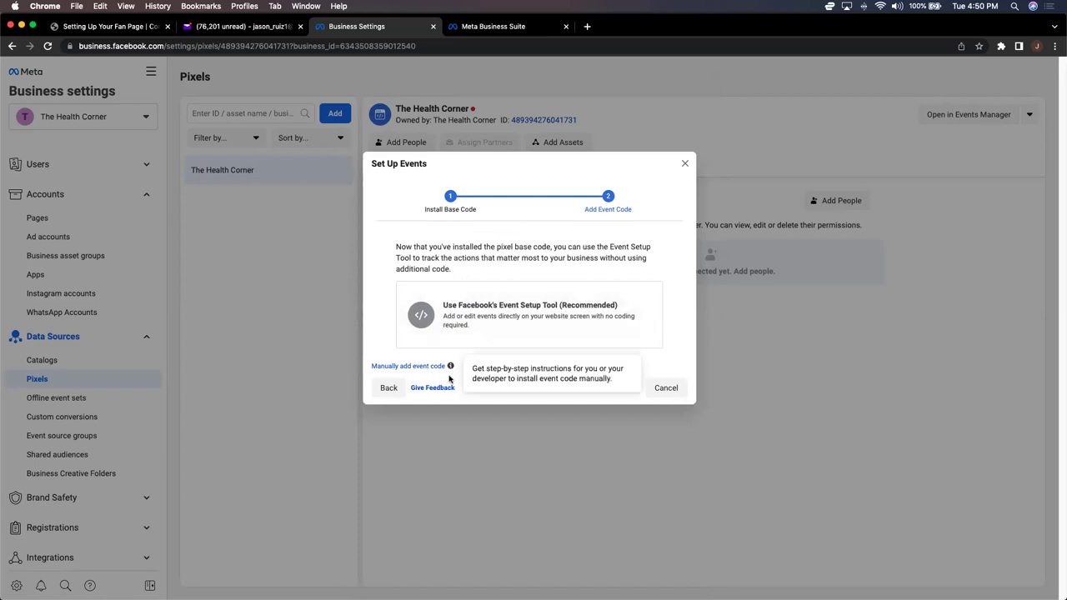
pyautogui.click(660, 389)
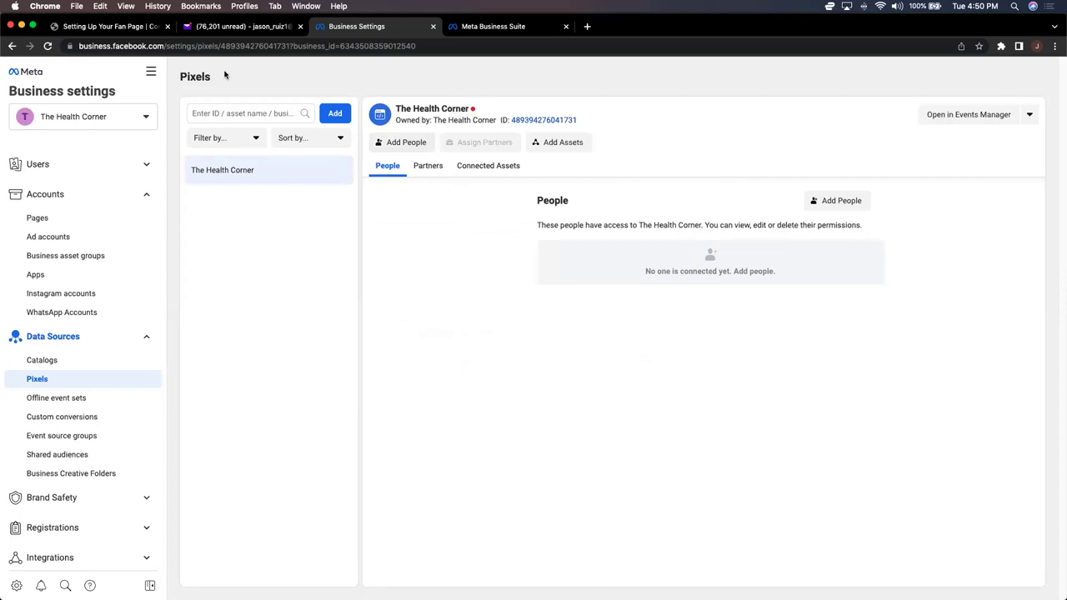
# Step: Email the pasted pixel code to the account's own address, subject 'The Health Corner PIXEL'
pyautogui.click(238, 29)
pyautogui.click(62, 137)
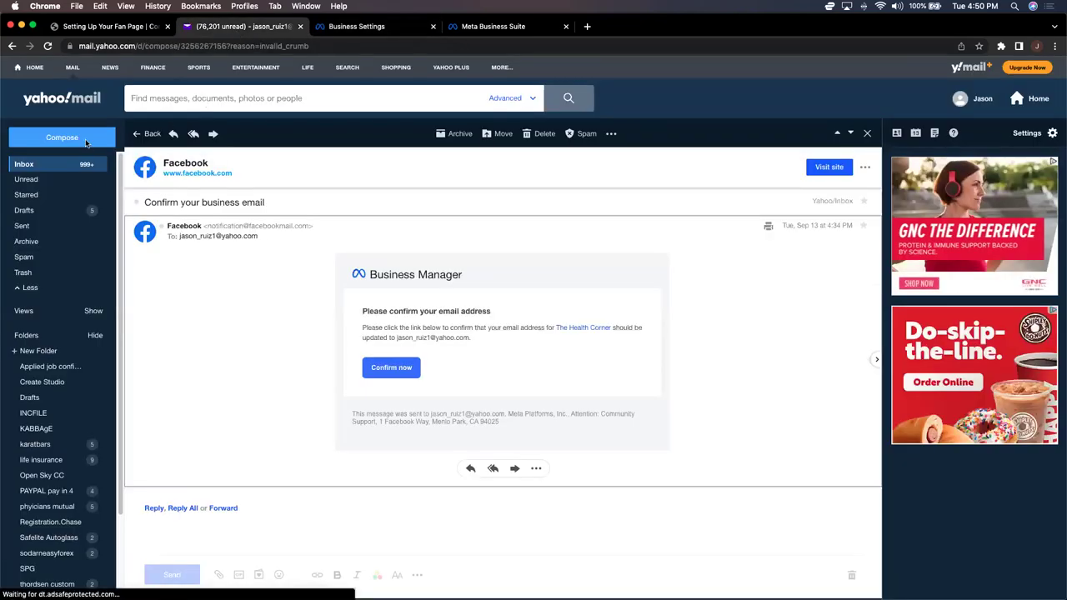
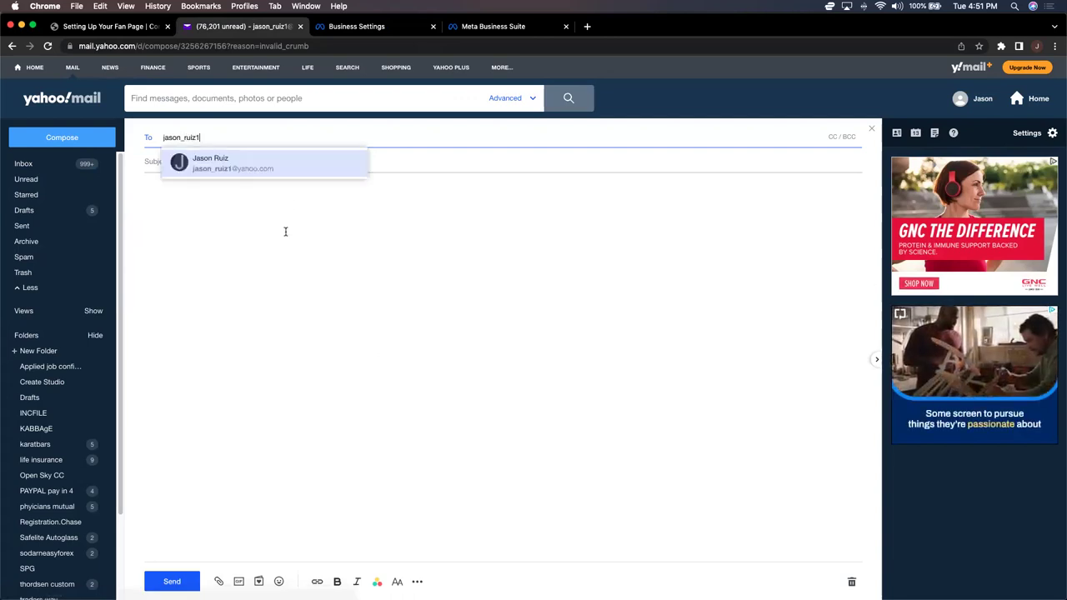
pyautogui.click(284, 172)
pyautogui.click(197, 163)
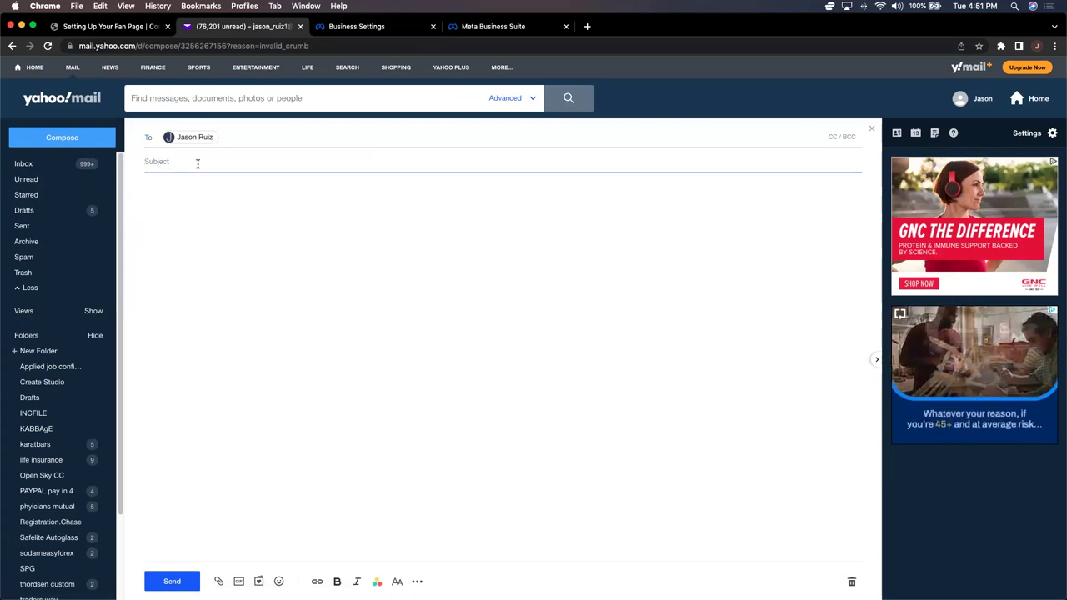
pyautogui.write('The Healt')
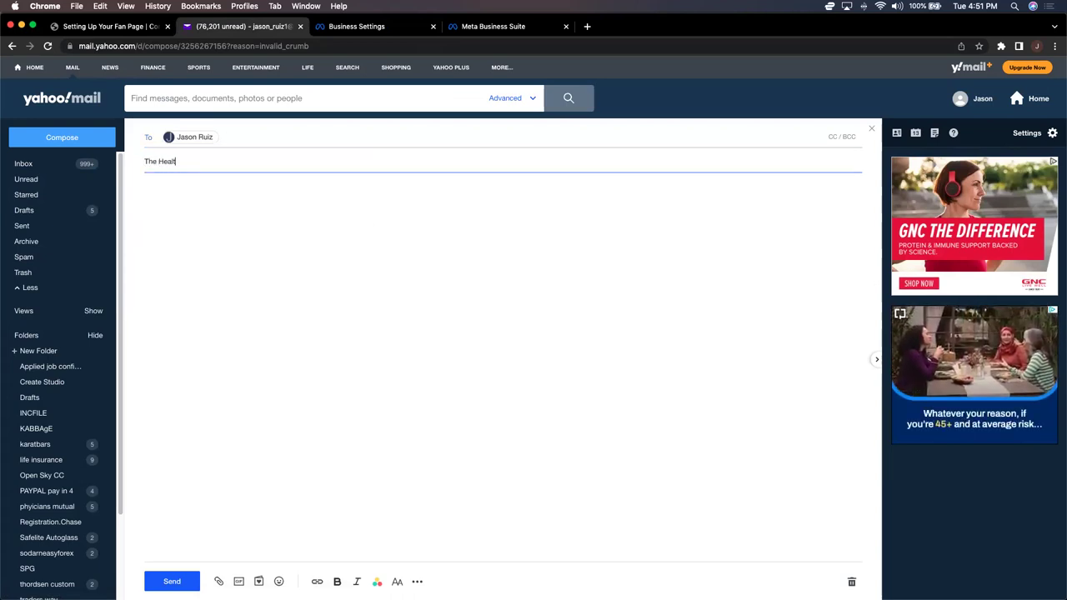
pyautogui.write('h Corner PIXEL')
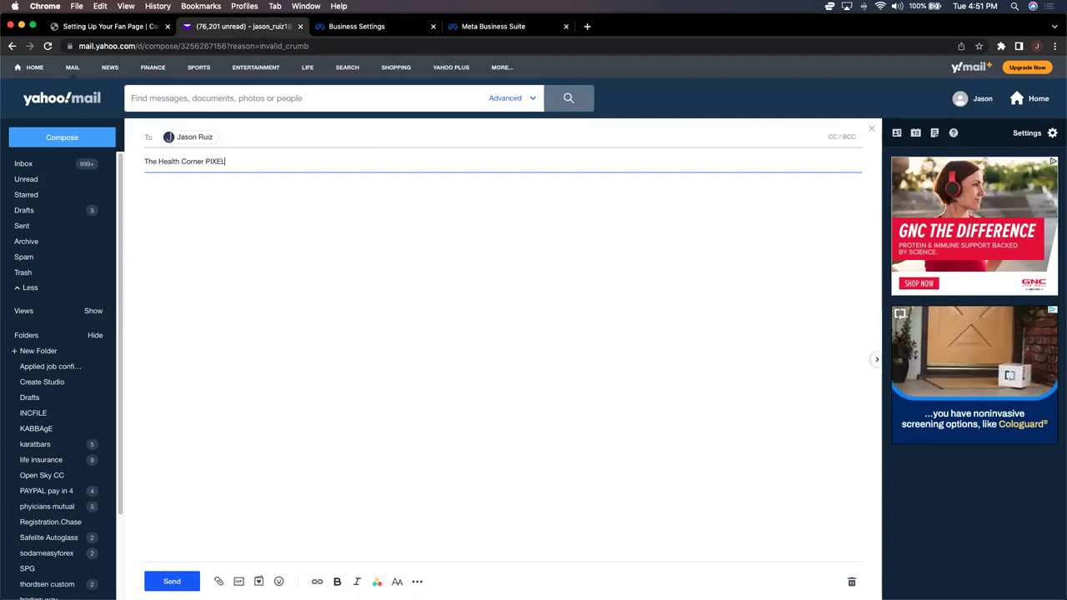
pyautogui.press('Tab')
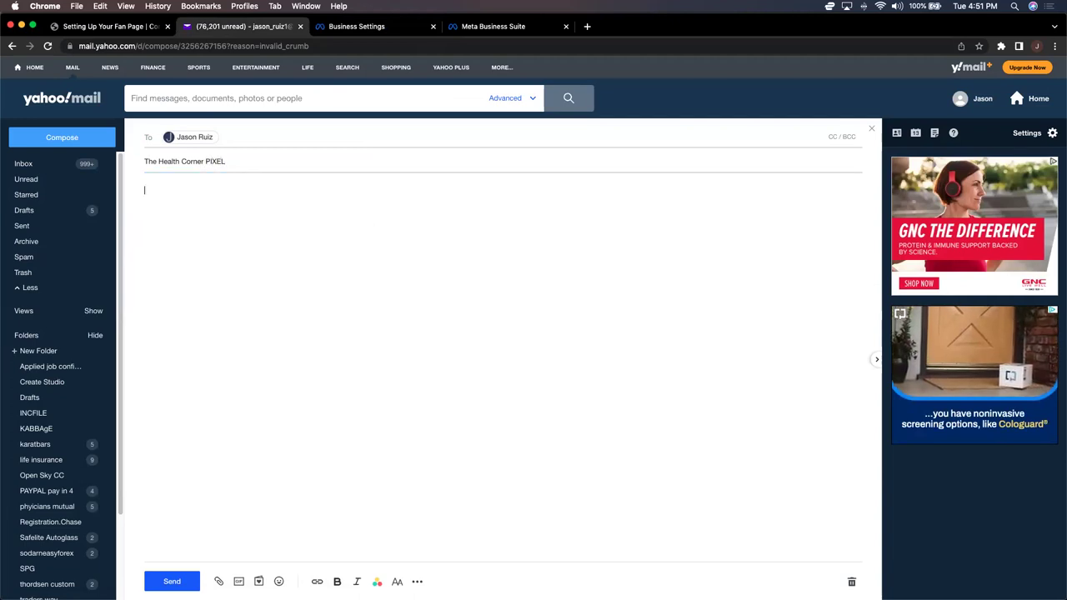
pyautogui.press('super+v')
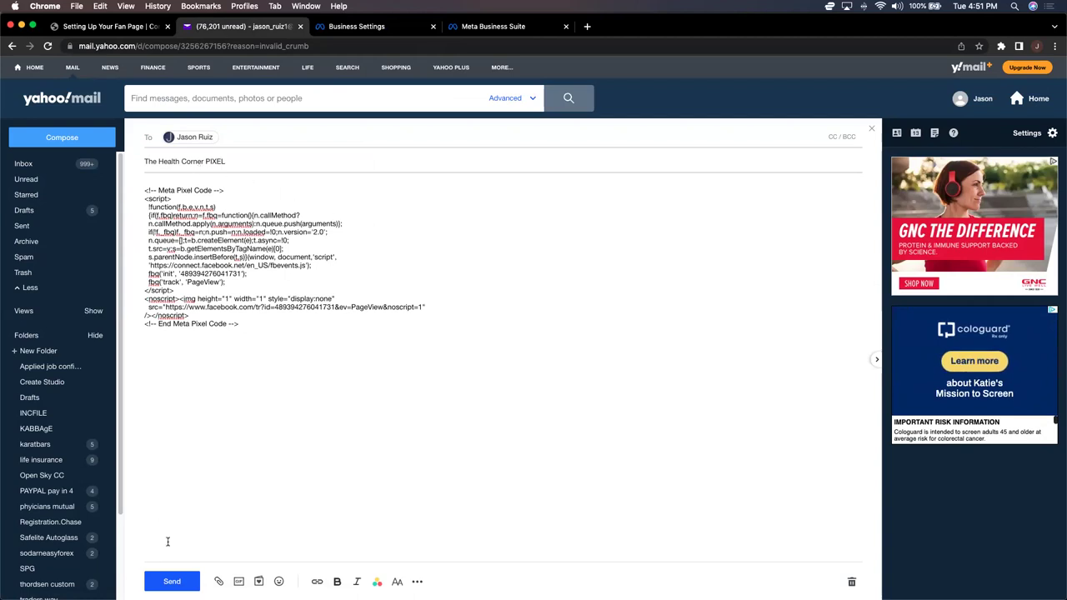
pyautogui.click(175, 583)
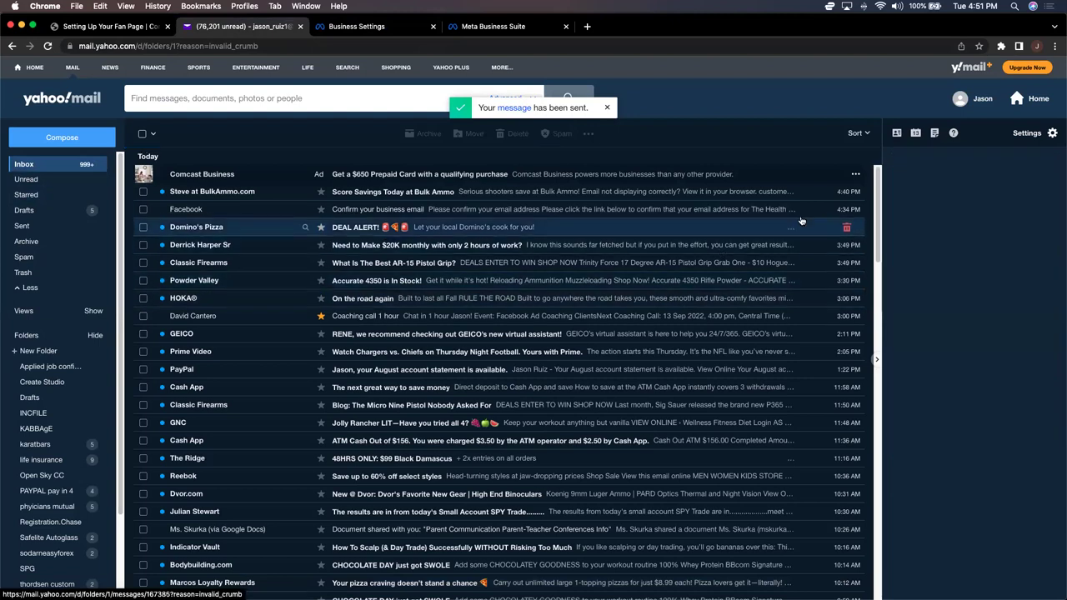
# Step: Add a person to The Health Corner pixel with Manage Pixel permission turned on
pyautogui.click(374, 31)
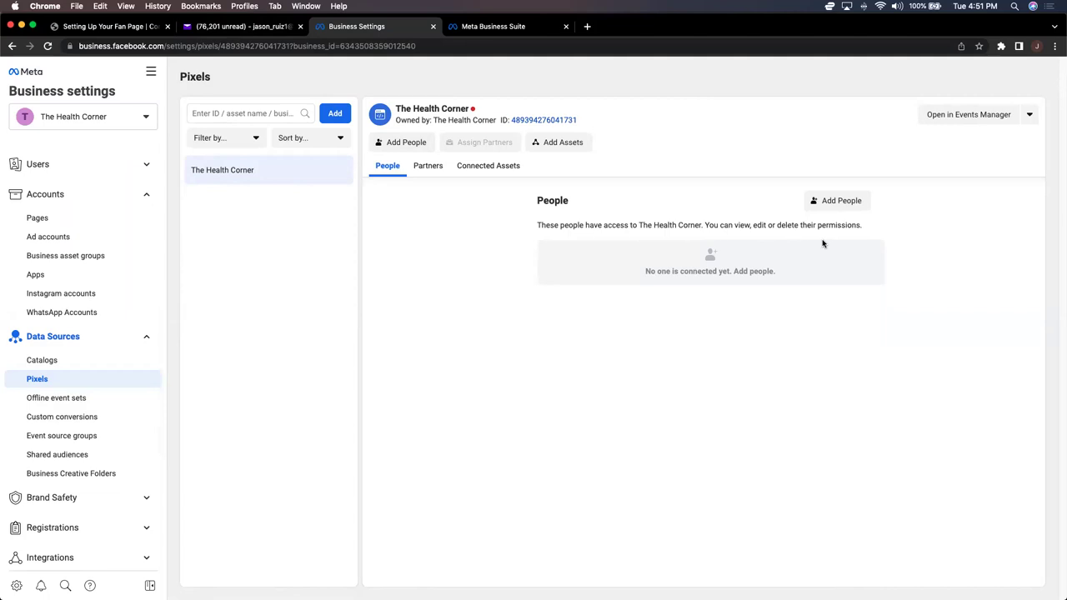
pyautogui.click(836, 205)
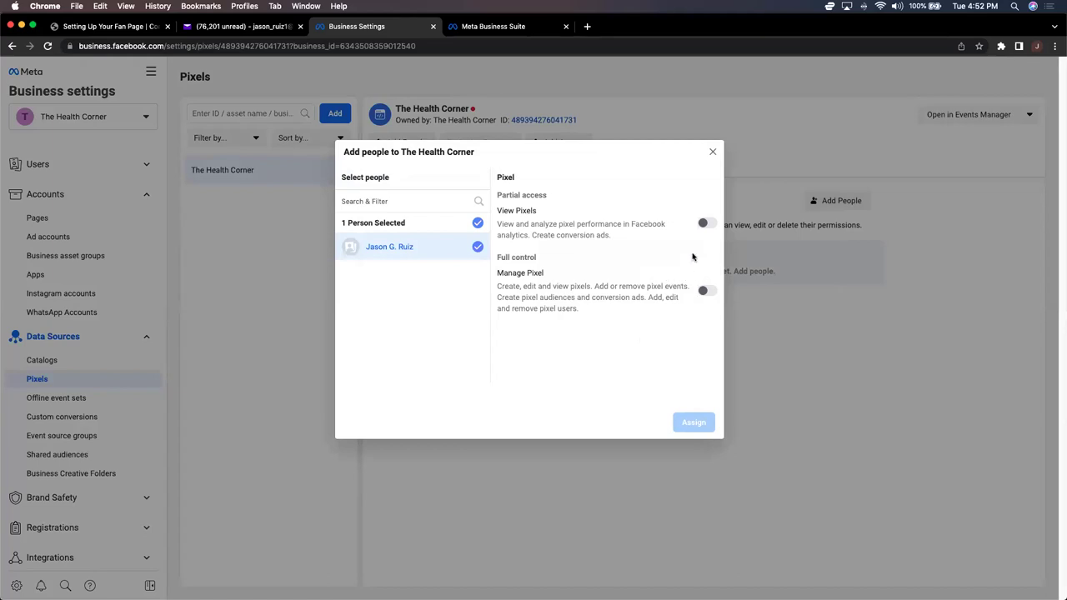
pyautogui.click(704, 289)
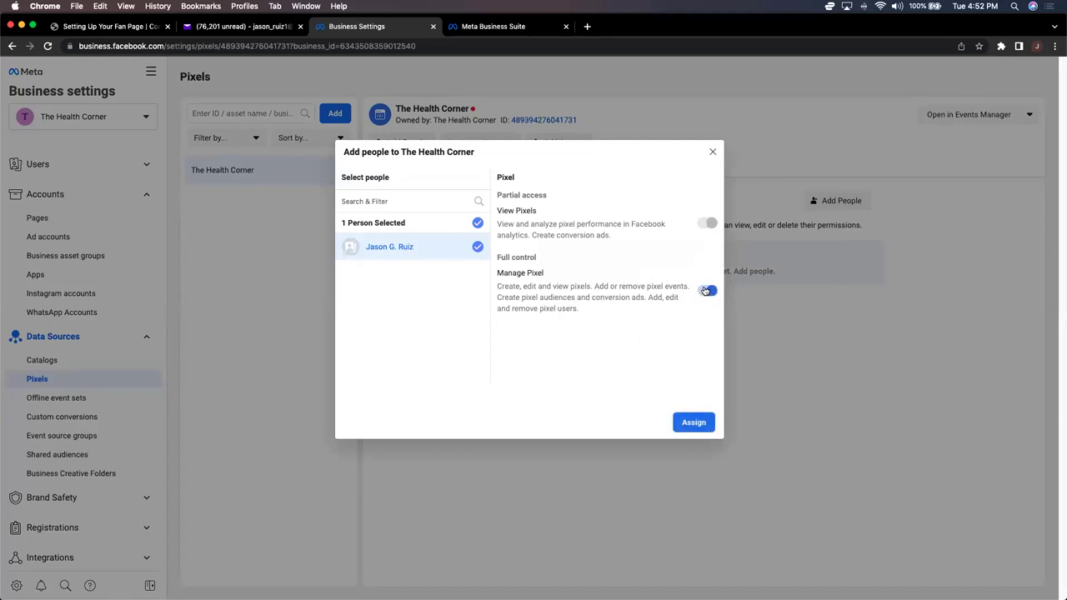
pyautogui.click(691, 423)
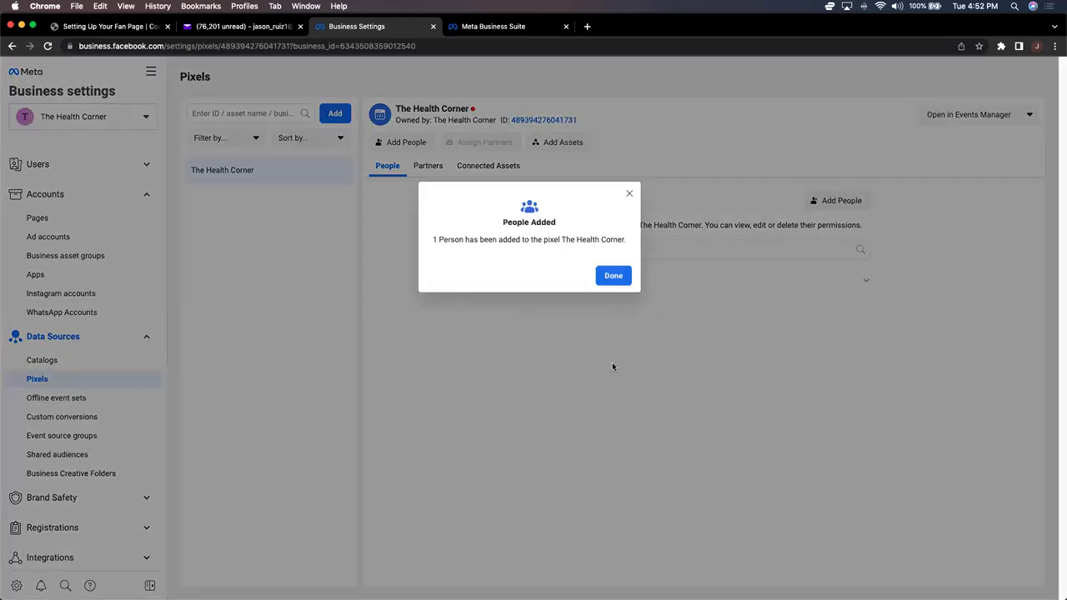
pyautogui.click(611, 279)
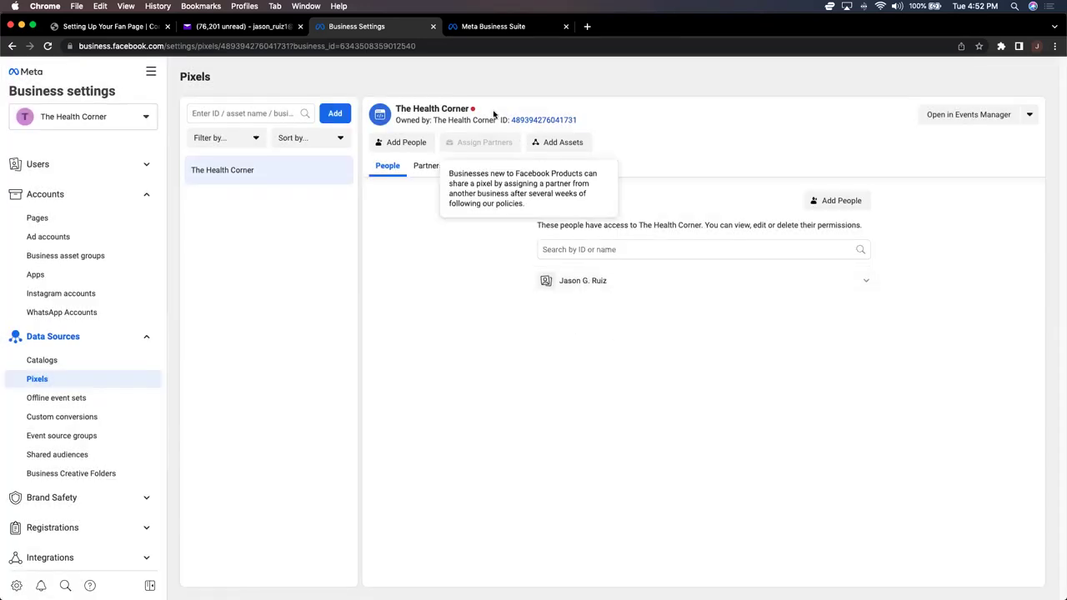
pyautogui.moveTo(472, 112)
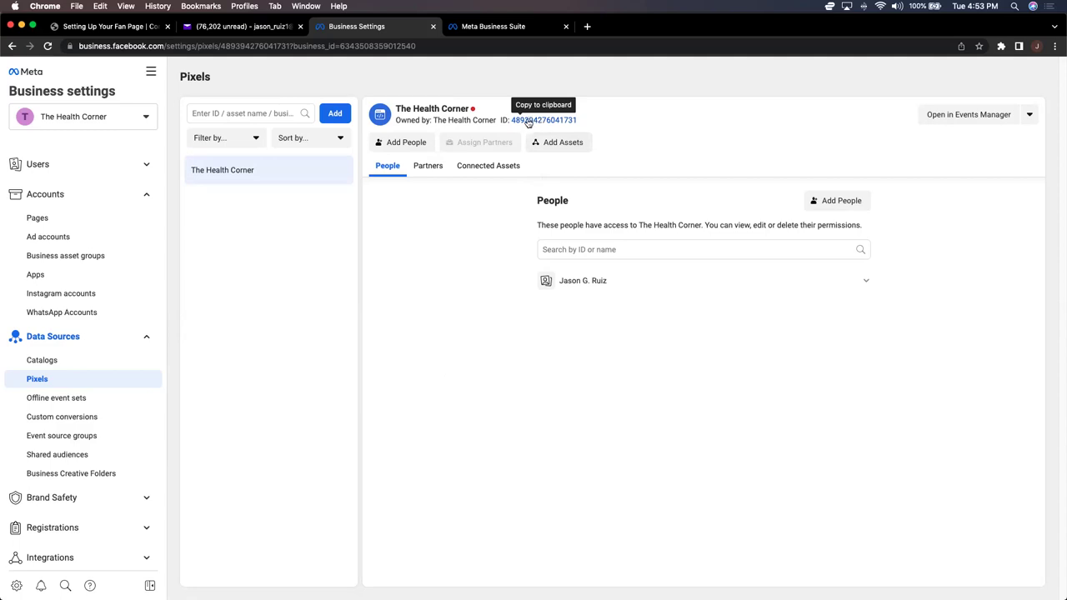
# Step: Copy the pixel ID, then view the empty Domains page under Brand Safety
pyautogui.click(528, 122)
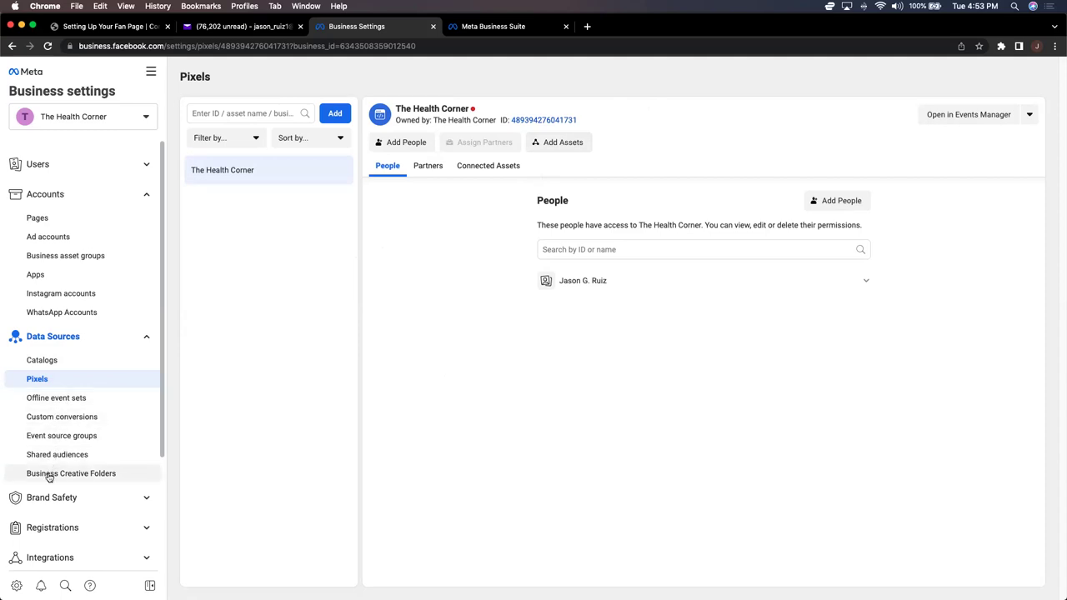
pyautogui.click(123, 499)
pyautogui.scroll(-1, 127, 492)
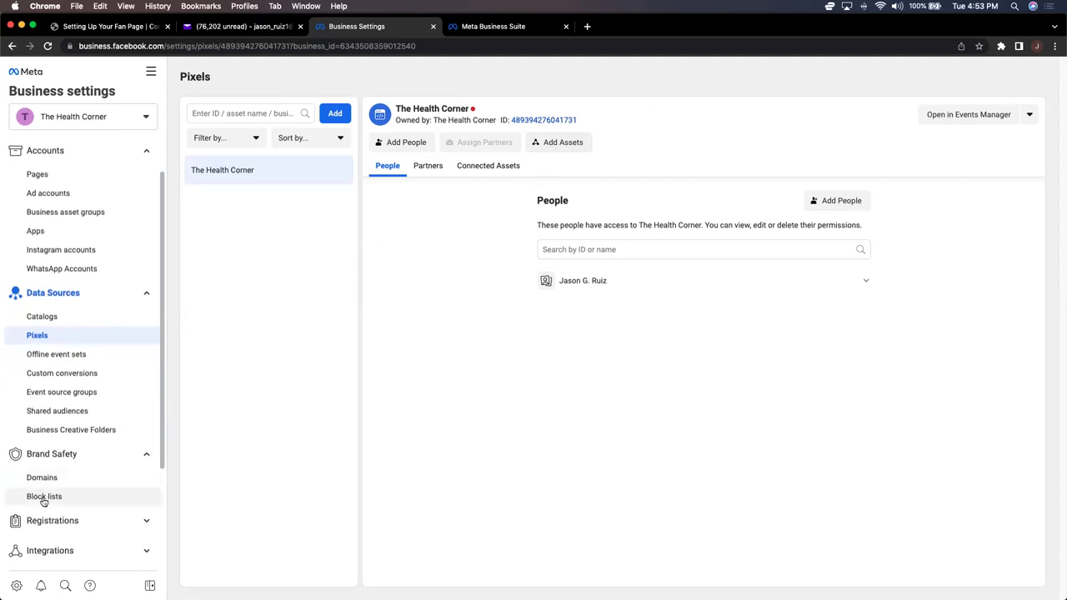
pyautogui.click(45, 481)
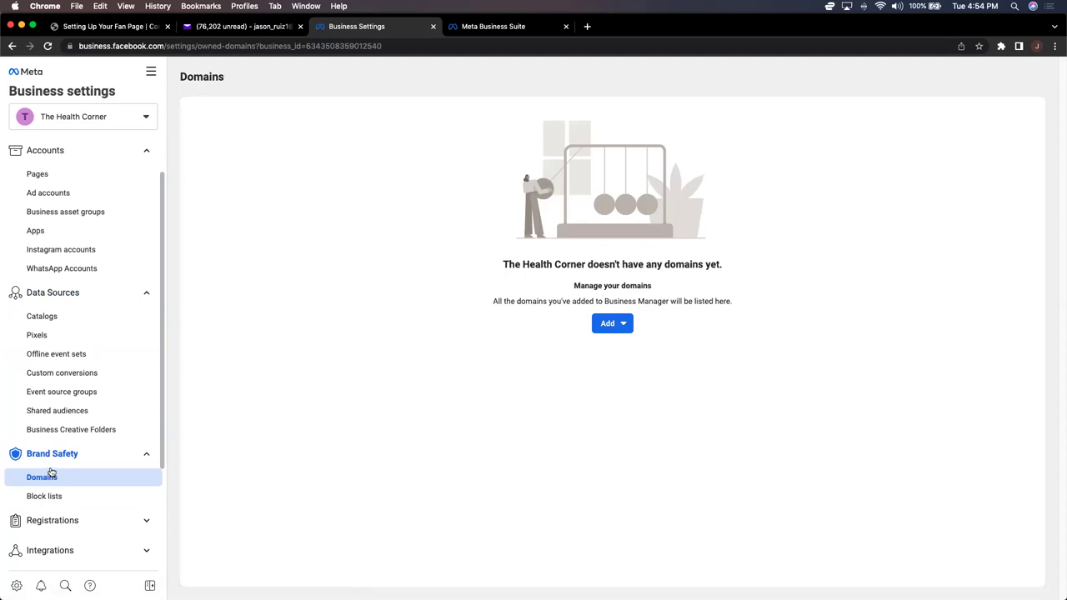
pyautogui.scroll(-3, 50, 472)
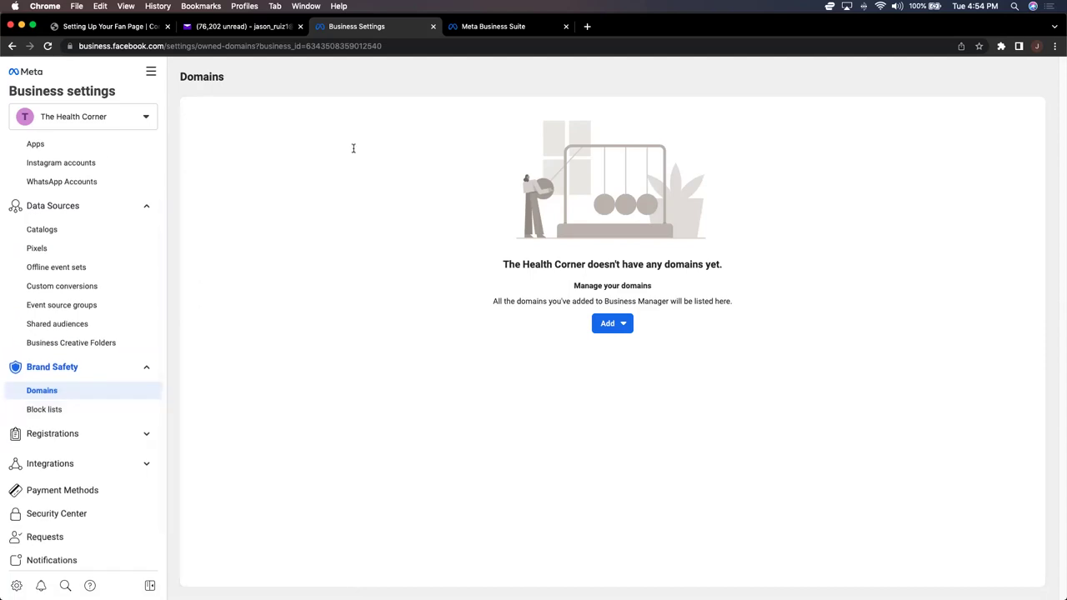
pyautogui.click(586, 26)
# Step: Go to GoDaddy and search domain availability for 'thehealthcorner'
pyautogui.click(538, 45)
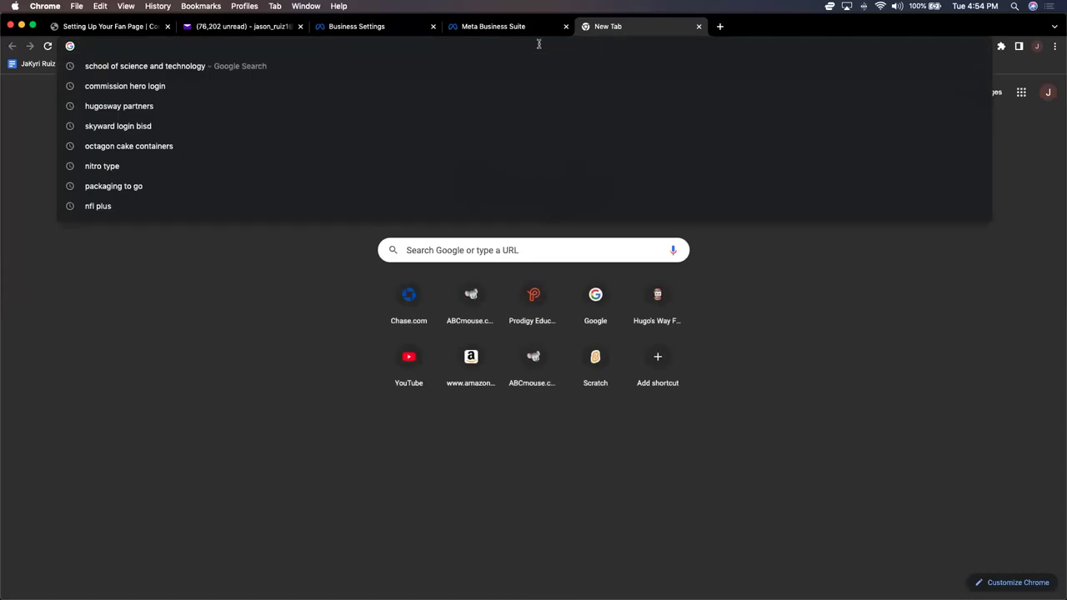
pyautogui.write('godaddy')
pyautogui.press('Return')
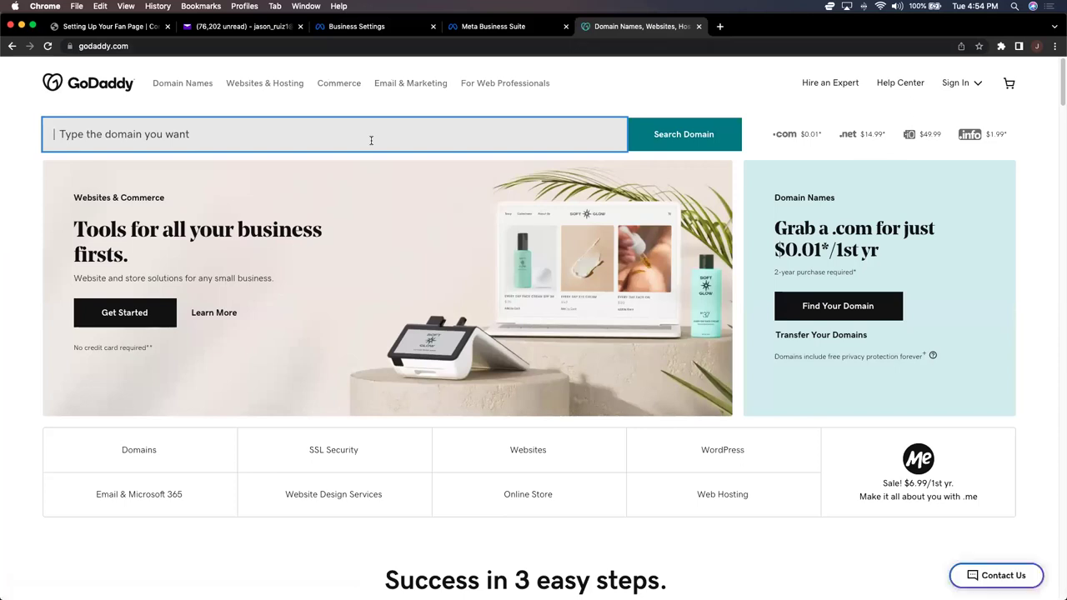
pyautogui.write('th')
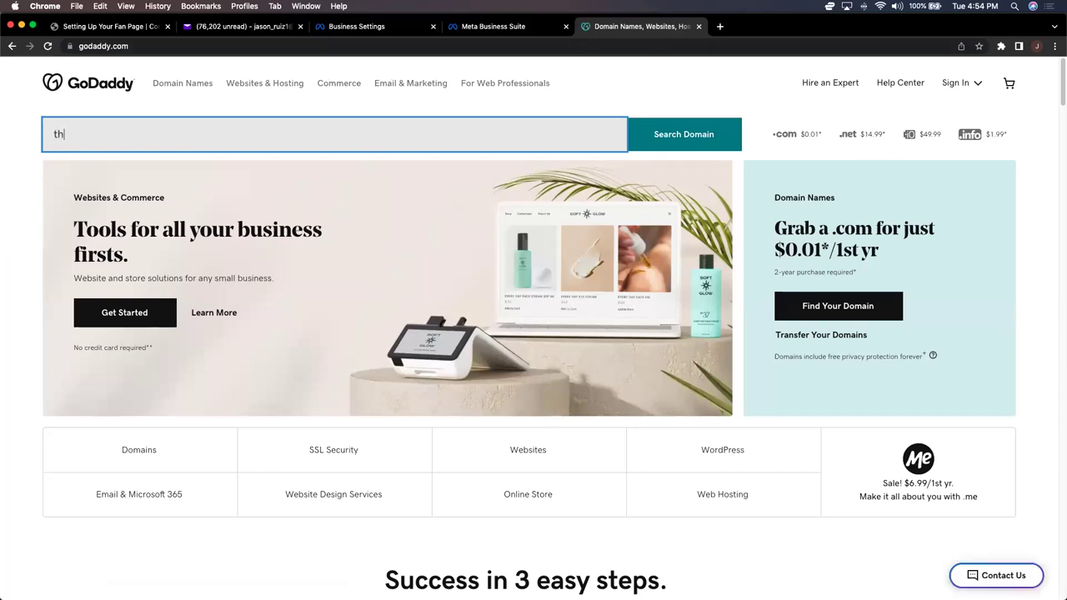
pyautogui.write('ehealthcorne')
pyautogui.write('r')
pyautogui.click(717, 139)
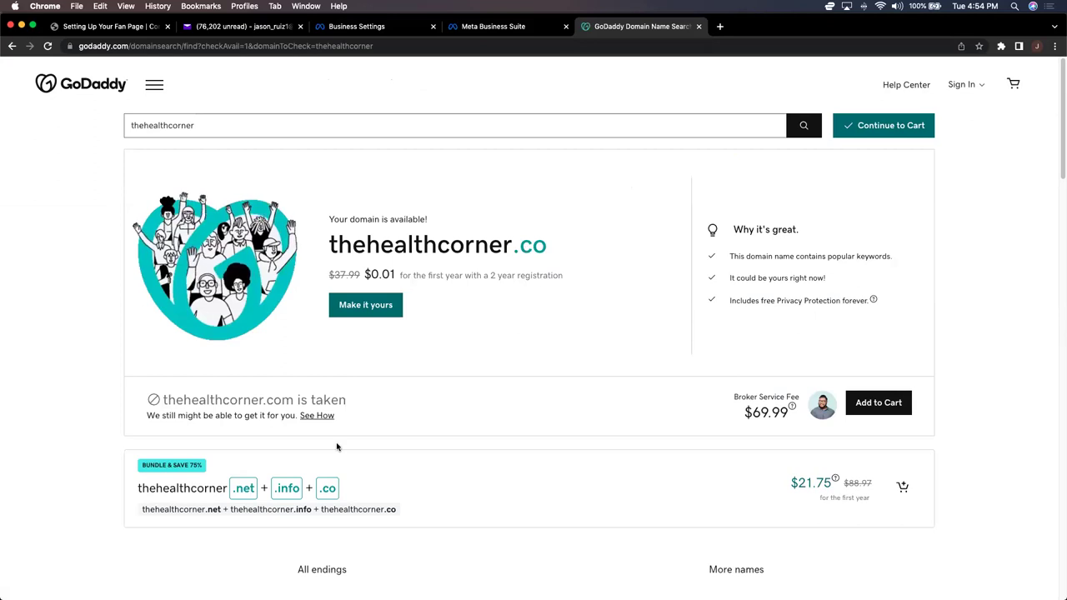
pyautogui.scroll(-3, 353, 469)
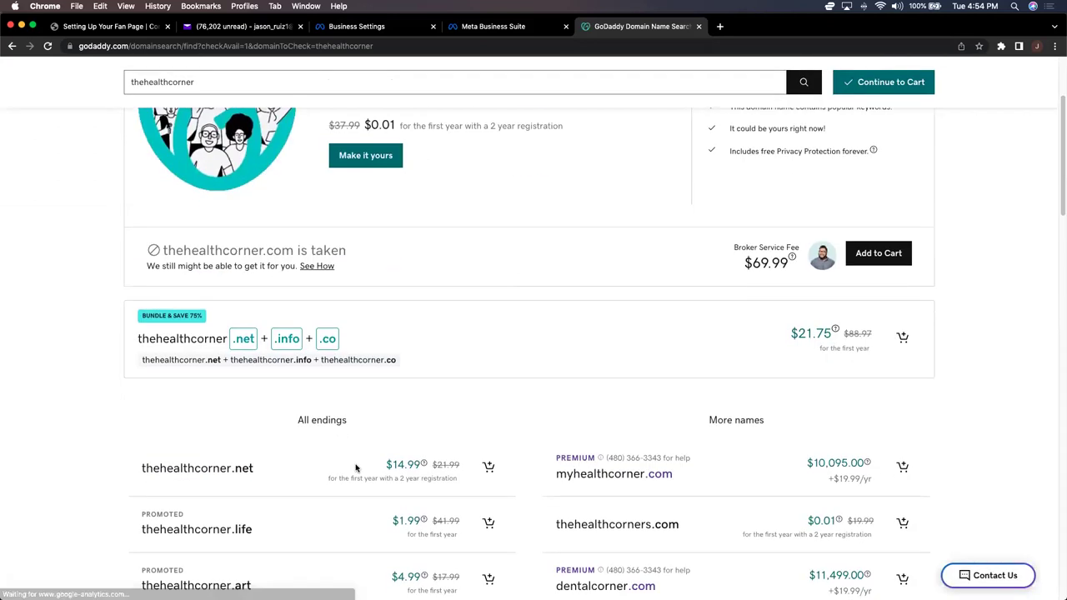
pyautogui.scroll(-1, 355, 468)
pyautogui.scroll(-2, 360, 463)
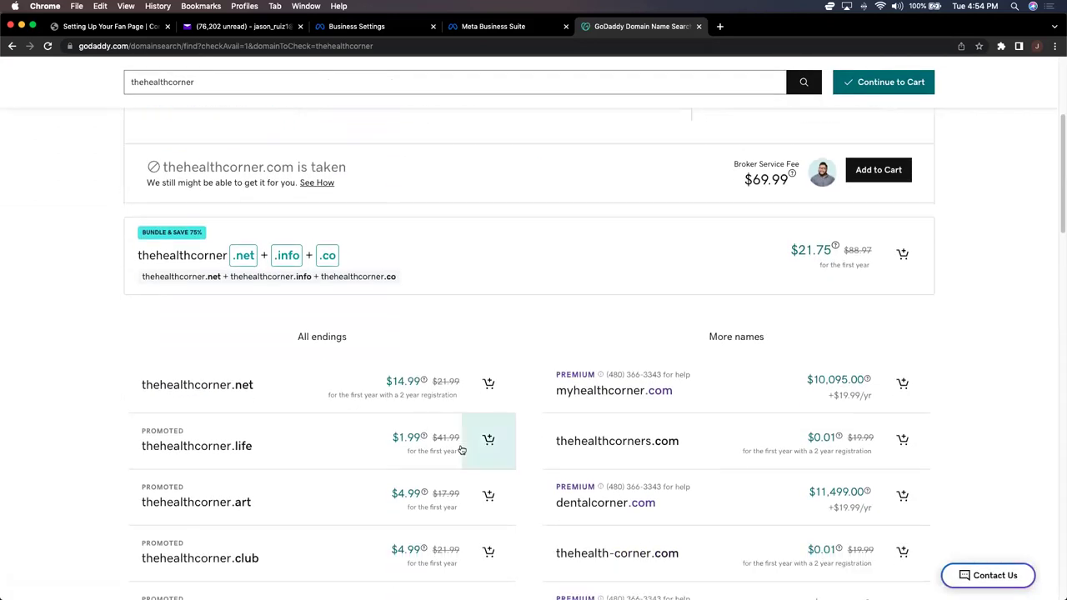
pyautogui.scroll(-3, 461, 450)
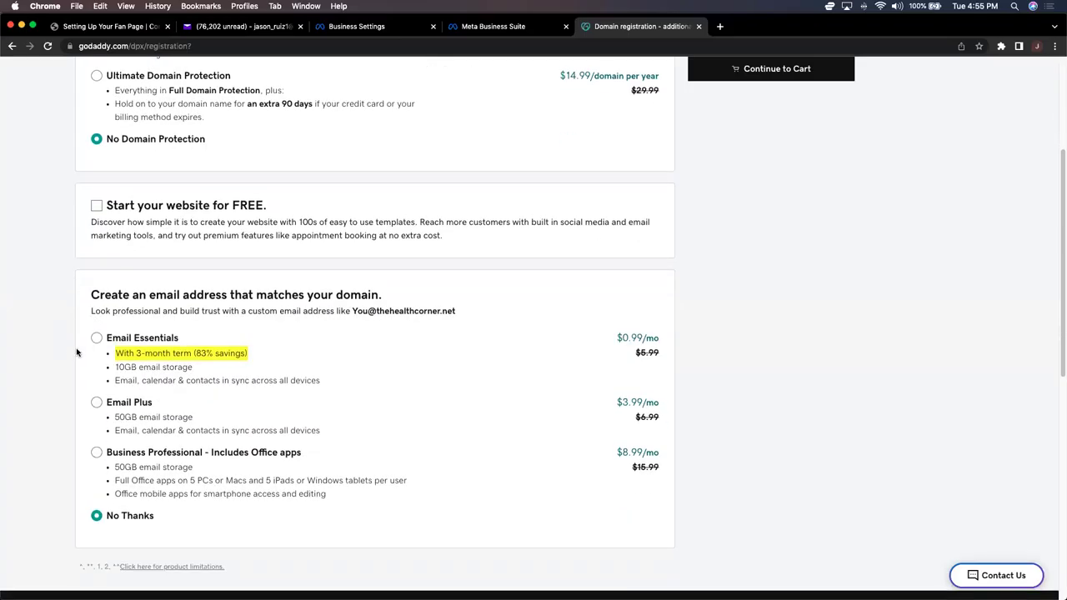
# Step: Keep no domain protection, decline the free website, and check out thehealthcorner.net
pyautogui.scroll(5, 75, 355)
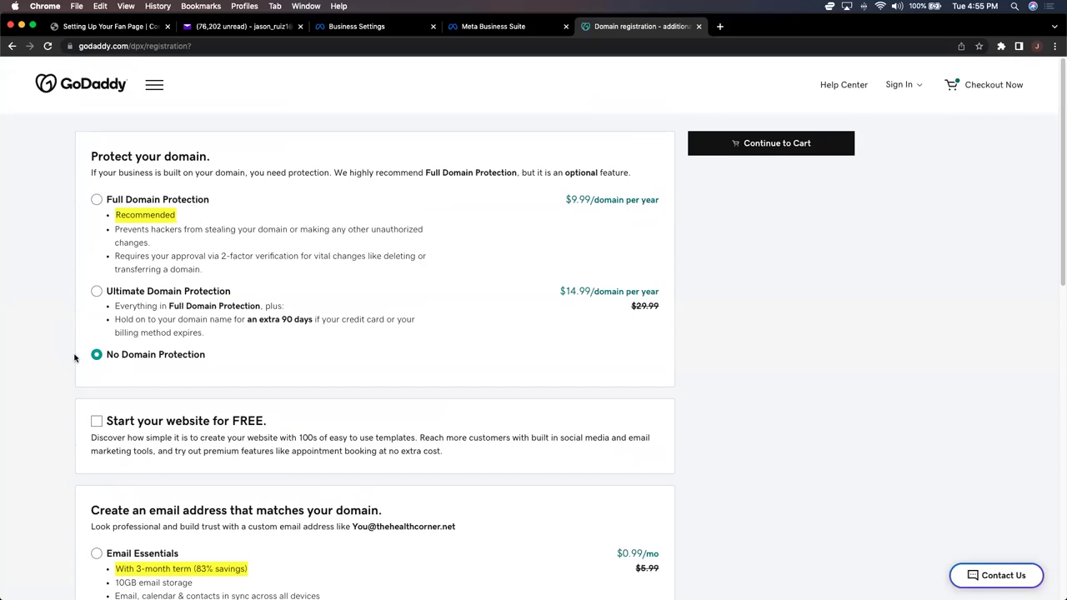
pyautogui.scroll(-1, 75, 357)
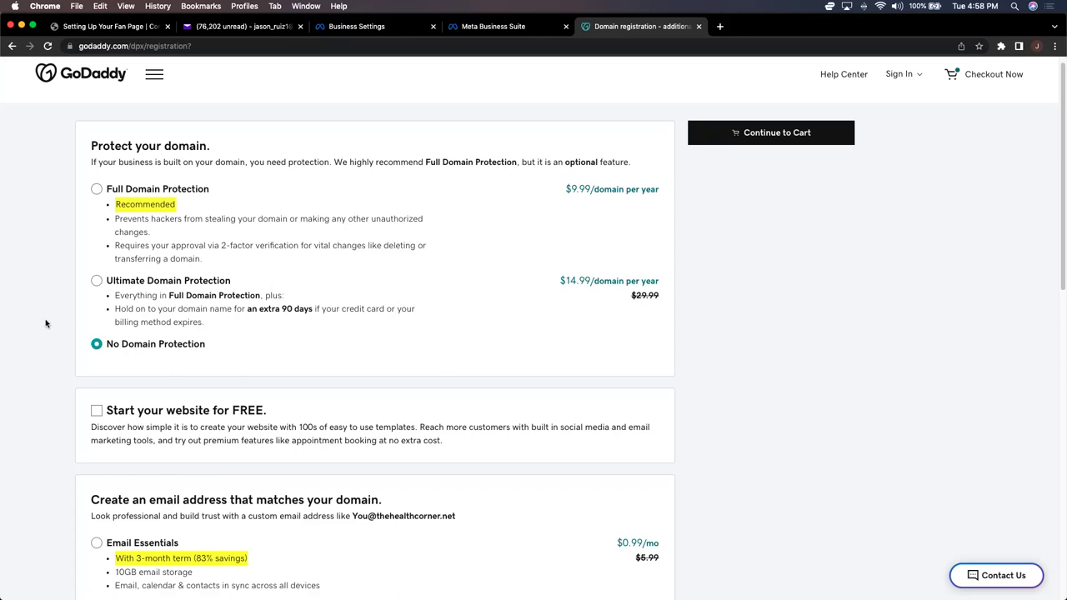
pyautogui.scroll(-3, 45, 323)
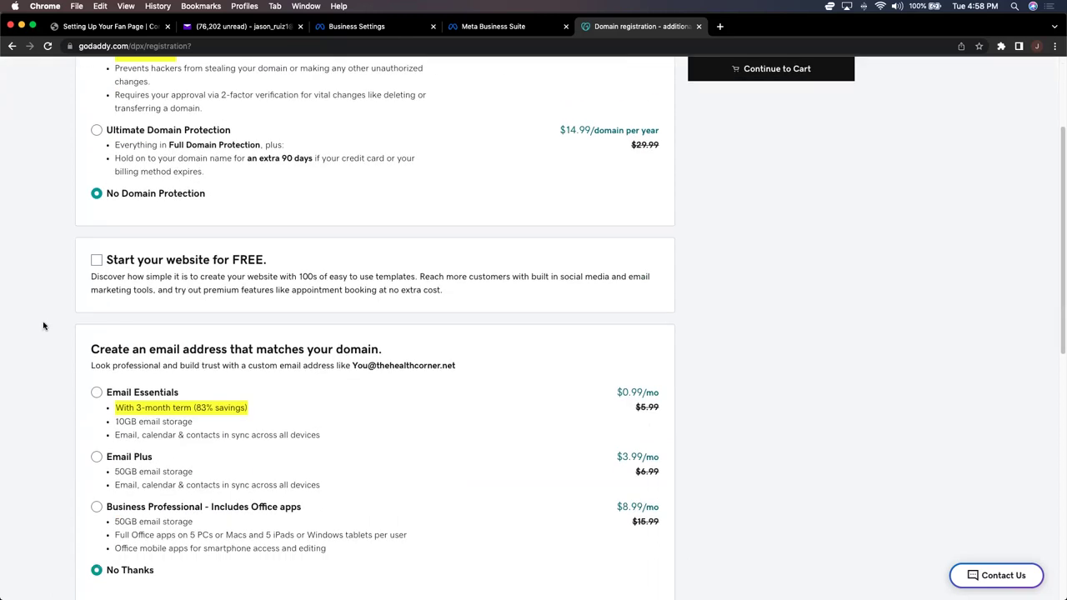
pyautogui.scroll(-3, 43, 326)
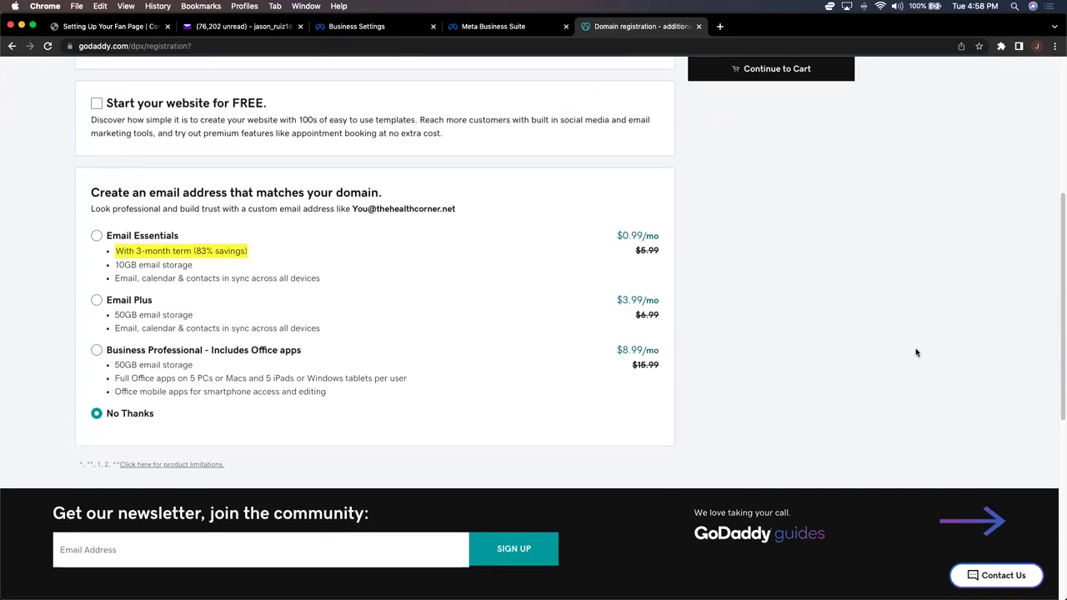
pyautogui.scroll(8, 838, 348)
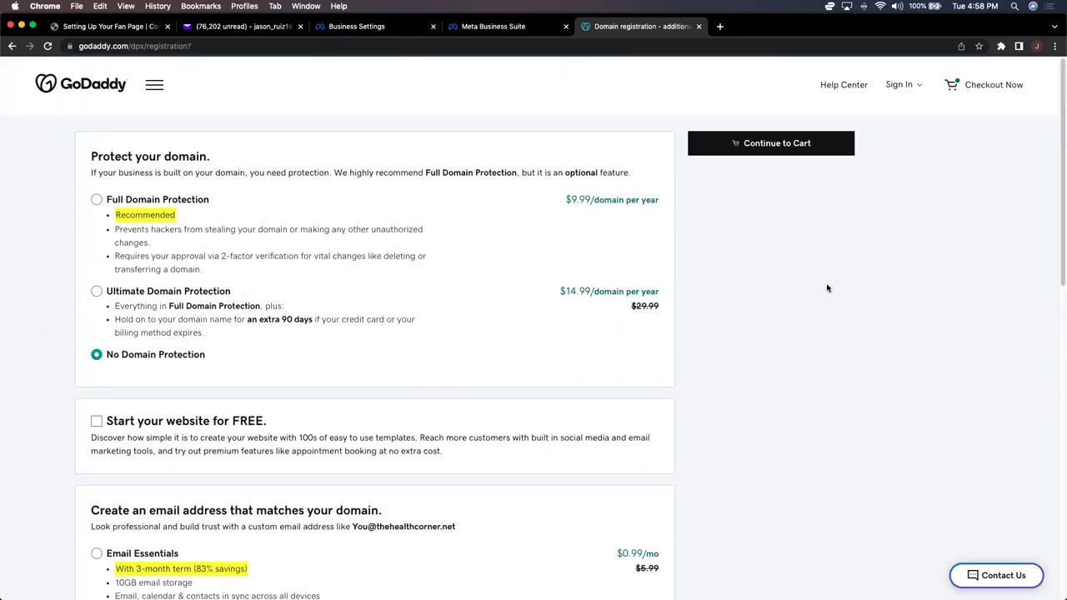
pyautogui.click(783, 142)
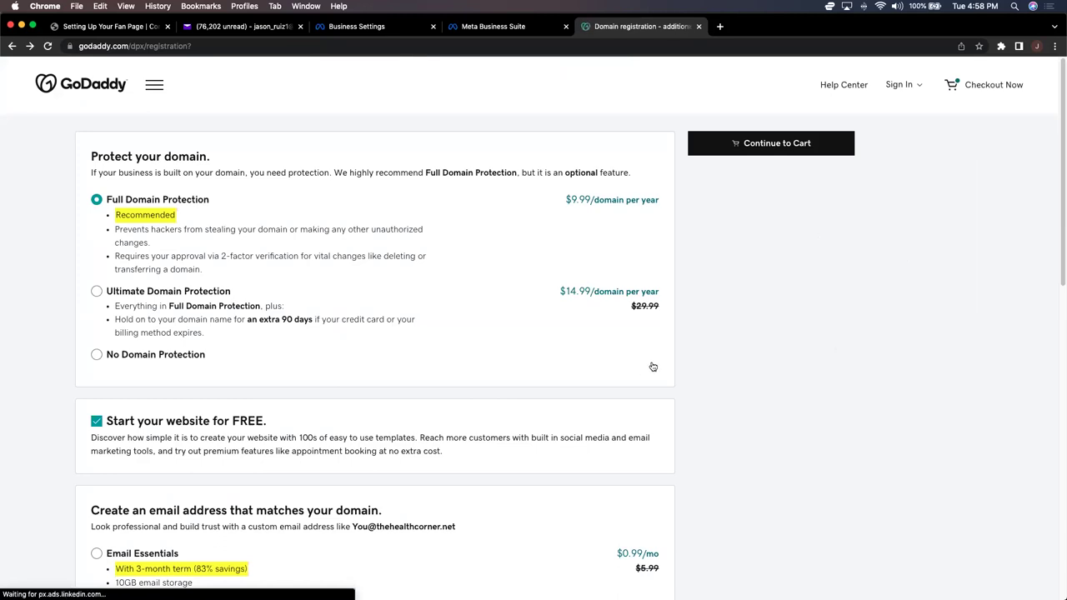
pyautogui.click(96, 420)
pyautogui.scroll(-5, 61, 402)
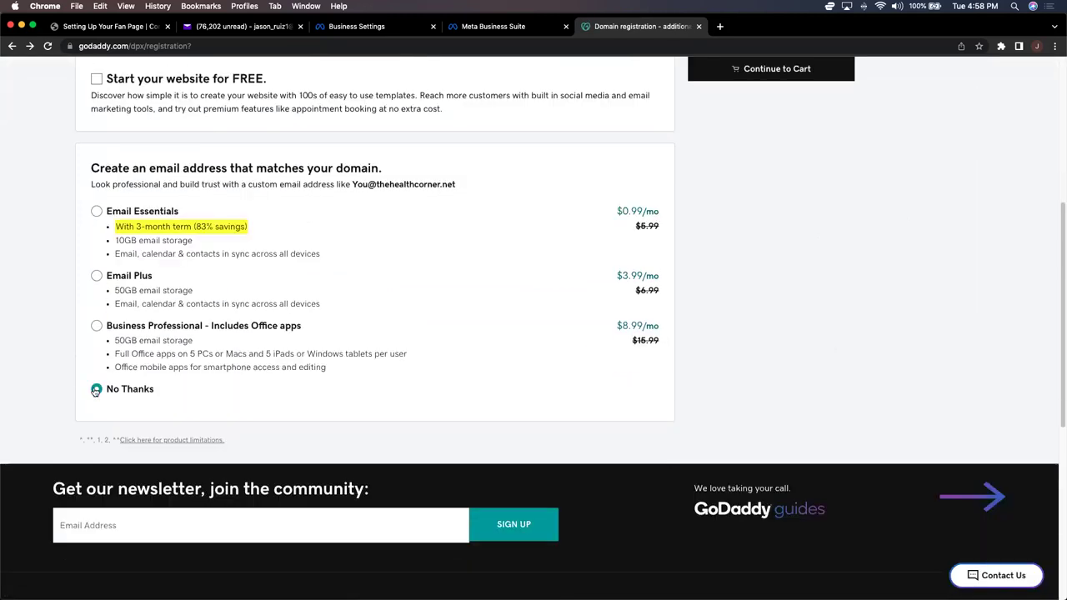
pyautogui.click(804, 71)
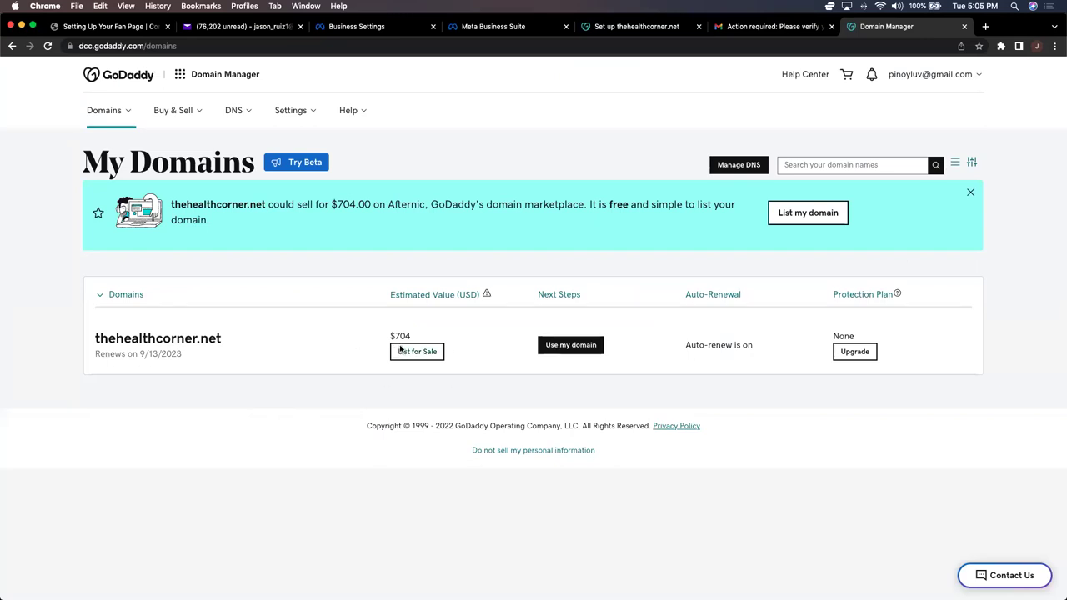
# Step: Skip domain setup, open thehealthcorner.net's DNS records, then return to Meta's Domains page
pyautogui.click(572, 345)
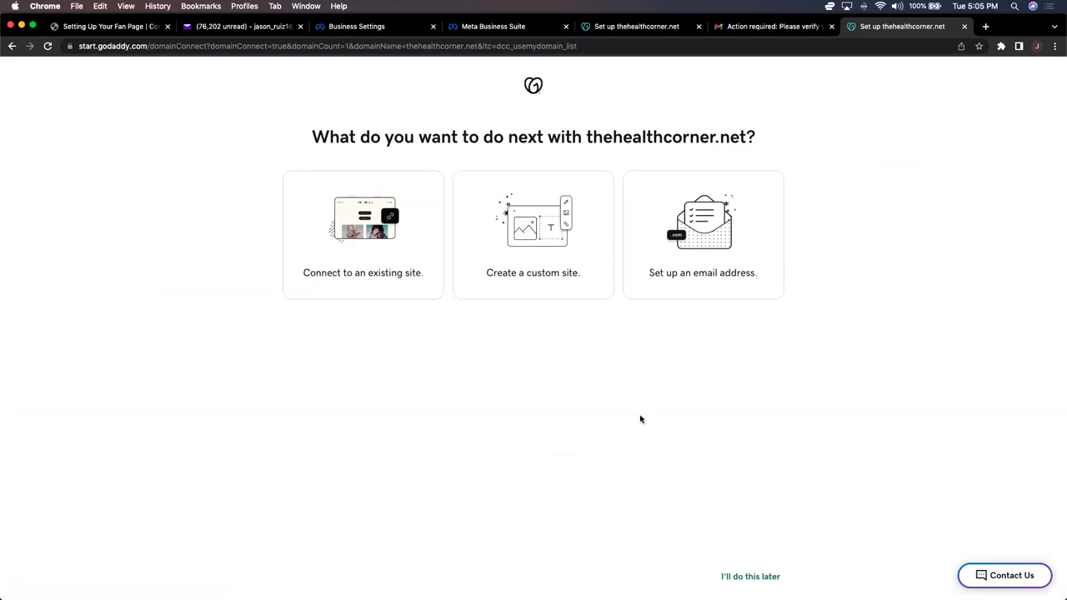
pyautogui.click(775, 577)
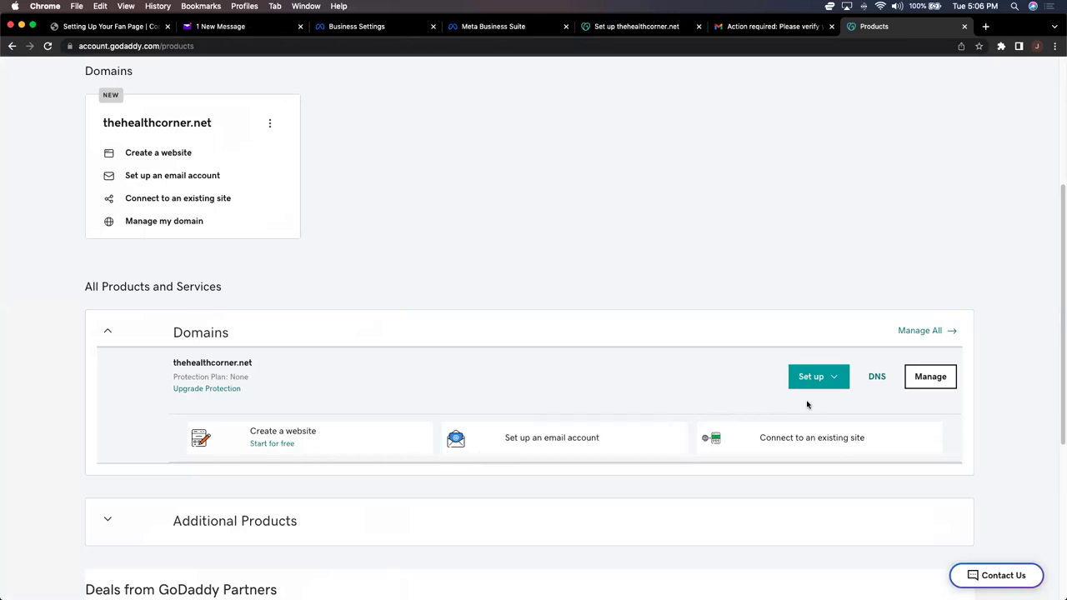
pyautogui.click(877, 376)
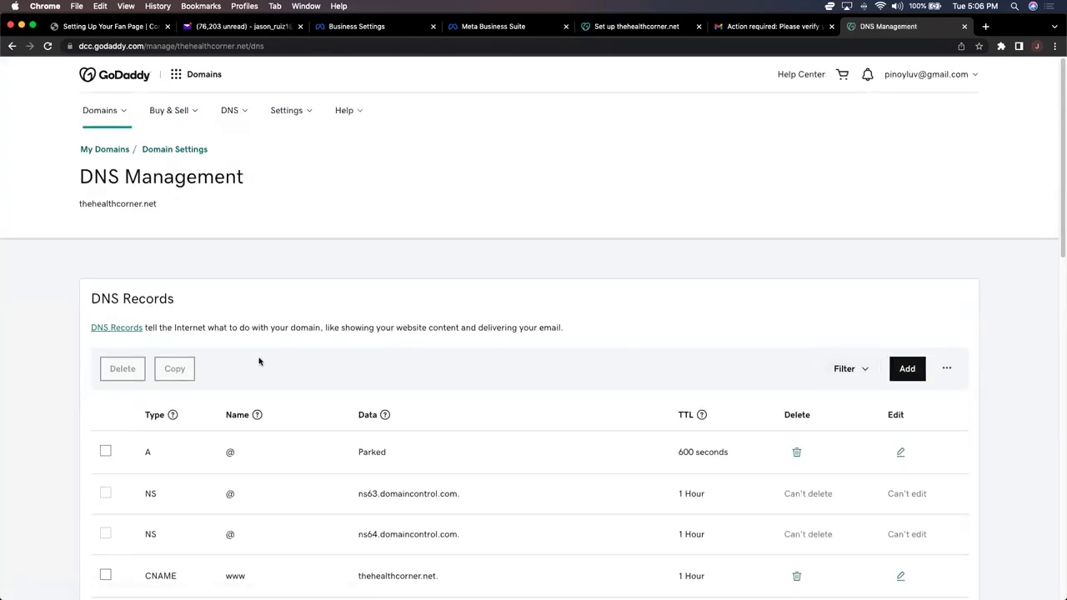
pyautogui.scroll(-3, 40, 368)
pyautogui.scroll(3, 40, 367)
pyautogui.click(506, 32)
pyautogui.click(396, 28)
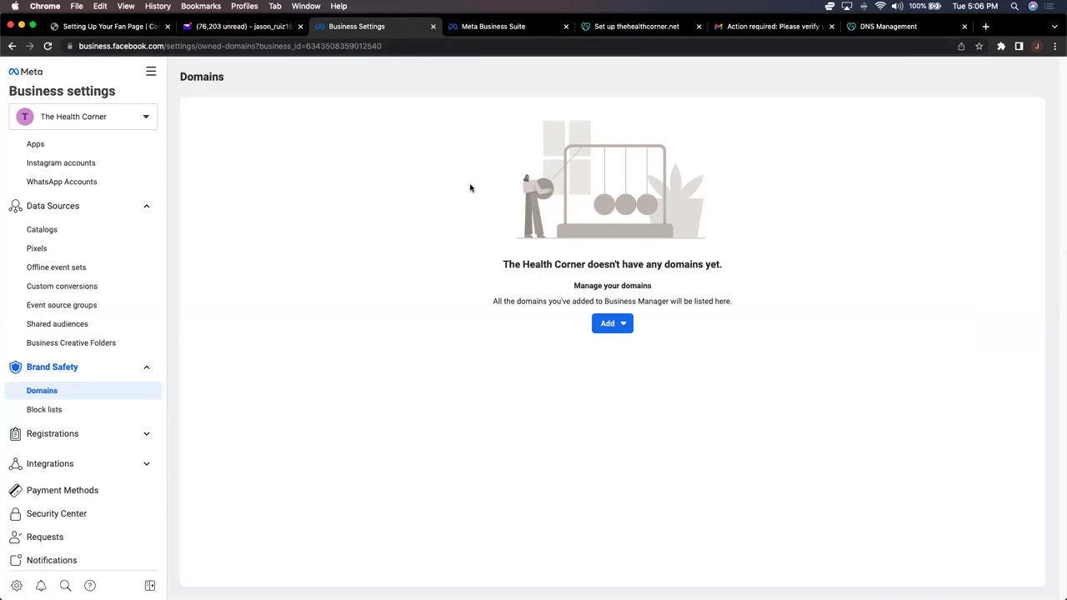
# Step: Create and add the domain thehealthcorner.net to the business
pyautogui.click(615, 324)
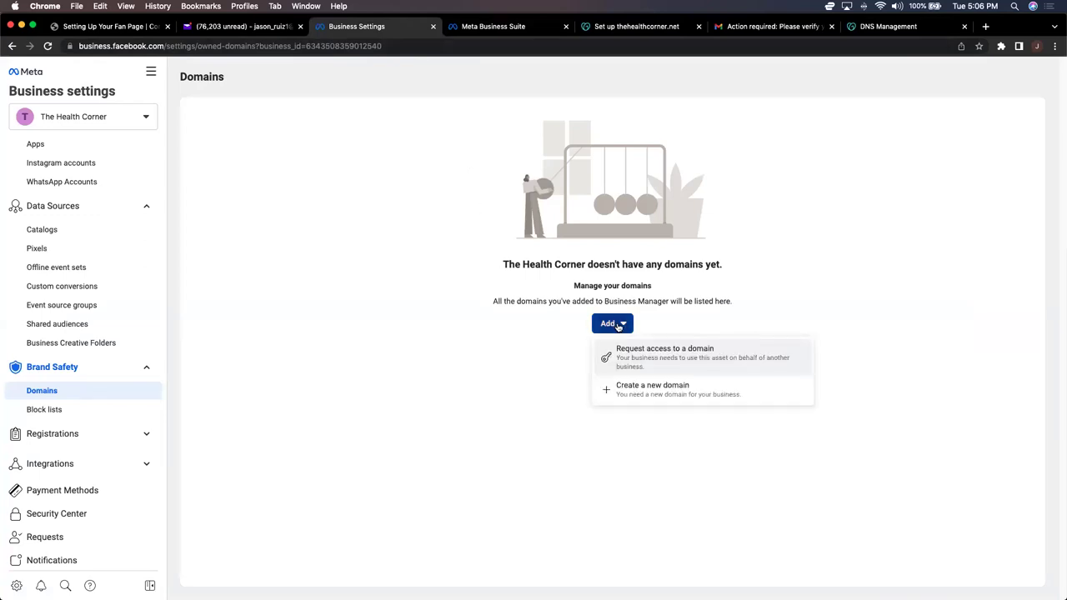
pyautogui.click(651, 388)
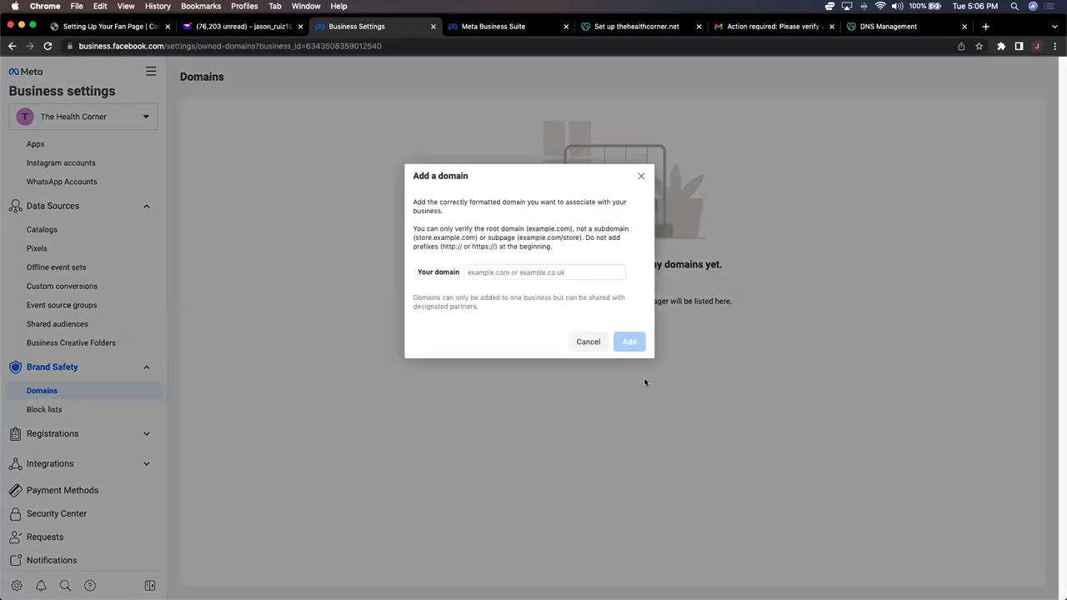
pyautogui.click(538, 273)
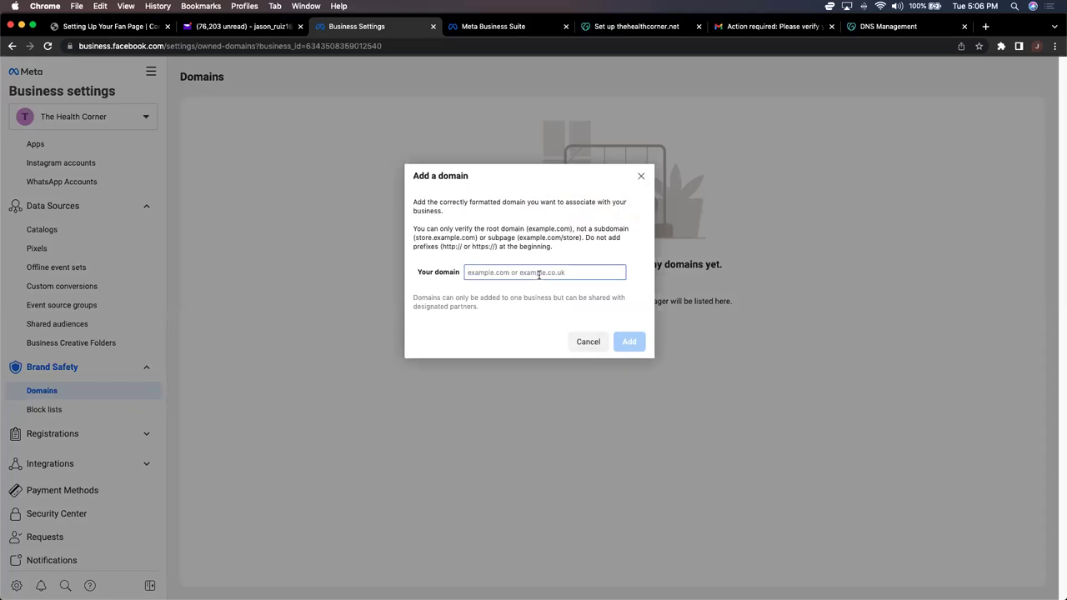
pyautogui.write('thehealth')
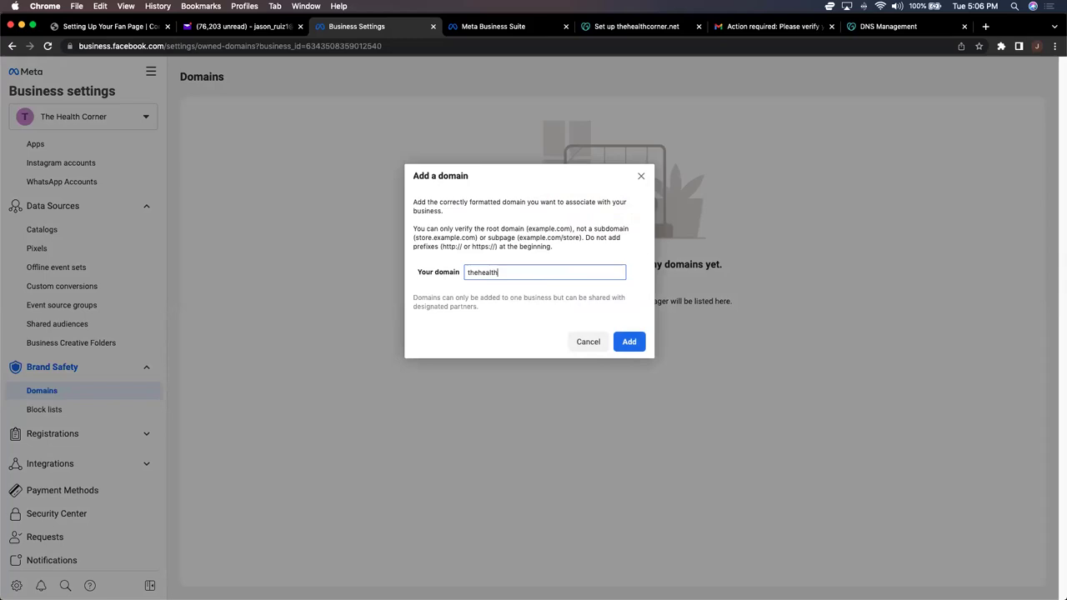
pyautogui.write('corner.net')
pyautogui.click(637, 344)
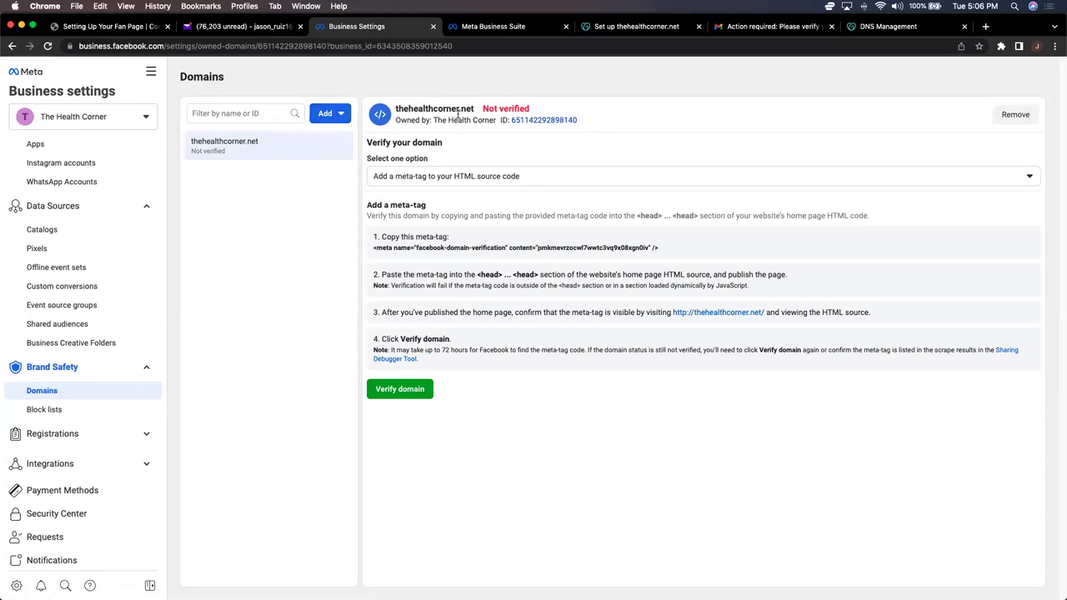
# Step: Choose DNS TXT record verification, copy the TXT value, and go back to GoDaddy DNS
pyautogui.click(421, 177)
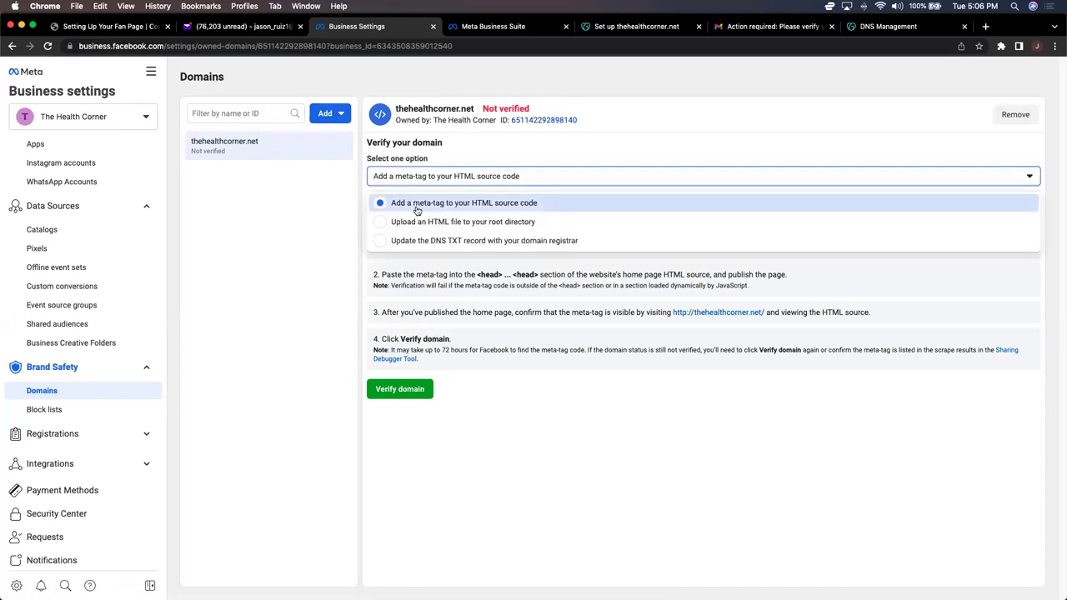
pyautogui.click(415, 241)
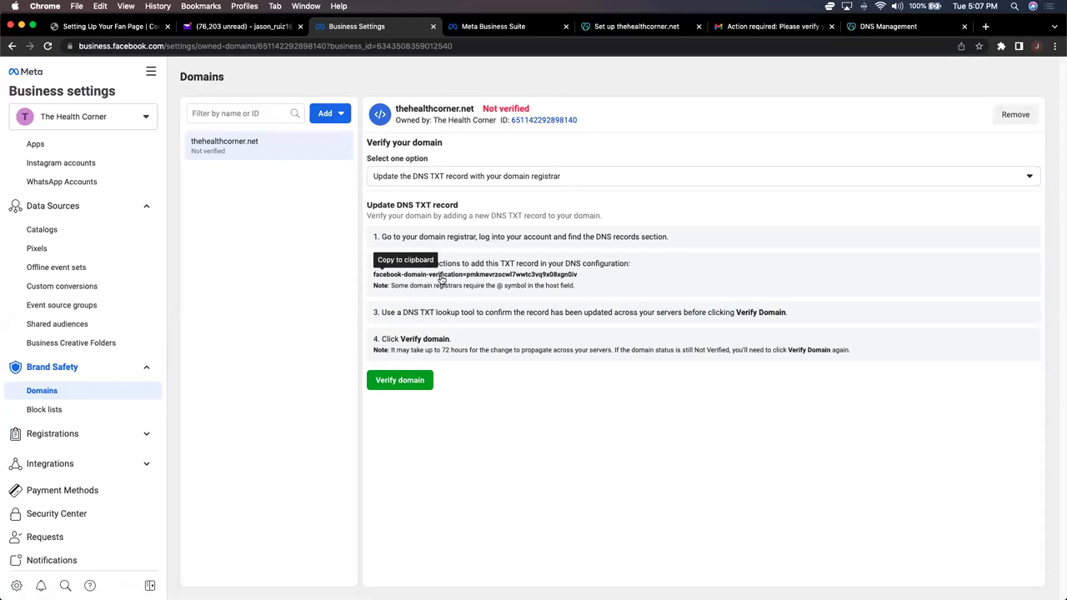
pyautogui.click(443, 278)
pyautogui.click(865, 34)
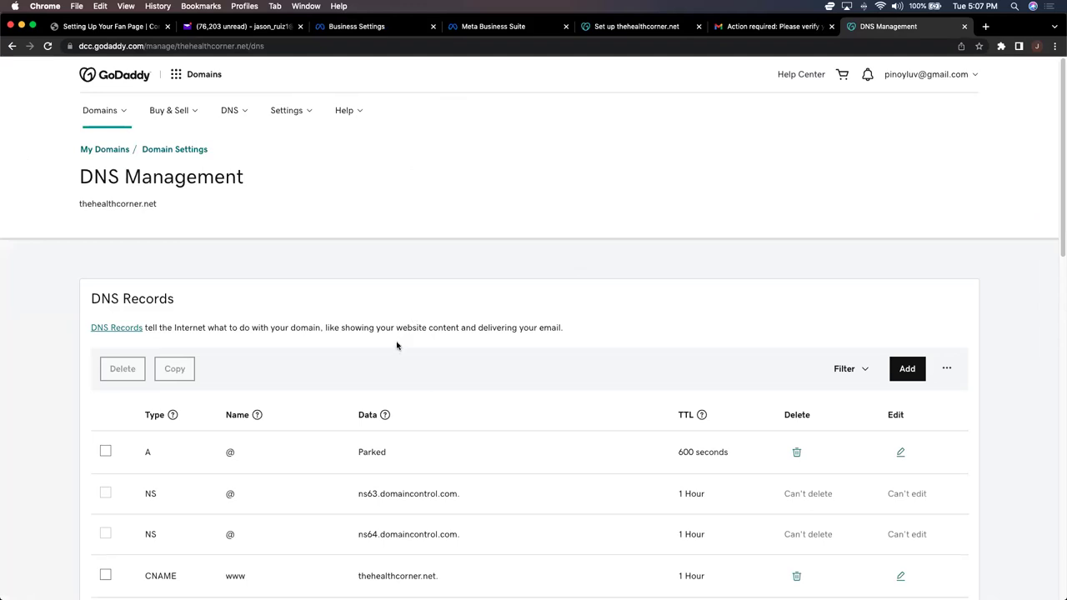
# Step: Start a new TXT DNS record with Name '@'
pyautogui.click(908, 370)
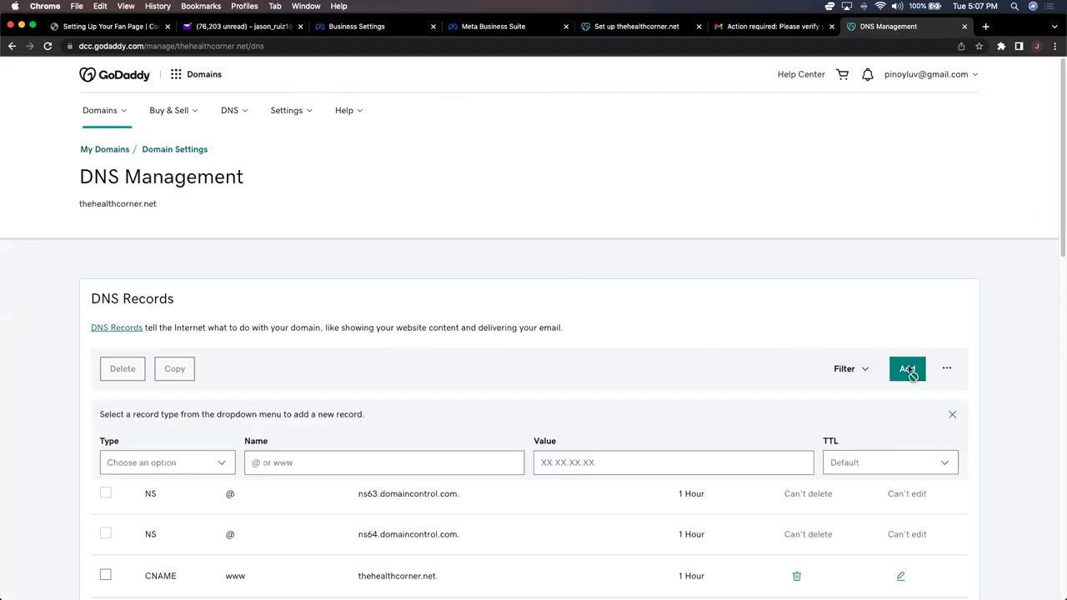
pyautogui.click(190, 468)
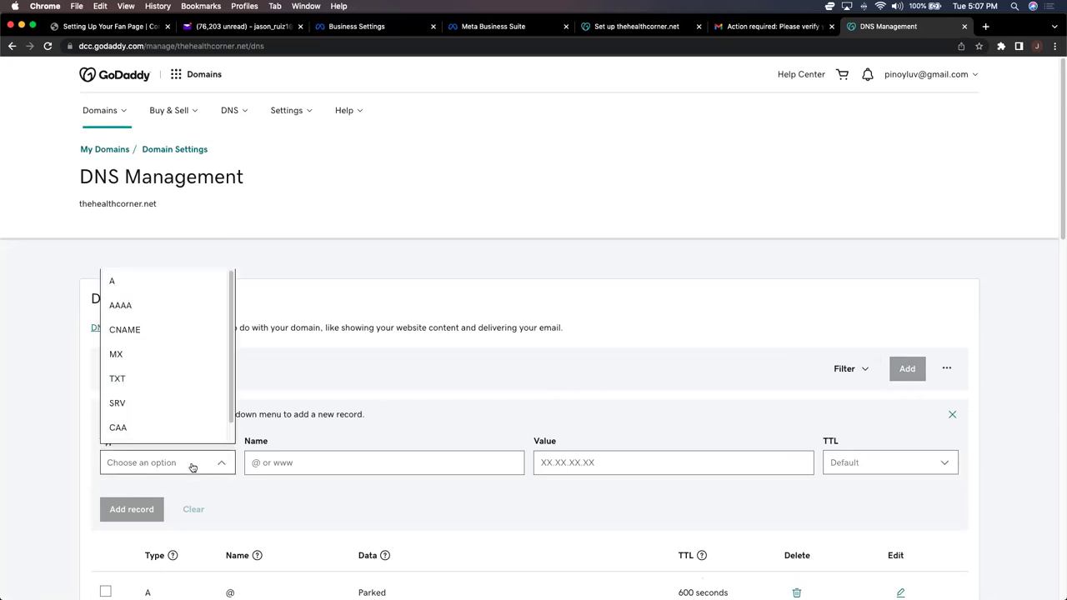
pyautogui.click(133, 383)
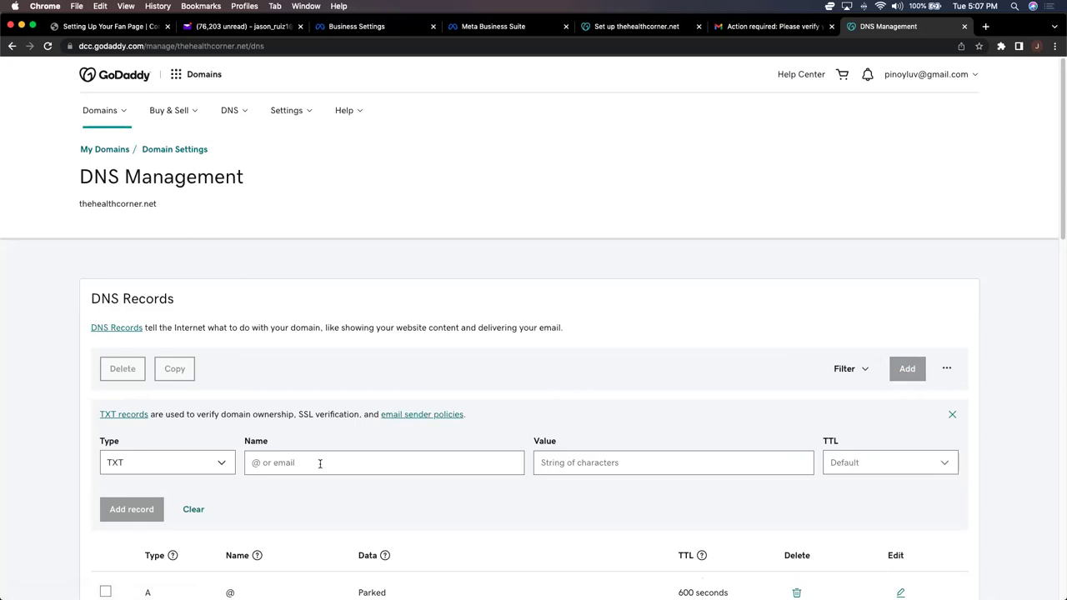
pyautogui.click(319, 464)
pyautogui.write('@')
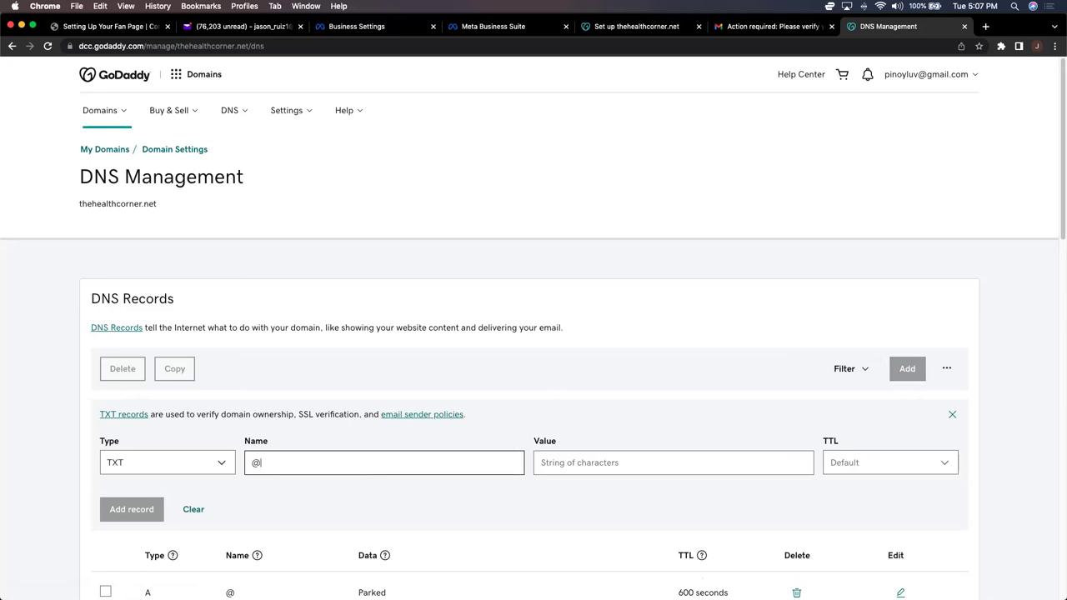
pyautogui.press('super+v')
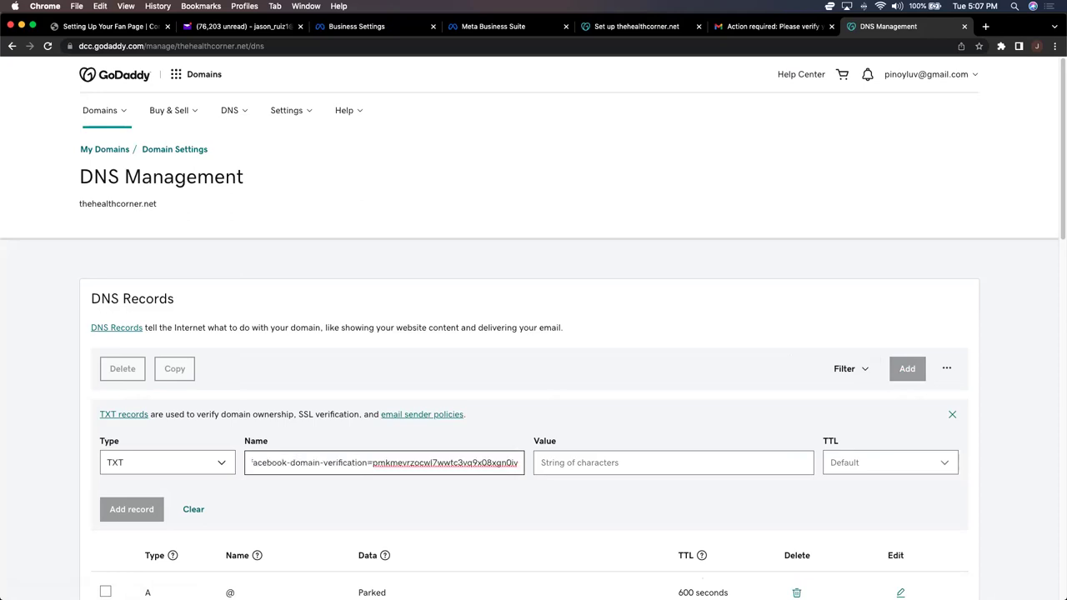
pyautogui.tripleClick(368, 466)
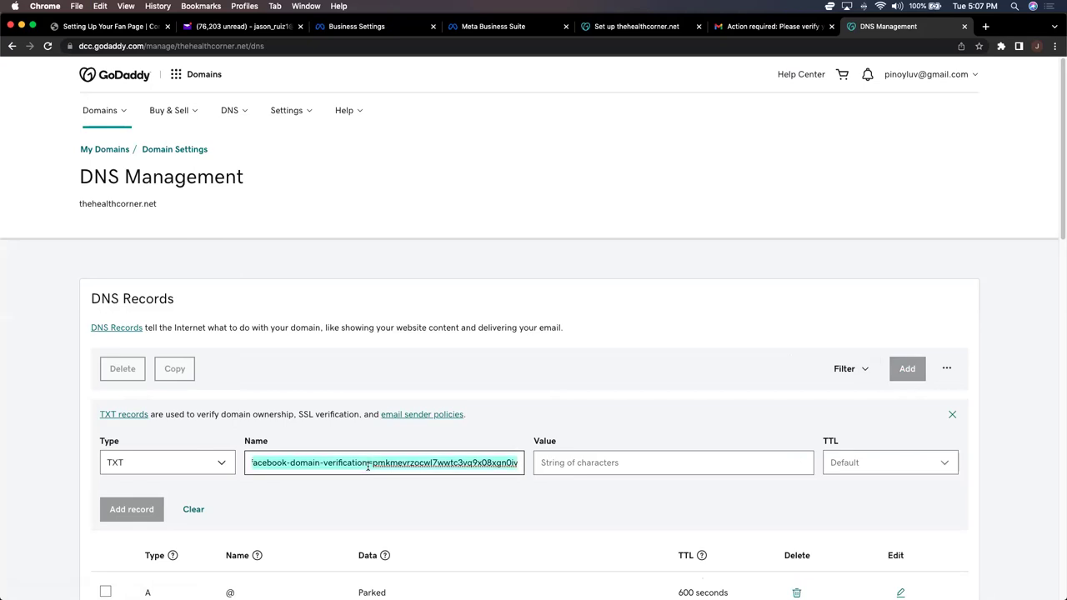
pyautogui.write('@')
# Step: Paste the Facebook verification string as the value, save the record, and close DNS management
pyautogui.click(584, 463)
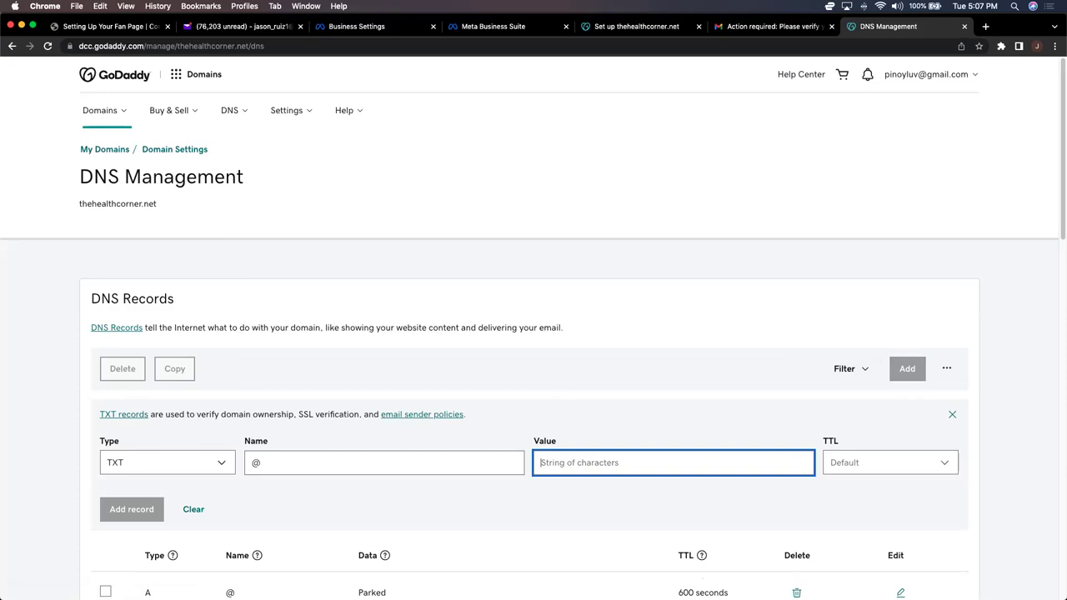
pyautogui.press('super+v')
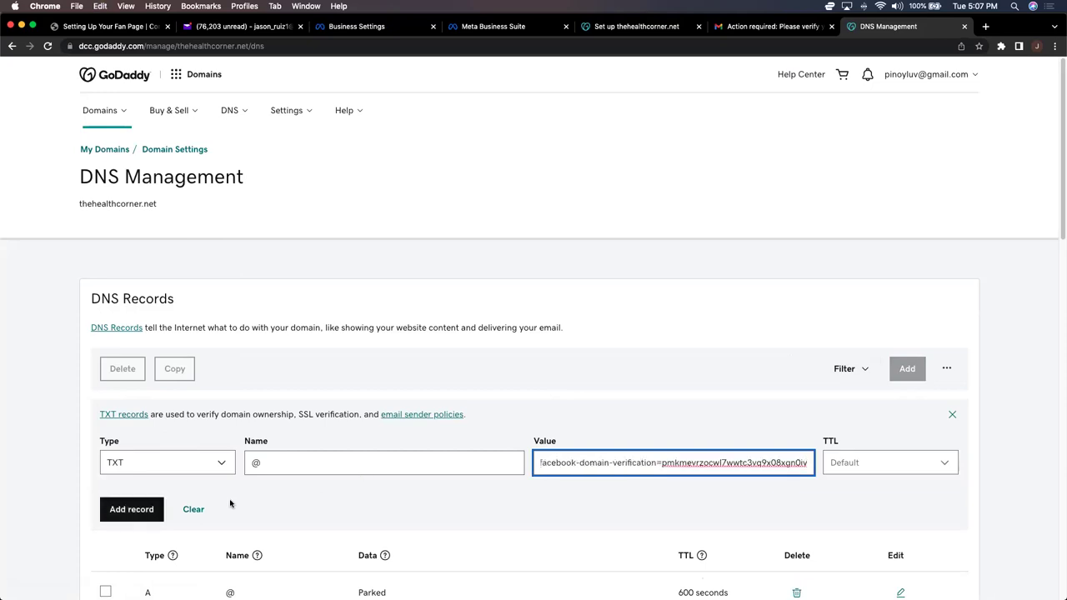
pyautogui.click(131, 510)
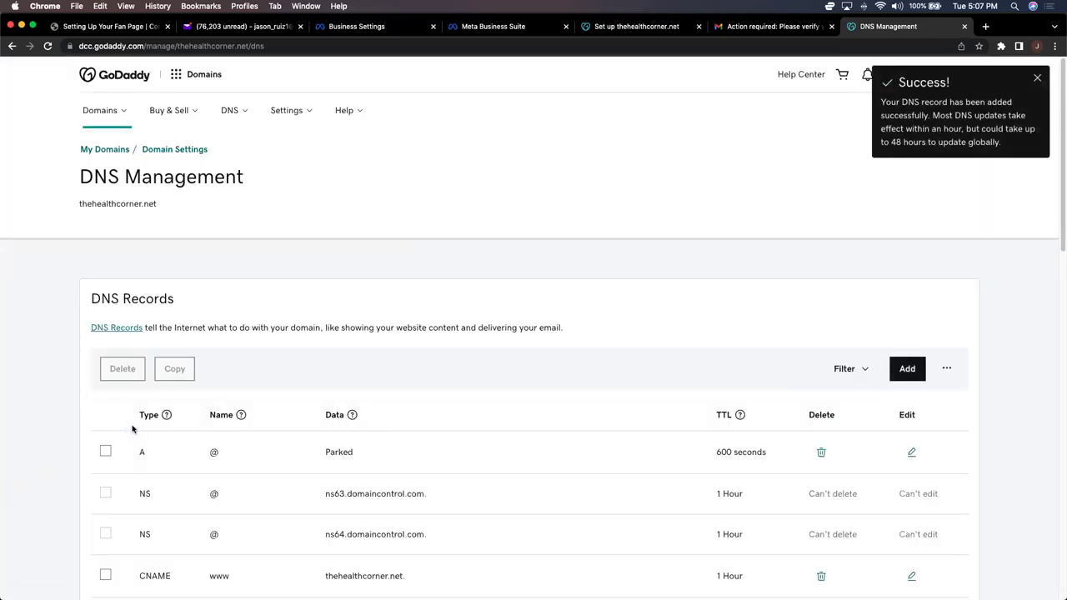
pyautogui.click(965, 27)
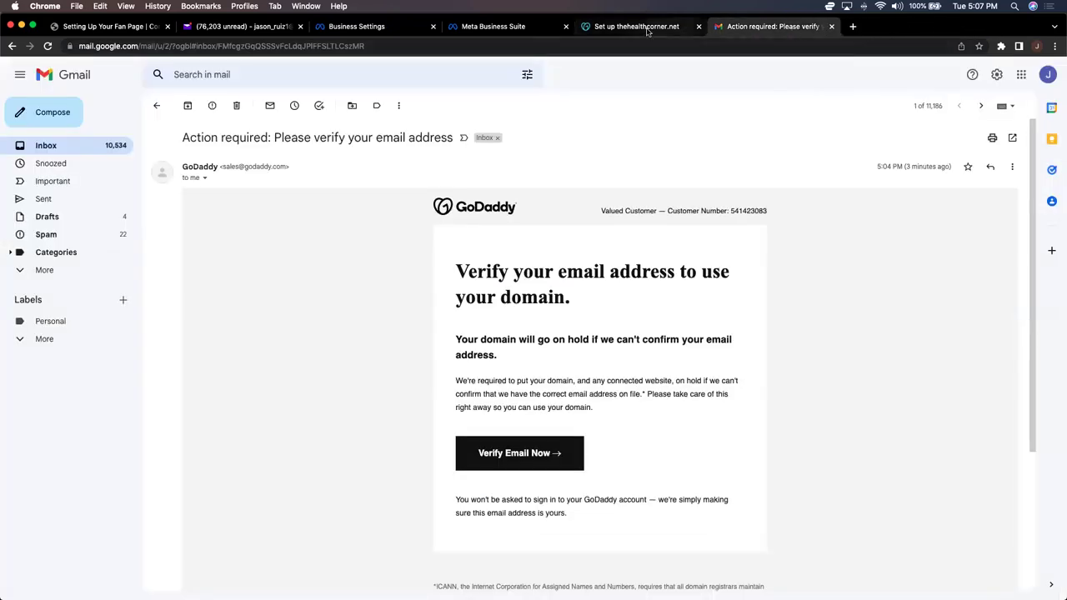
# Step: Verify thehealthcorner.net on the Business Settings Domains page so its status reads Verified
pyautogui.click(517, 28)
pyautogui.click(390, 29)
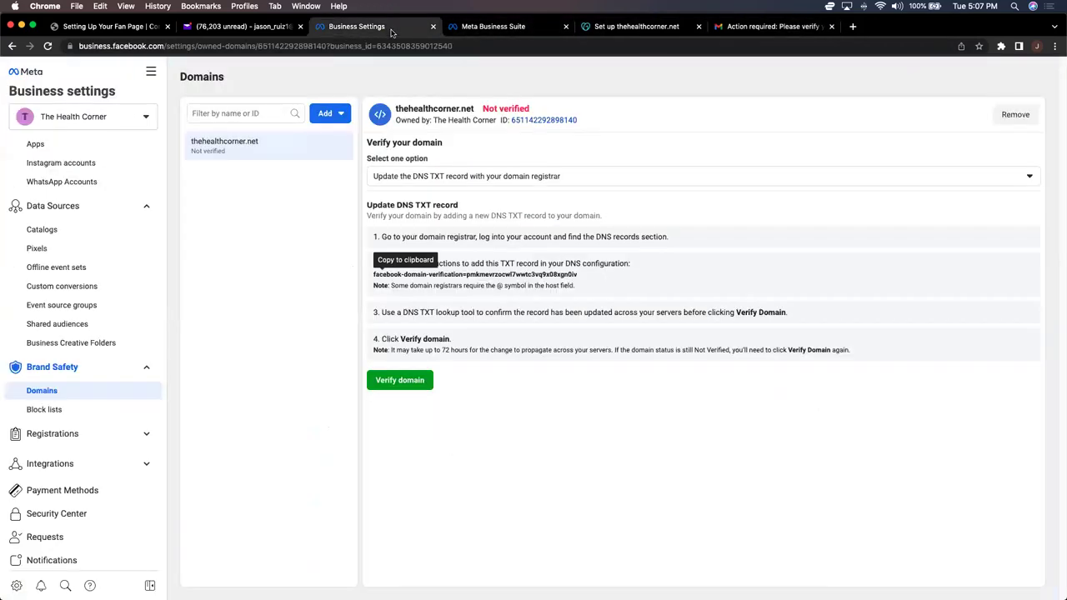
pyautogui.click(566, 28)
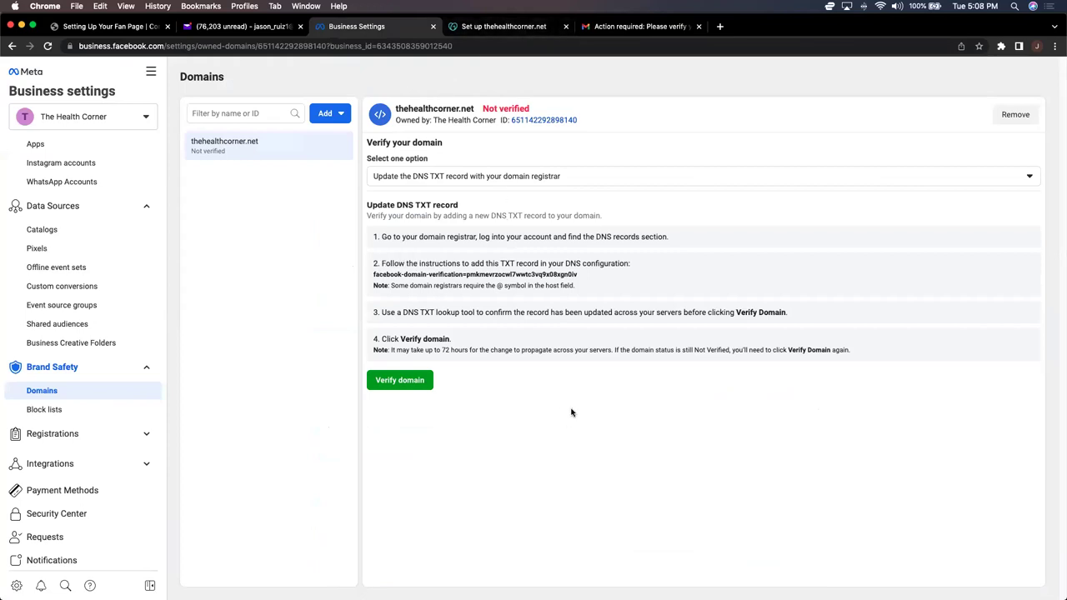
pyautogui.click(402, 381)
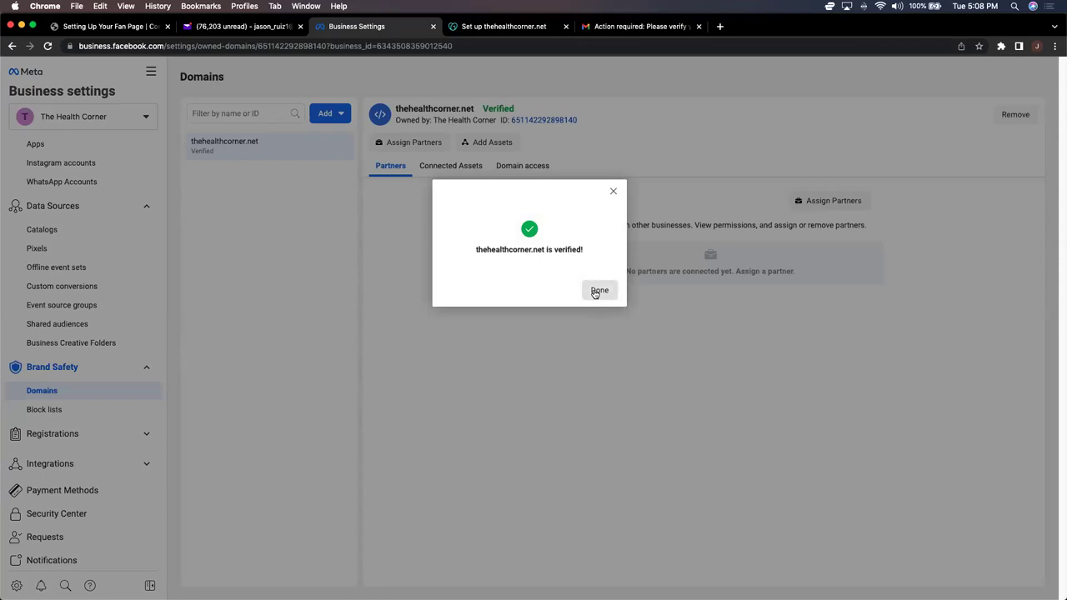
pyautogui.click(597, 291)
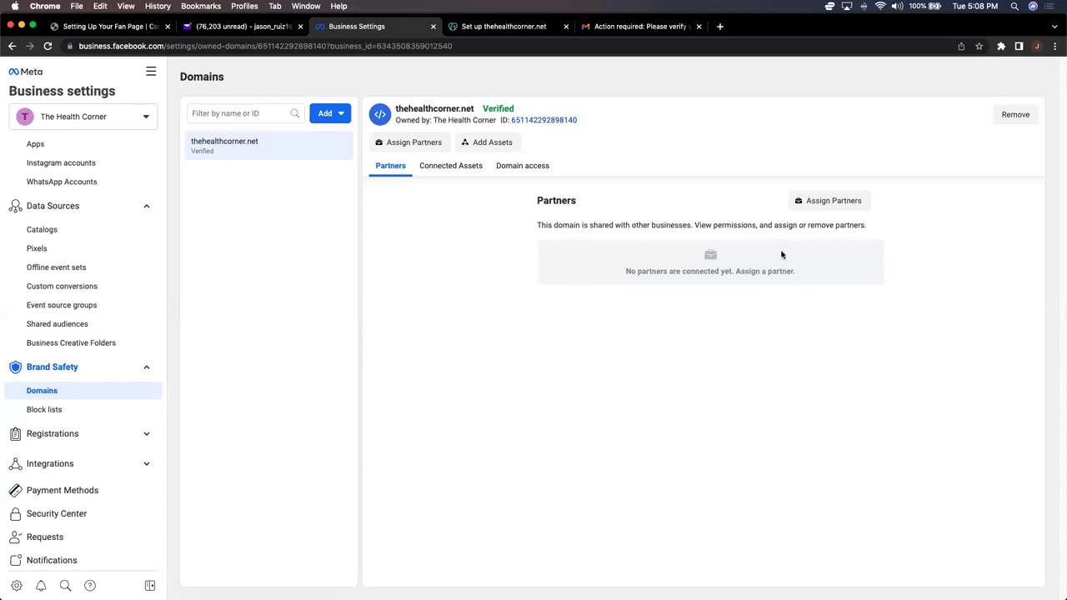
# Step: Add The Health Corner page as a connected asset of thehealthcorner.net
pyautogui.click(493, 143)
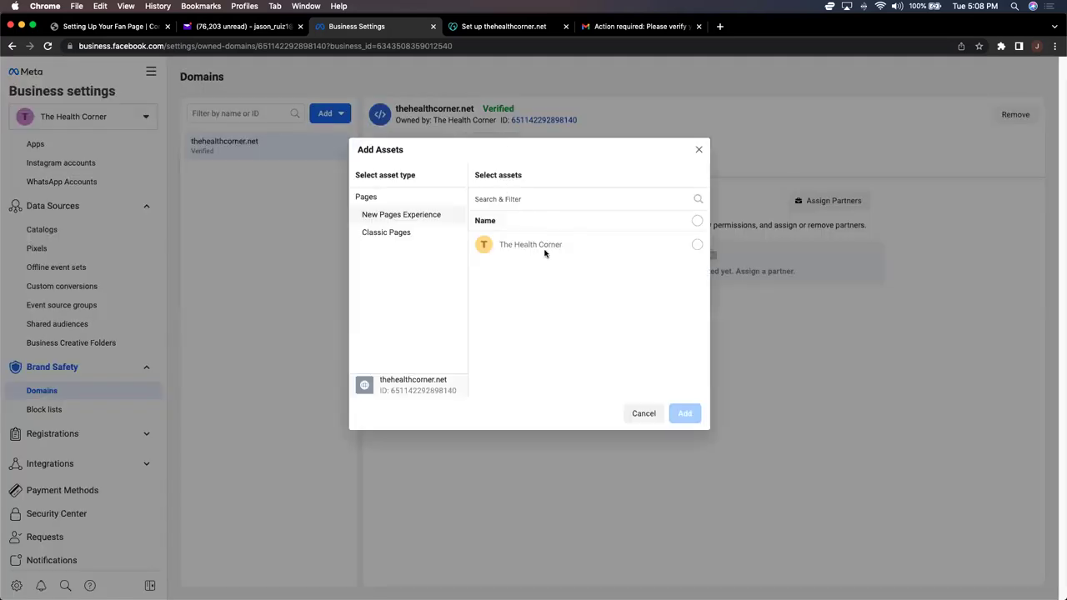
pyautogui.click(696, 245)
pyautogui.click(686, 415)
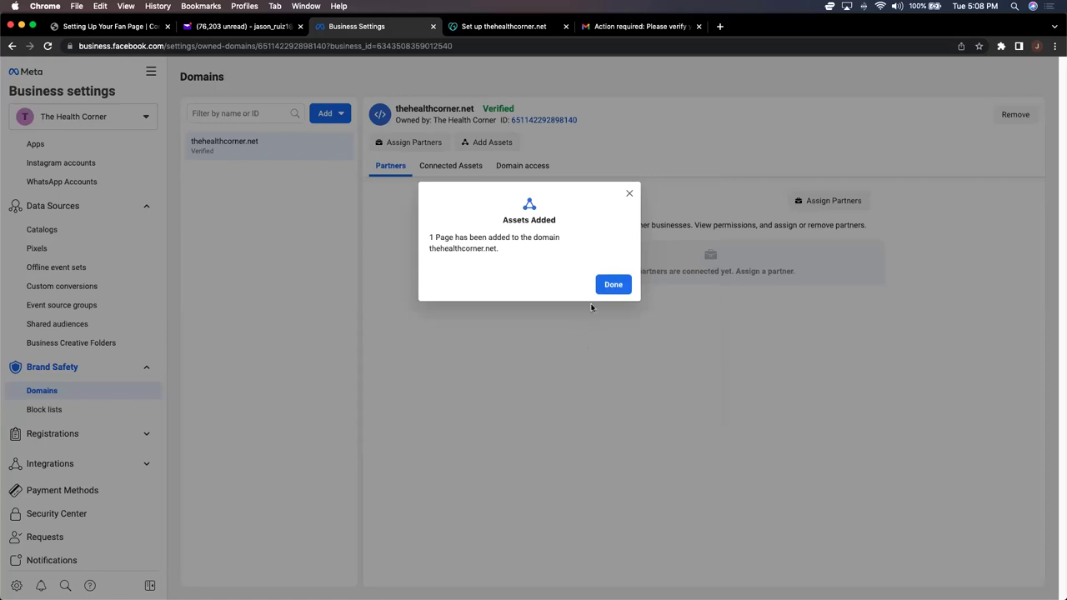
pyautogui.click(613, 285)
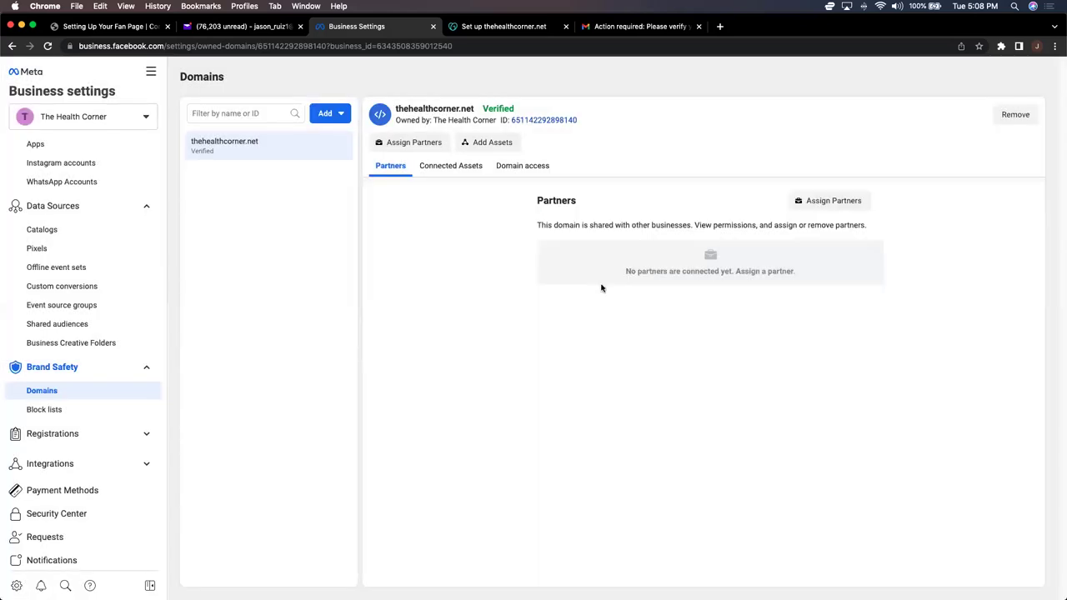
# Step: Check the domain's asset picker for any Classic Pages to connect
pyautogui.click(479, 142)
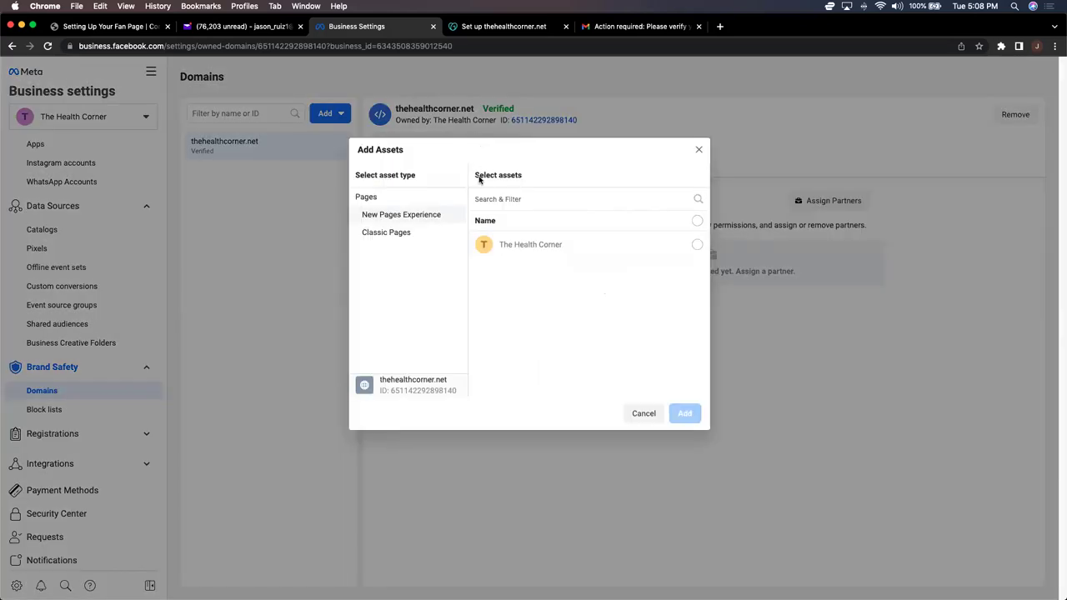
pyautogui.click(413, 236)
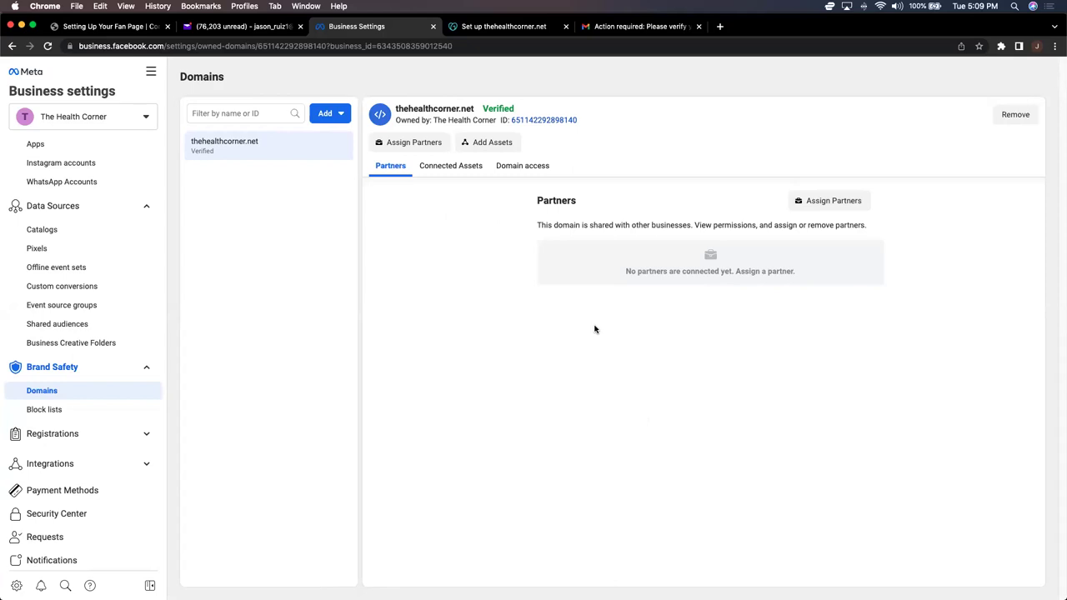
pyautogui.scroll(-3, 119, 345)
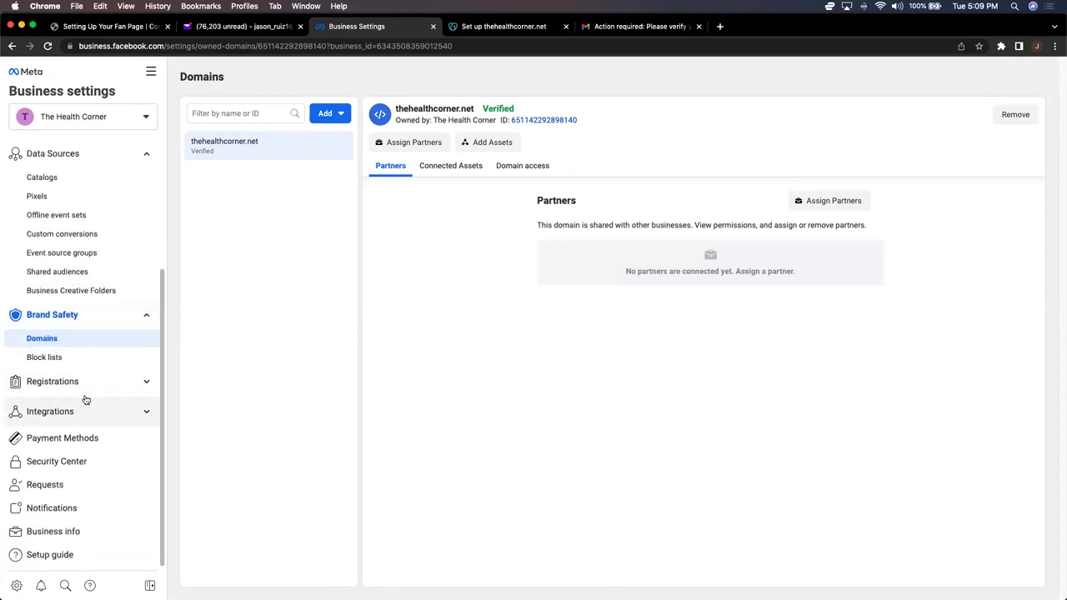
# Step: Set The Health Corner as the Primary Page in Business info and save
pyautogui.click(65, 535)
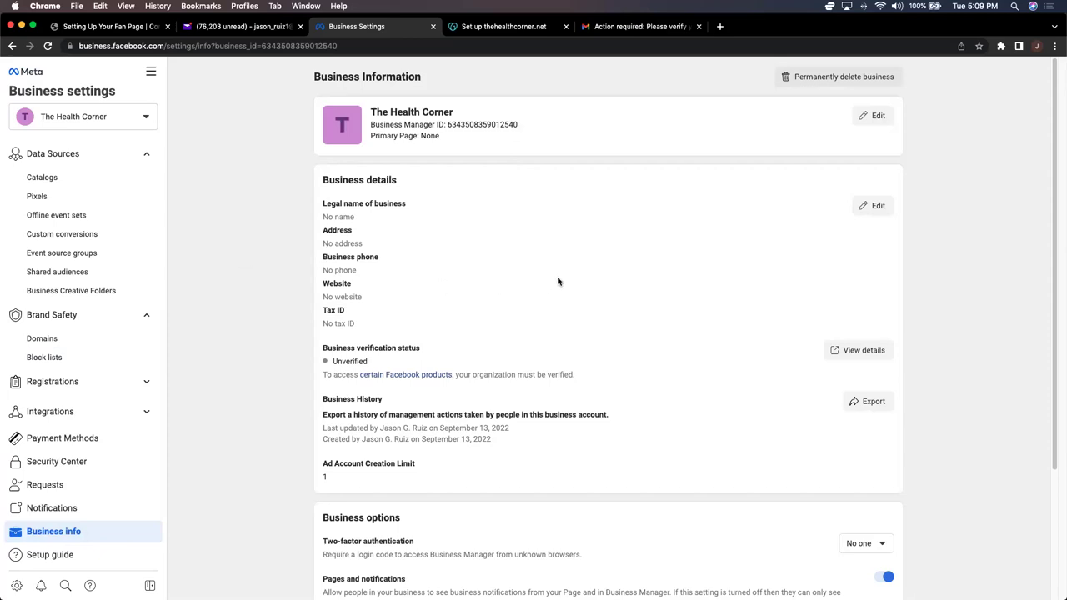
pyautogui.click(861, 118)
pyautogui.click(510, 162)
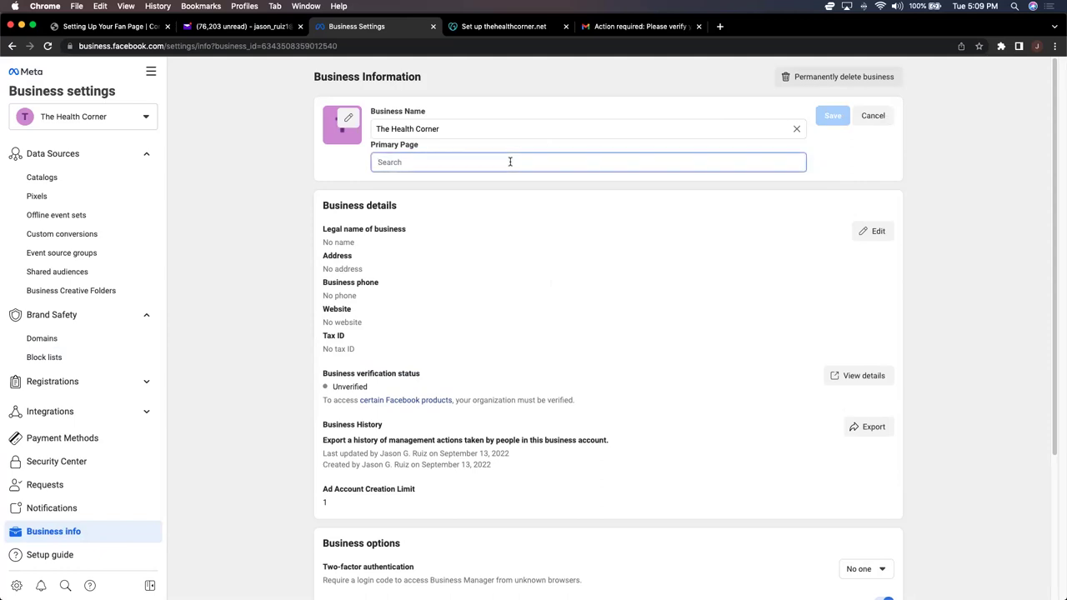
pyautogui.write('th')
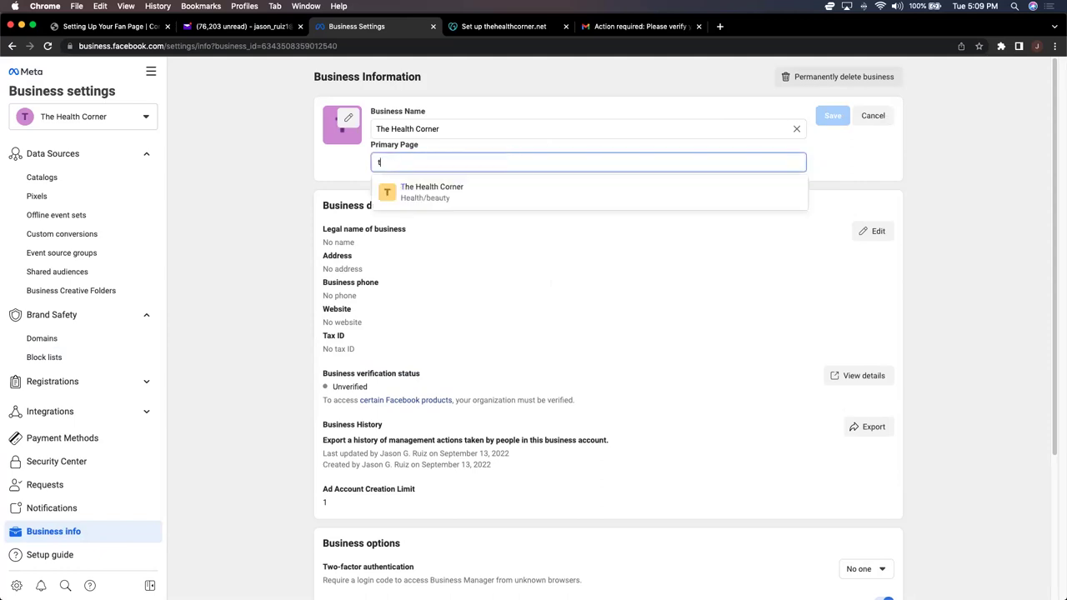
pyautogui.click(484, 194)
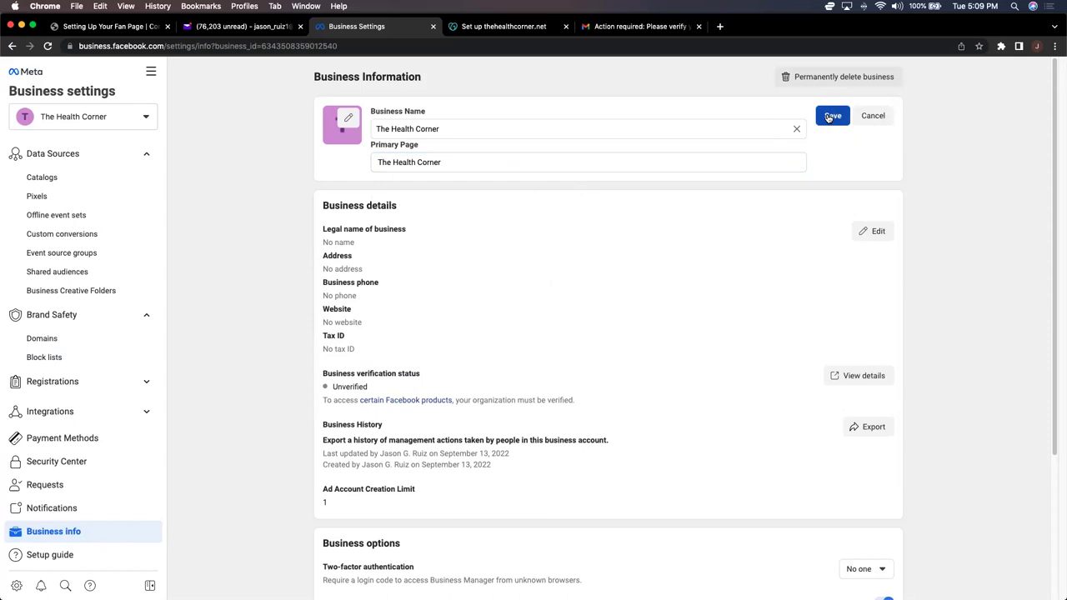
pyautogui.click(829, 117)
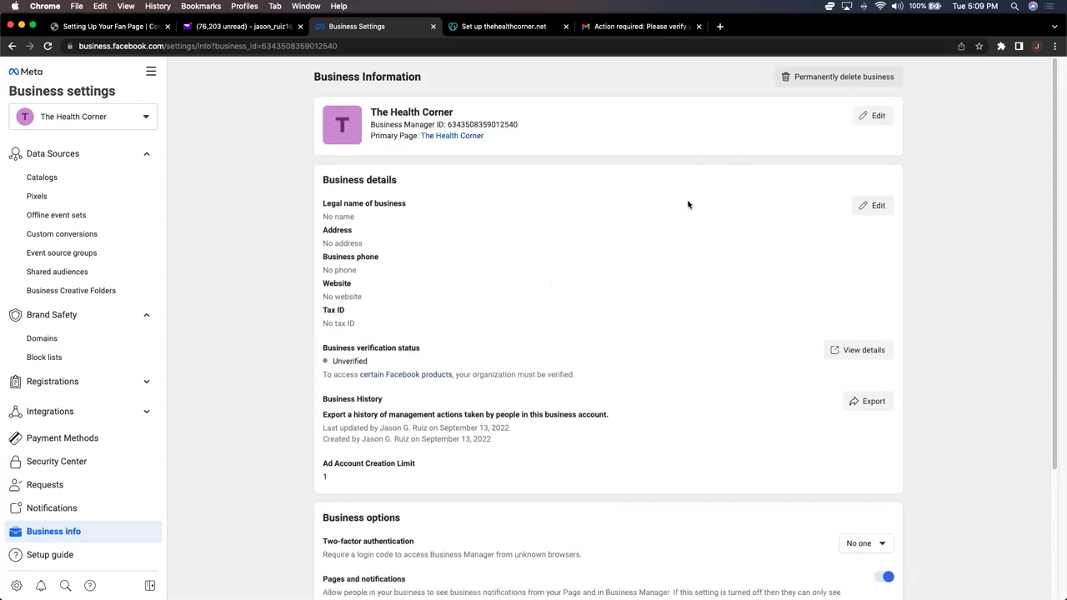
# Step: Enter legal name 'The Health Corner', autofill the address, choose country United States, and save
pyautogui.click(878, 205)
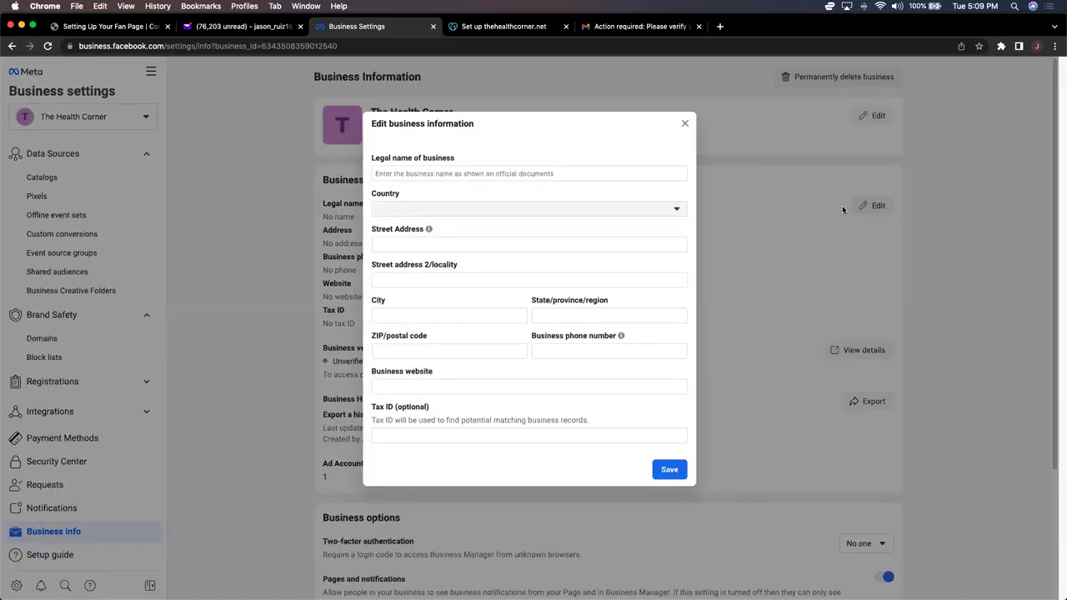
pyautogui.click(447, 173)
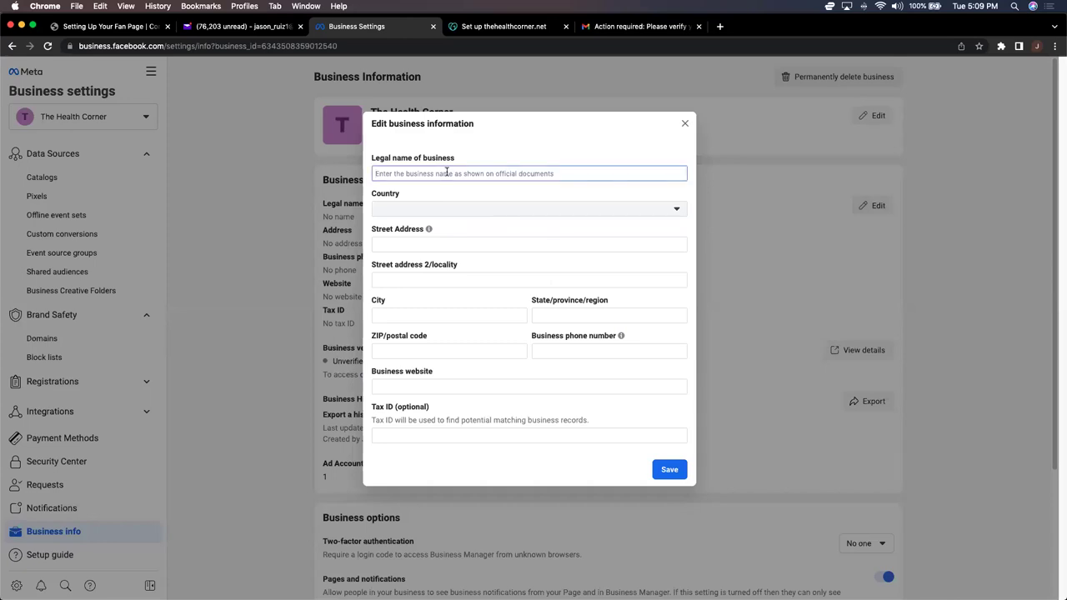
pyautogui.write('The He')
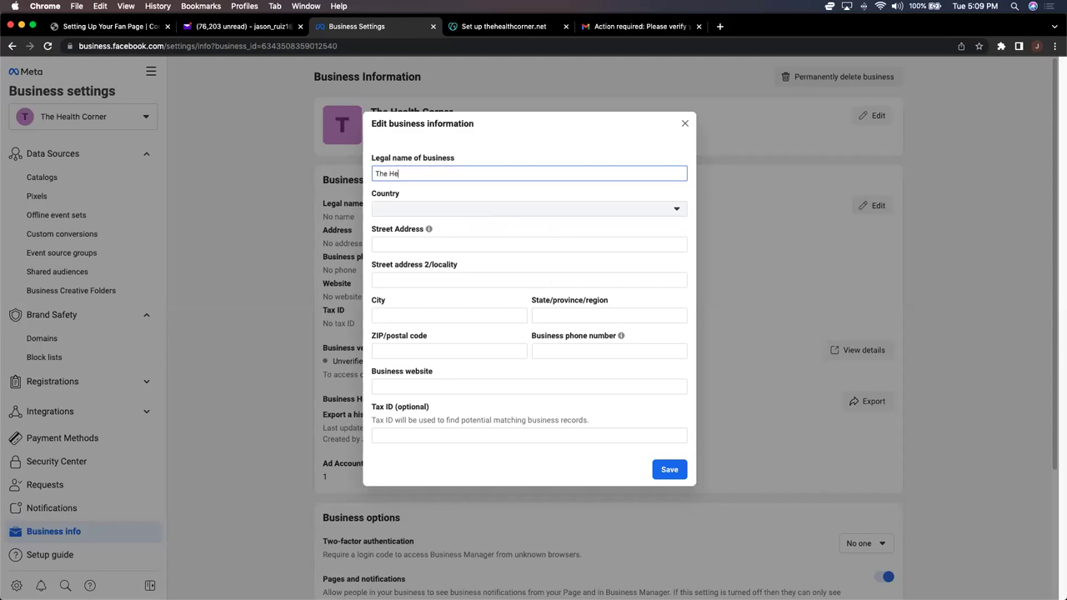
pyautogui.write('alth Corner')
pyautogui.click(400, 245)
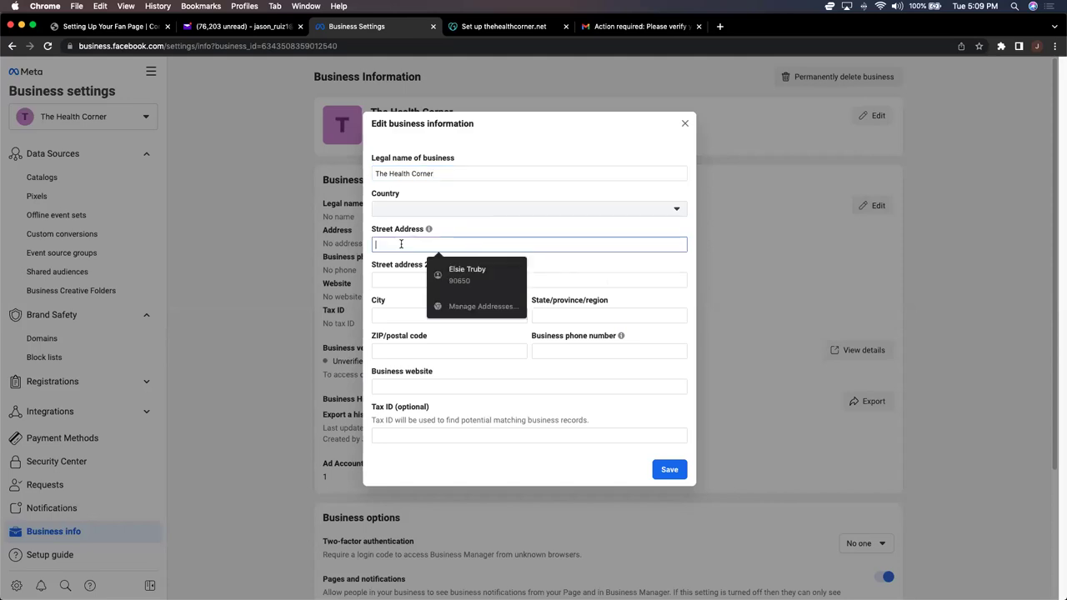
pyautogui.click(467, 273)
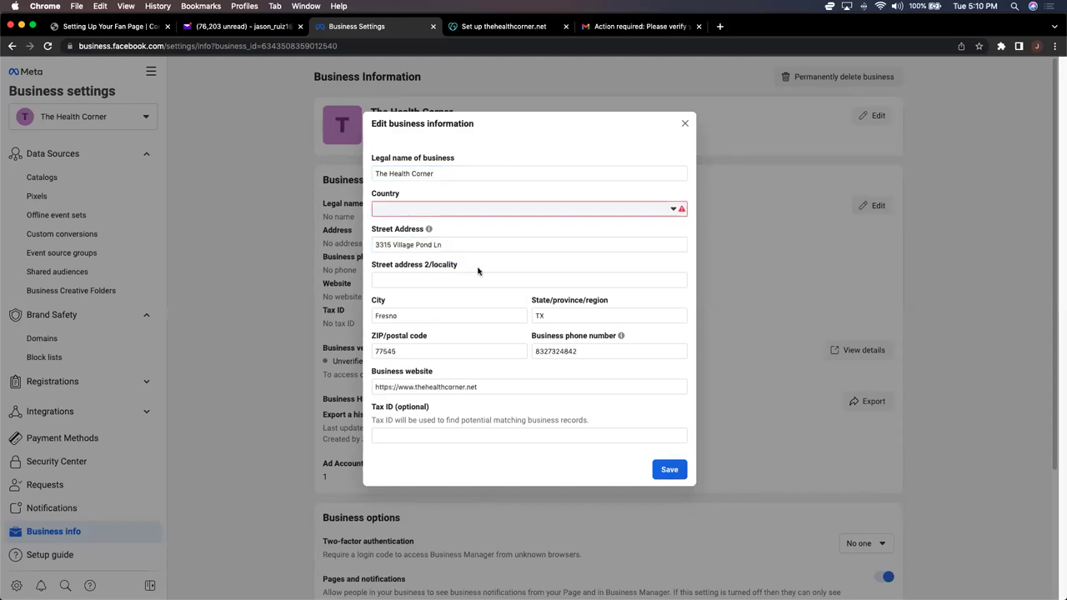
pyautogui.click(673, 210)
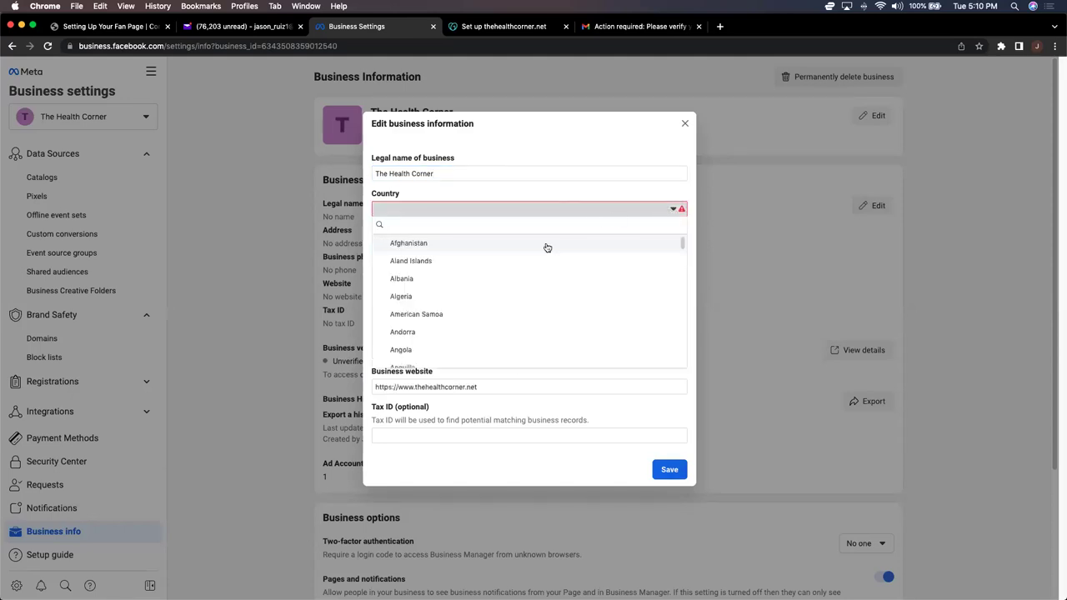
pyautogui.write('un')
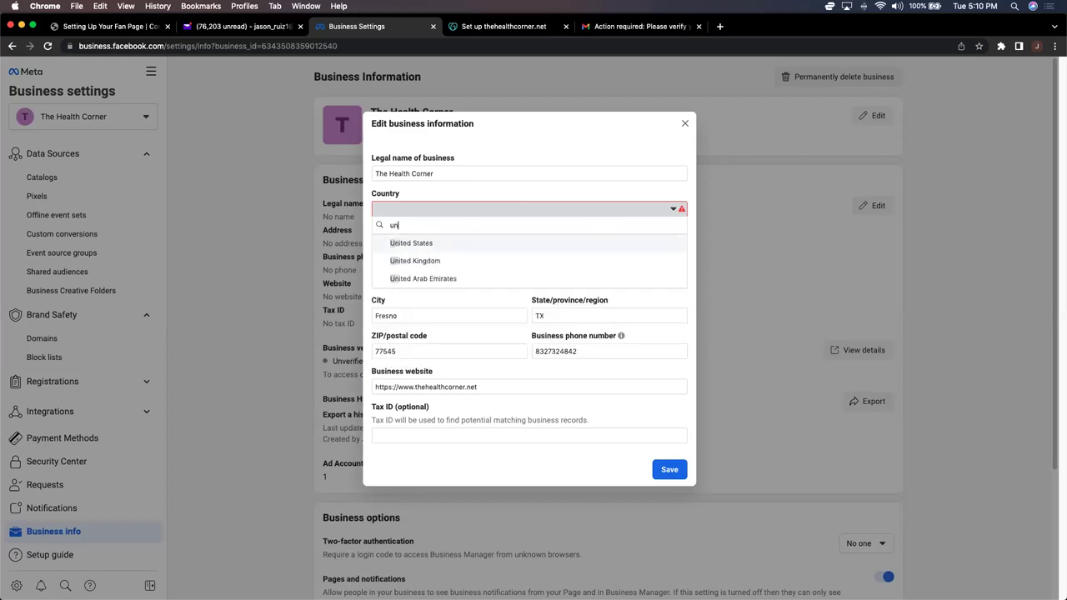
pyautogui.click(445, 246)
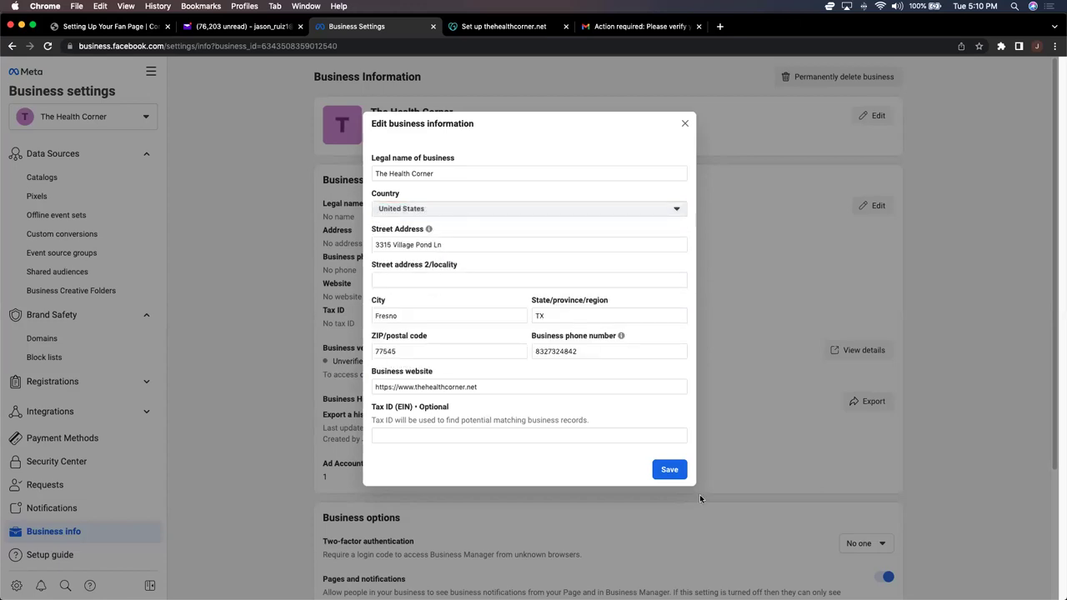
pyautogui.click(669, 470)
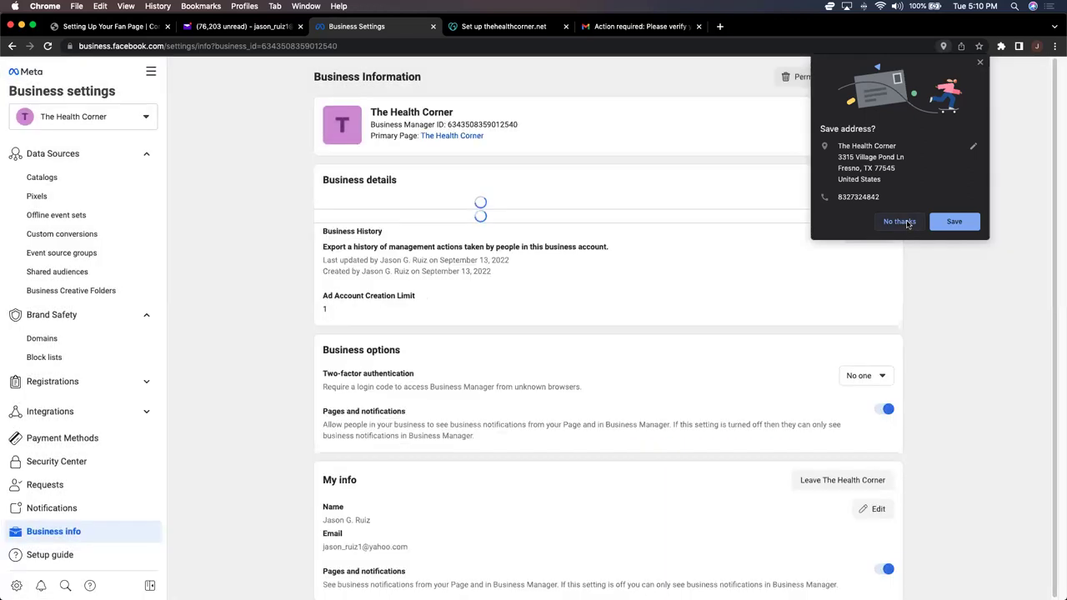
pyautogui.click(901, 221)
# Step: Set two-factor authentication to Everyone under Business options, then bring up All tools
pyautogui.scroll(-4, 650, 279)
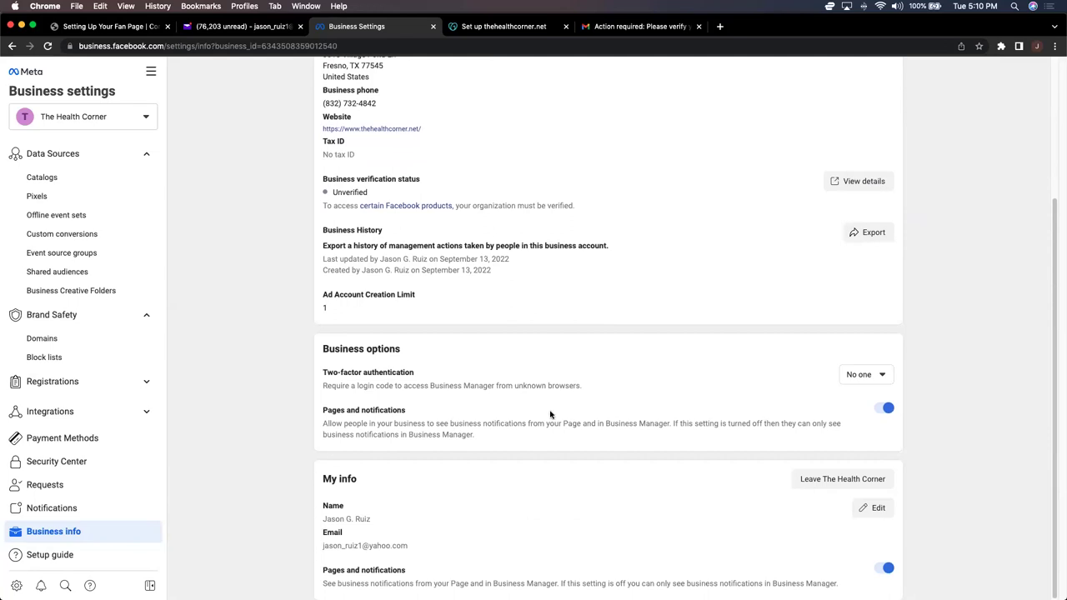
pyautogui.click(882, 376)
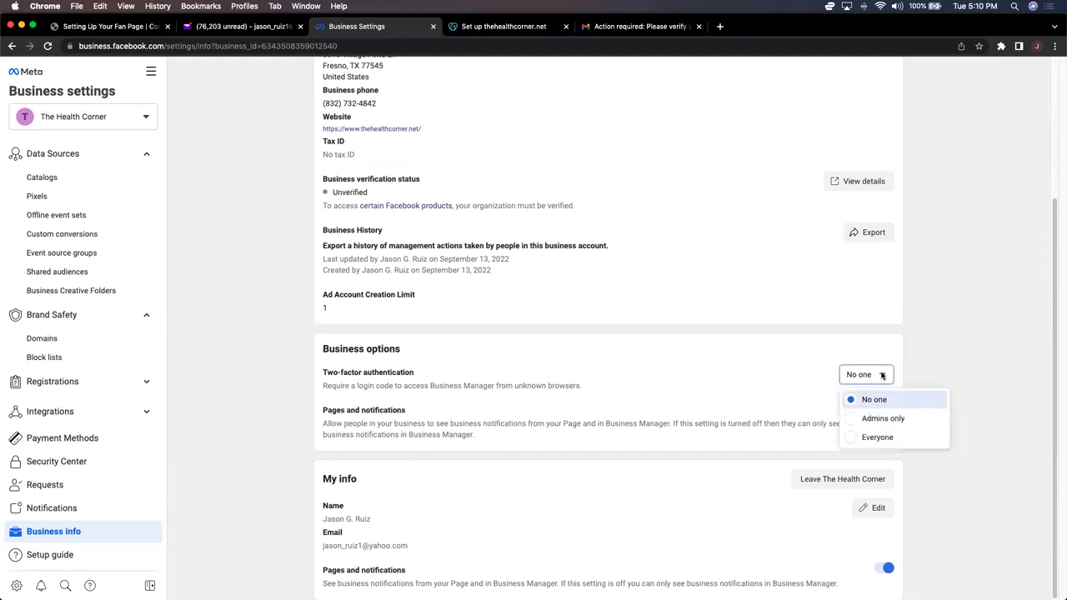
pyautogui.click(877, 438)
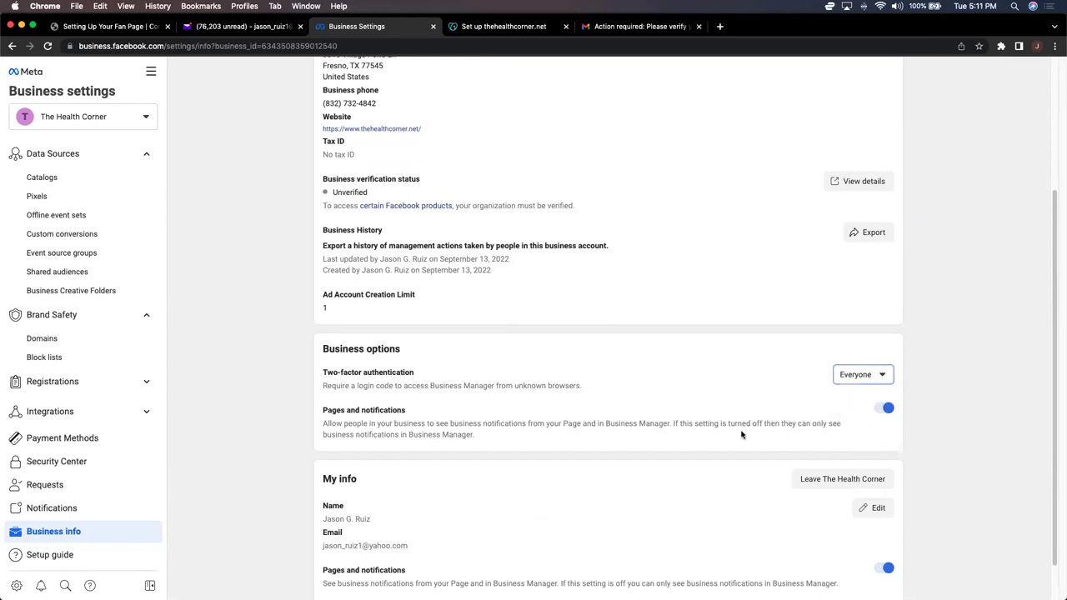
pyautogui.scroll(-2, 741, 434)
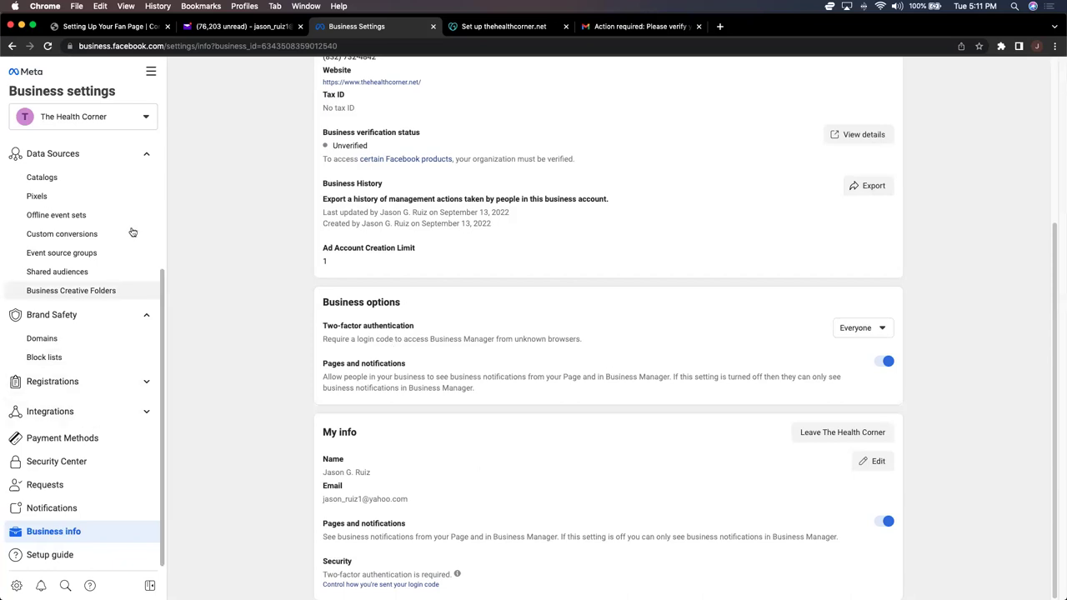
pyautogui.click(151, 73)
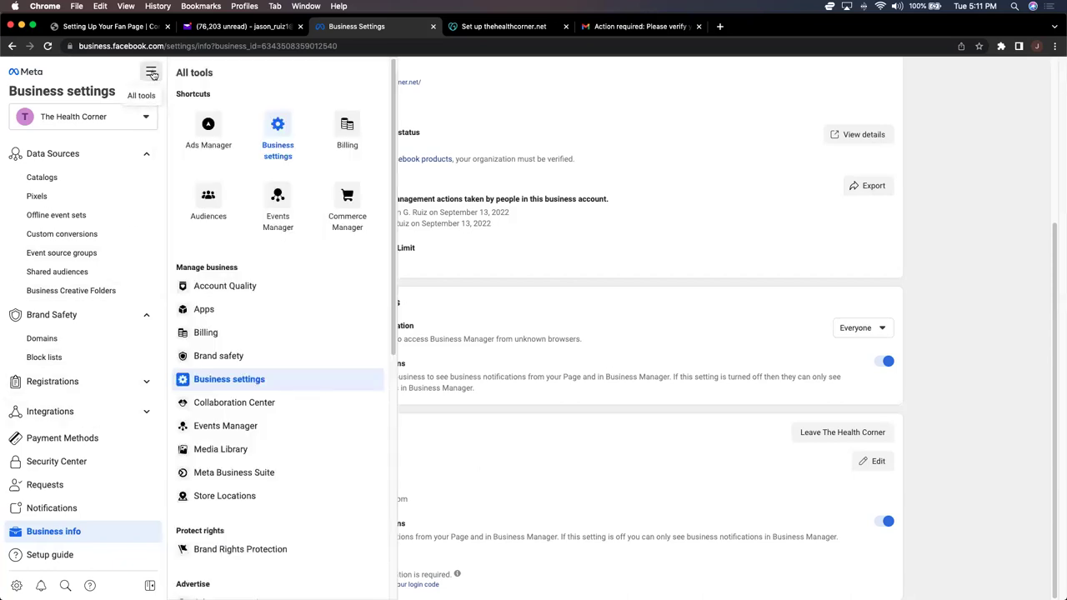
# Step: Open Ads Manager, answer No to the political-issues question, and switch to the personal ad account
pyautogui.click(199, 124)
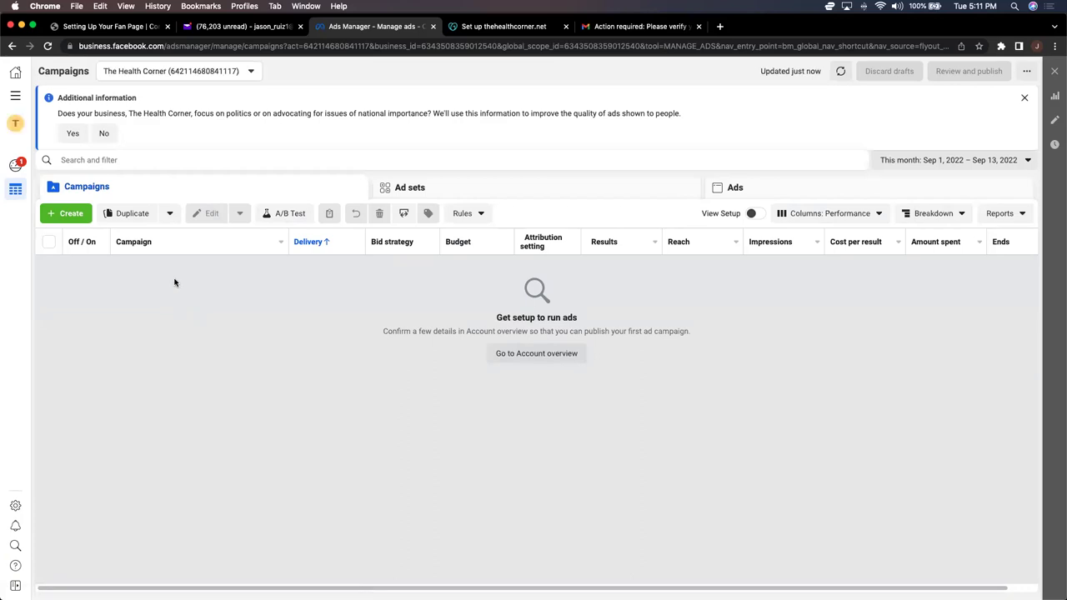
pyautogui.click(102, 133)
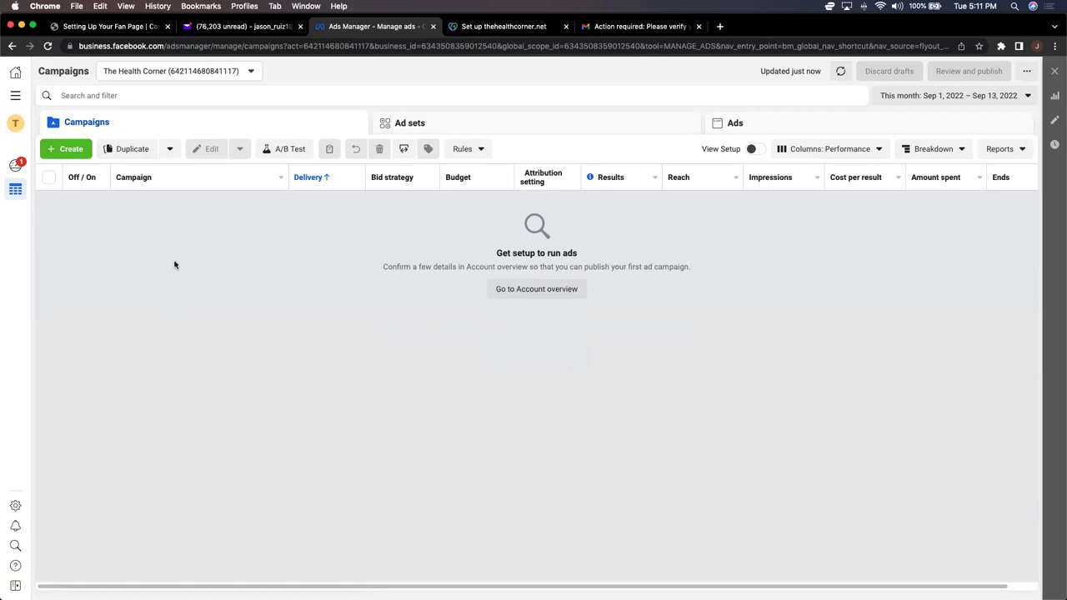
pyautogui.click(250, 72)
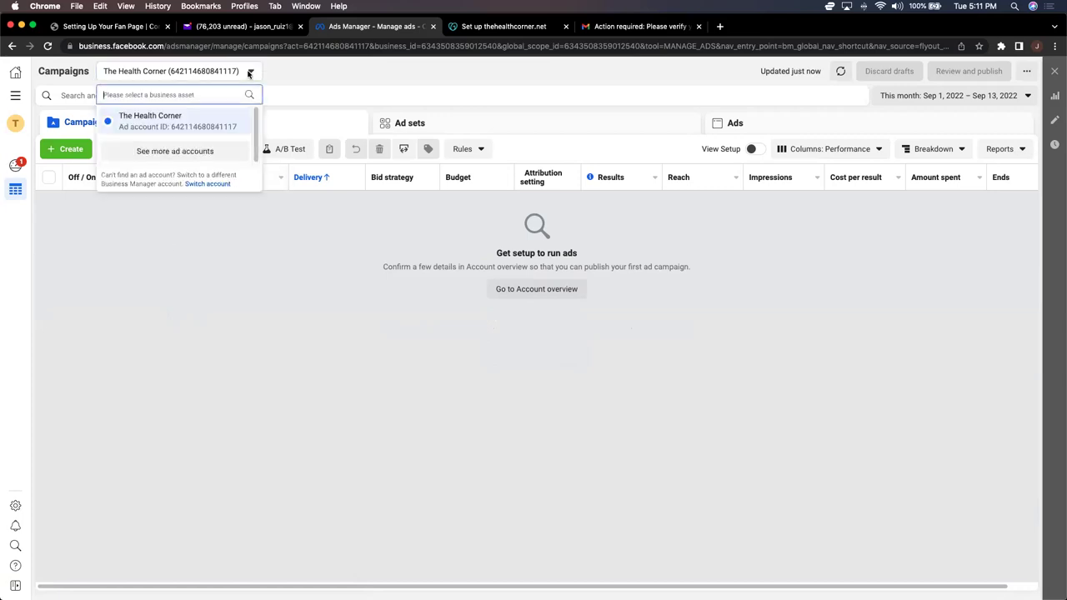
pyautogui.click(200, 151)
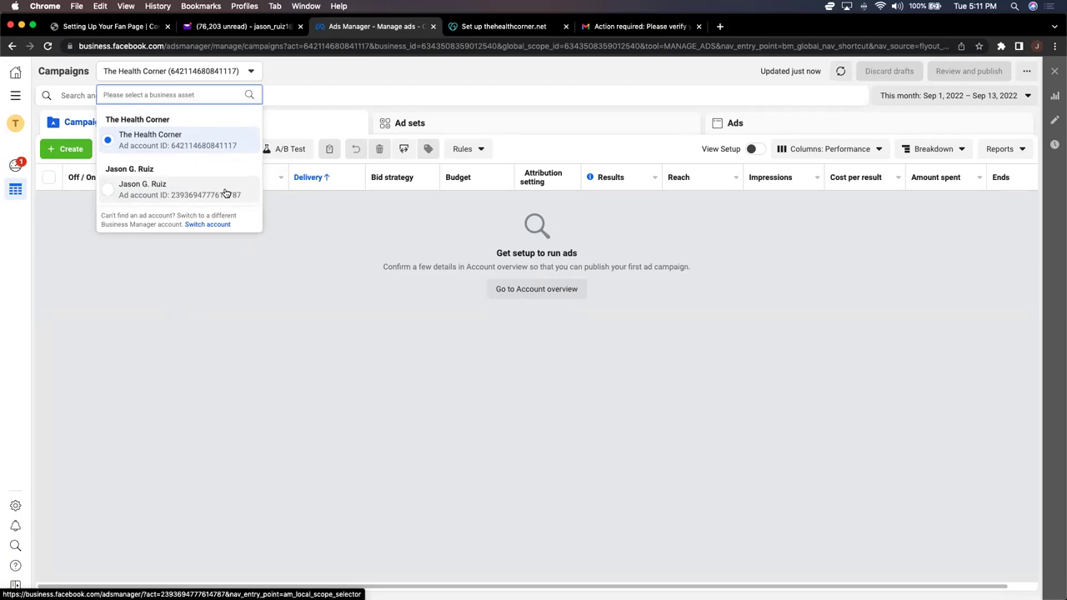
pyautogui.click(225, 193)
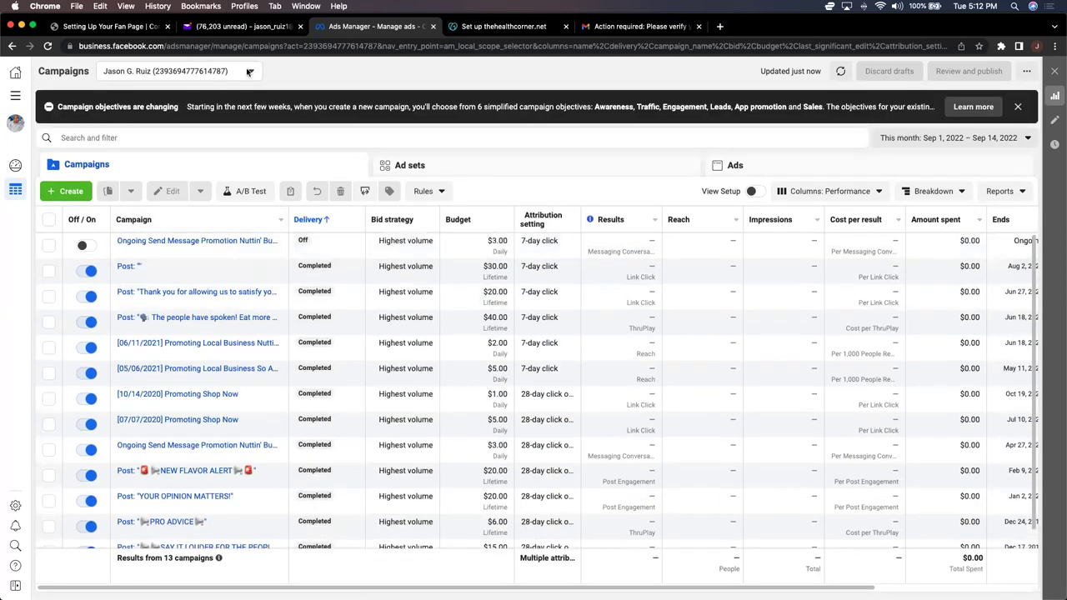
# Step: Switch Ads Manager back to The Health Corner ad account
pyautogui.click(249, 71)
pyautogui.click(200, 151)
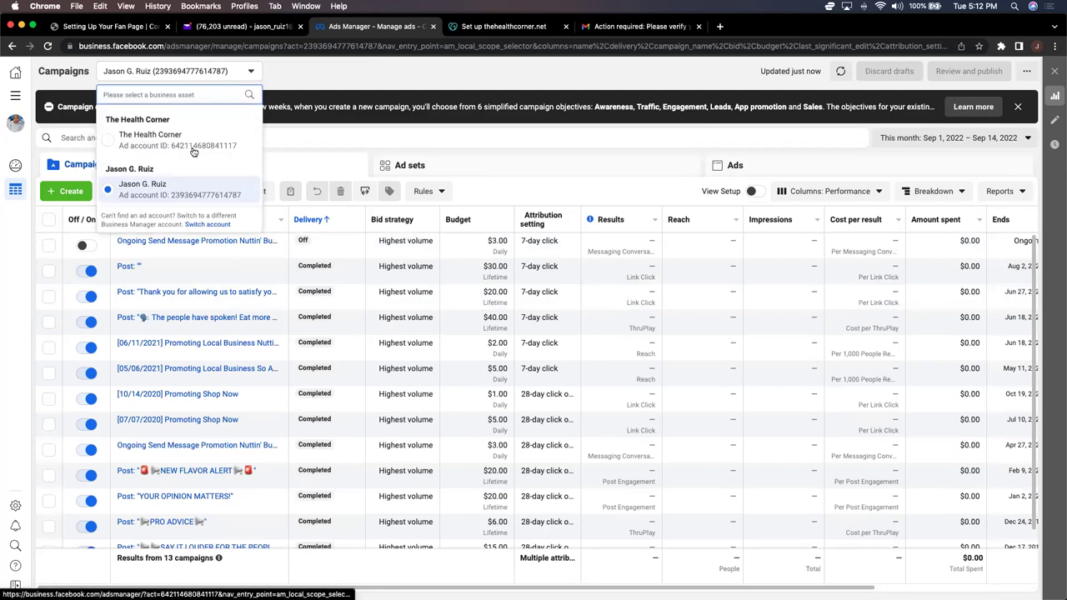
pyautogui.click(185, 136)
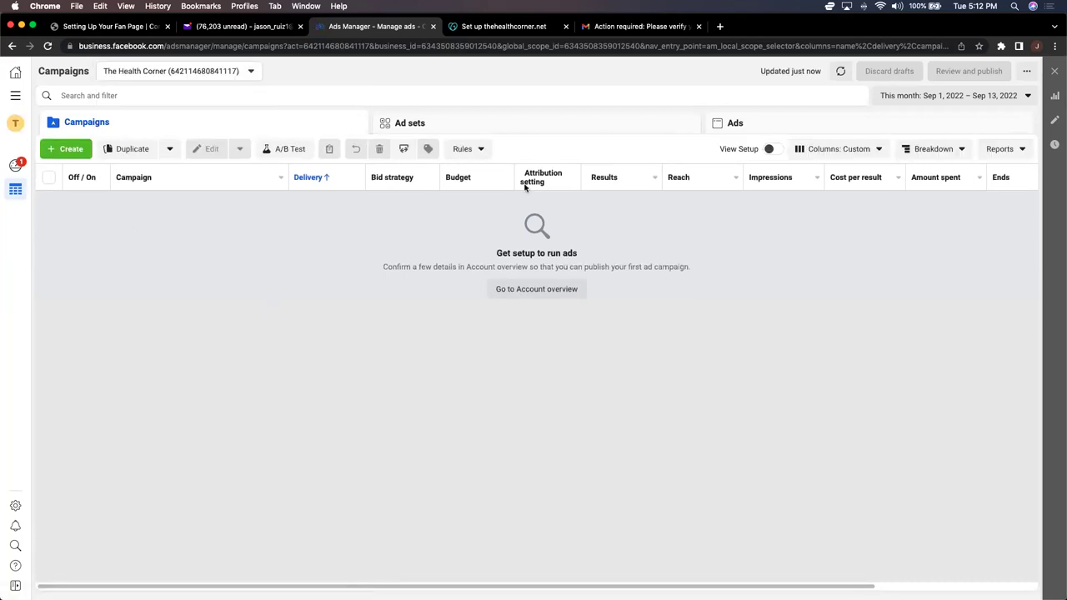
# Step: Bookmark the campaigns page as 'Ads Manager' in the FB Business Manager folder
pyautogui.click(979, 46)
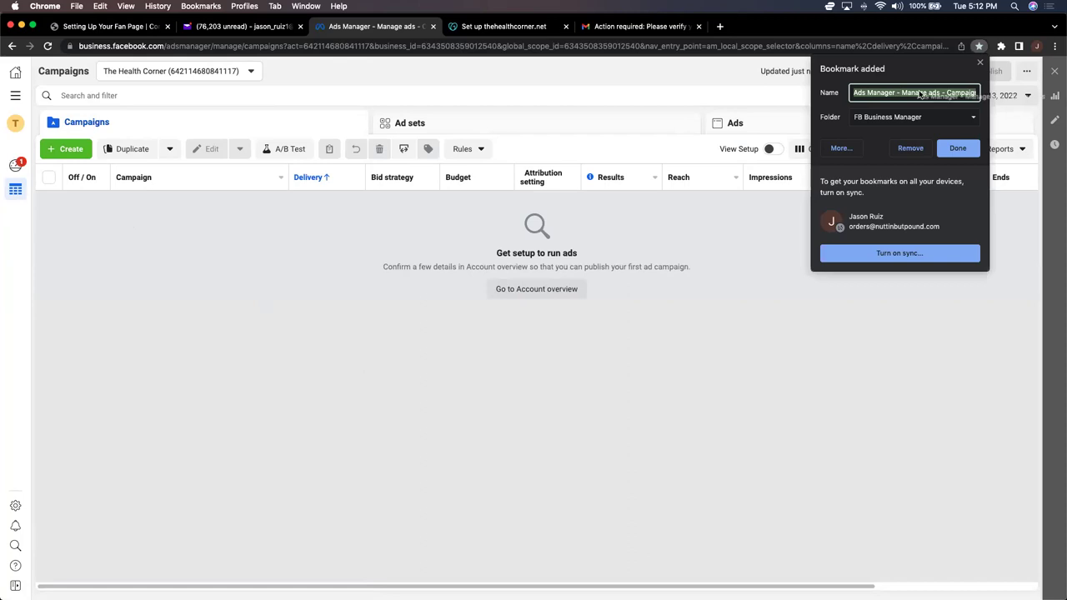
pyautogui.click(893, 93)
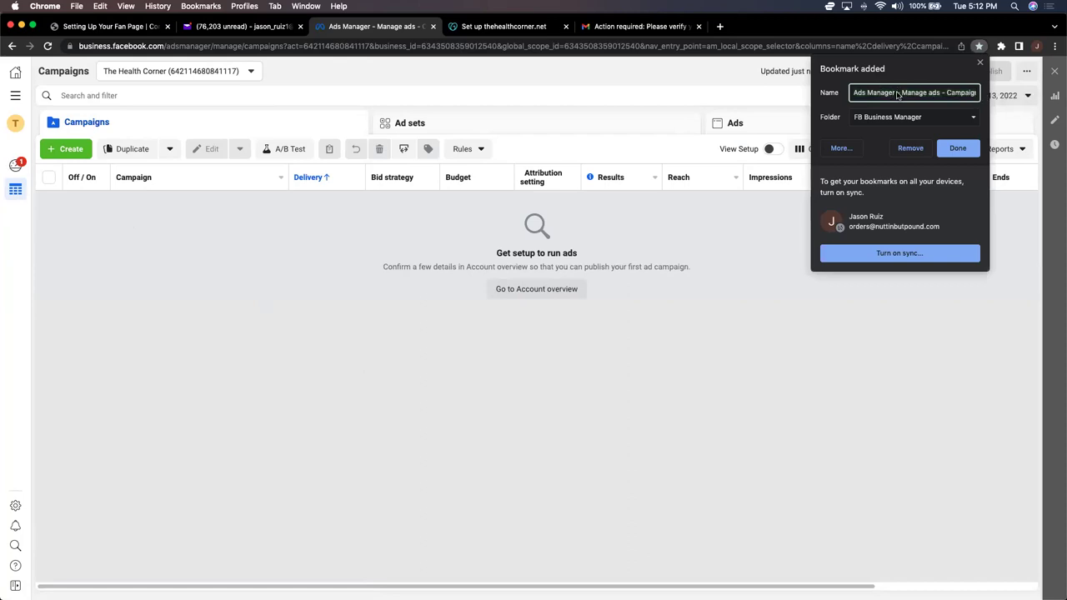
pyautogui.press('super+shift+Right')
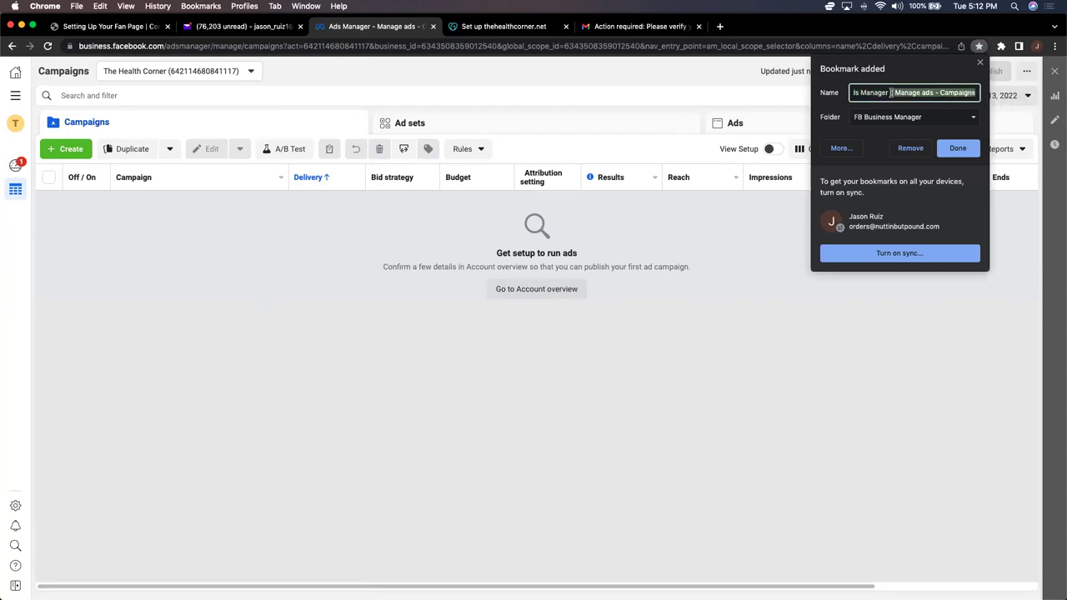
pyautogui.press('BackSpace')
pyautogui.press('BackSpace')
pyautogui.press('BackSpace')
pyautogui.press('BackSpace')
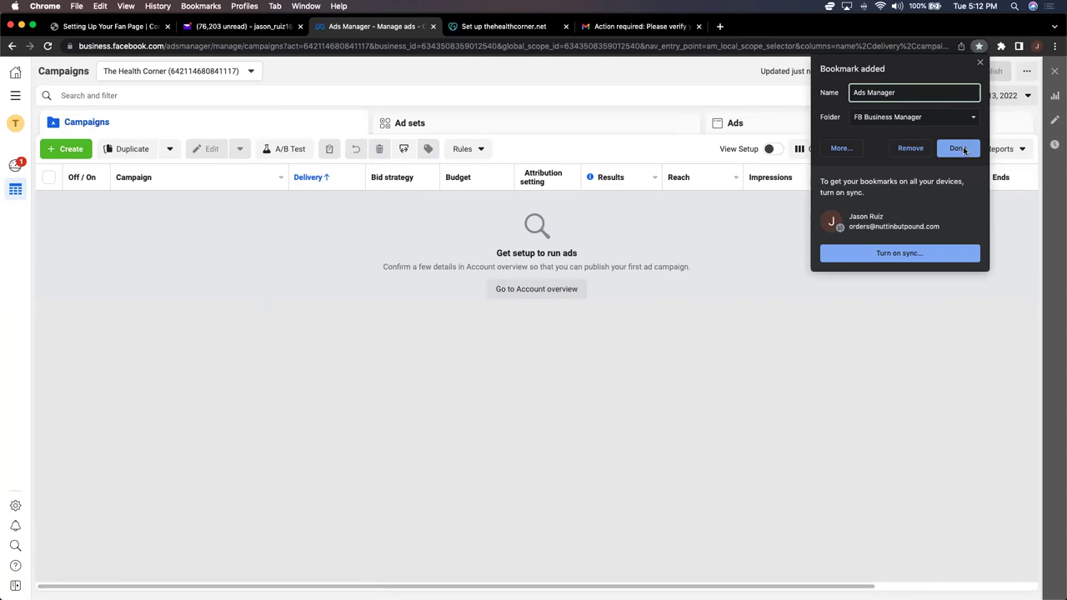
pyautogui.click(957, 148)
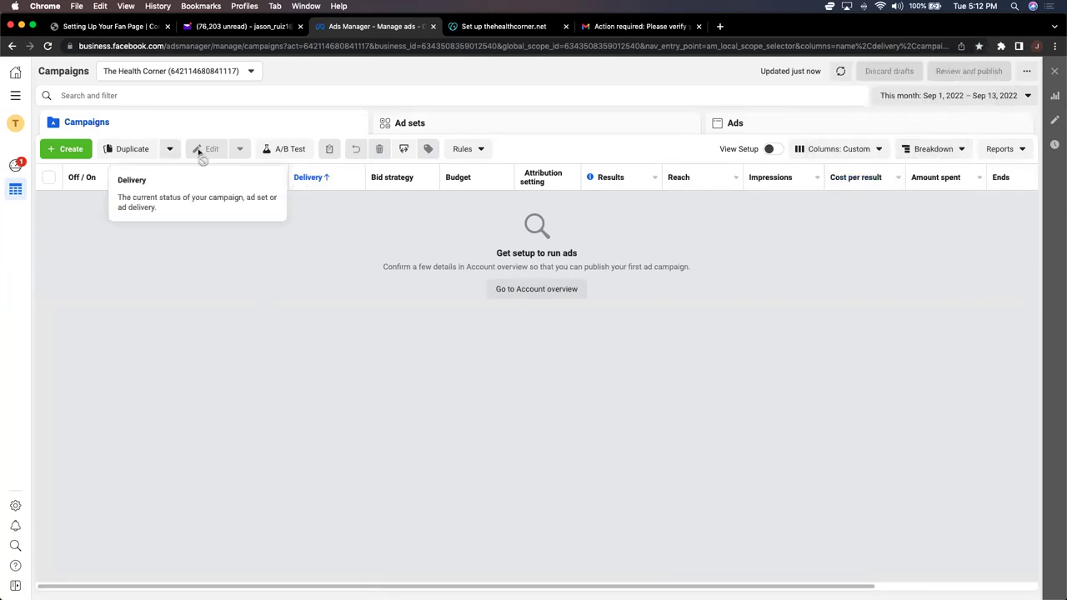
pyautogui.click(17, 97)
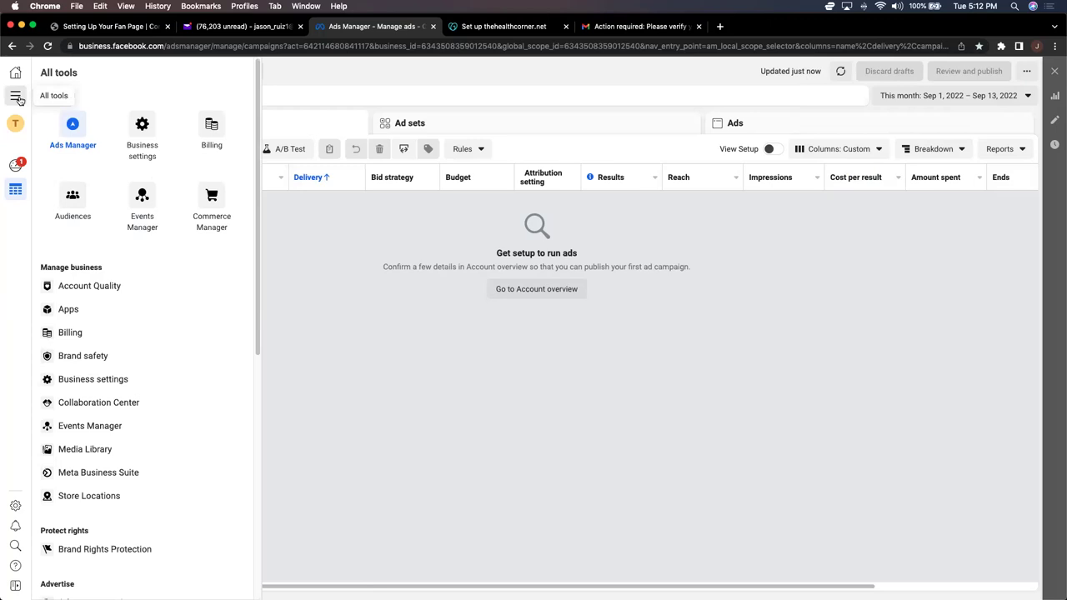
# Step: Go to Billing and open The Health Corner's Payment settings page
pyautogui.click(79, 333)
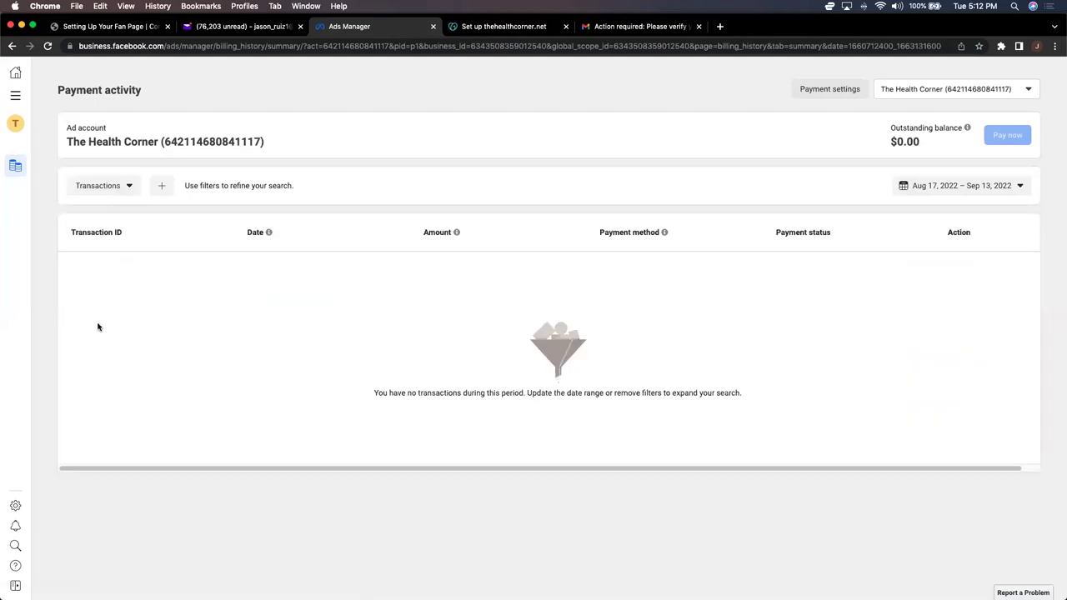
pyautogui.click(841, 90)
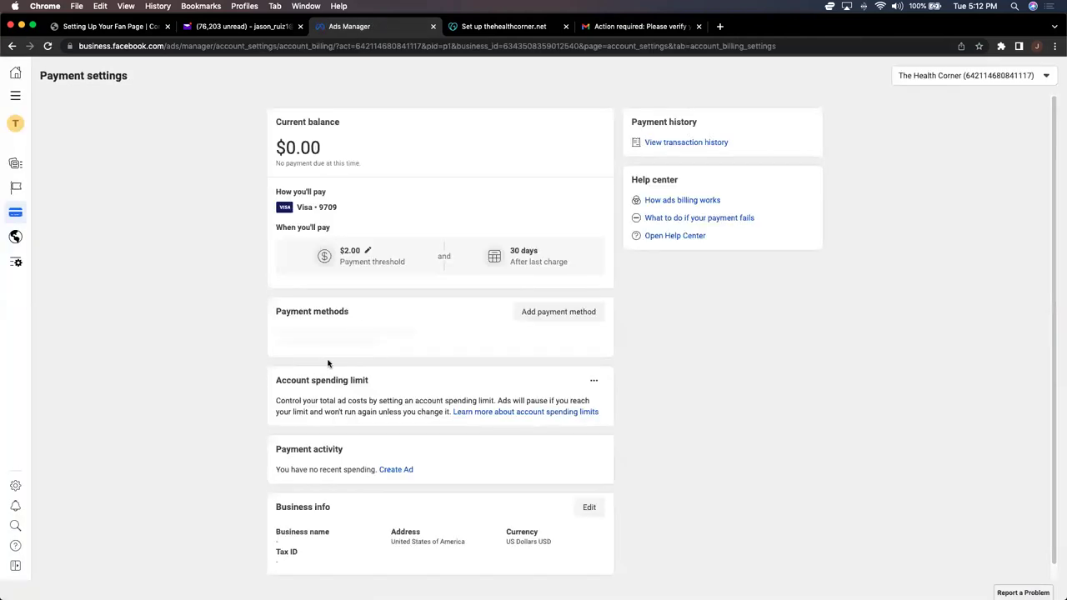
pyautogui.scroll(-1, 240, 439)
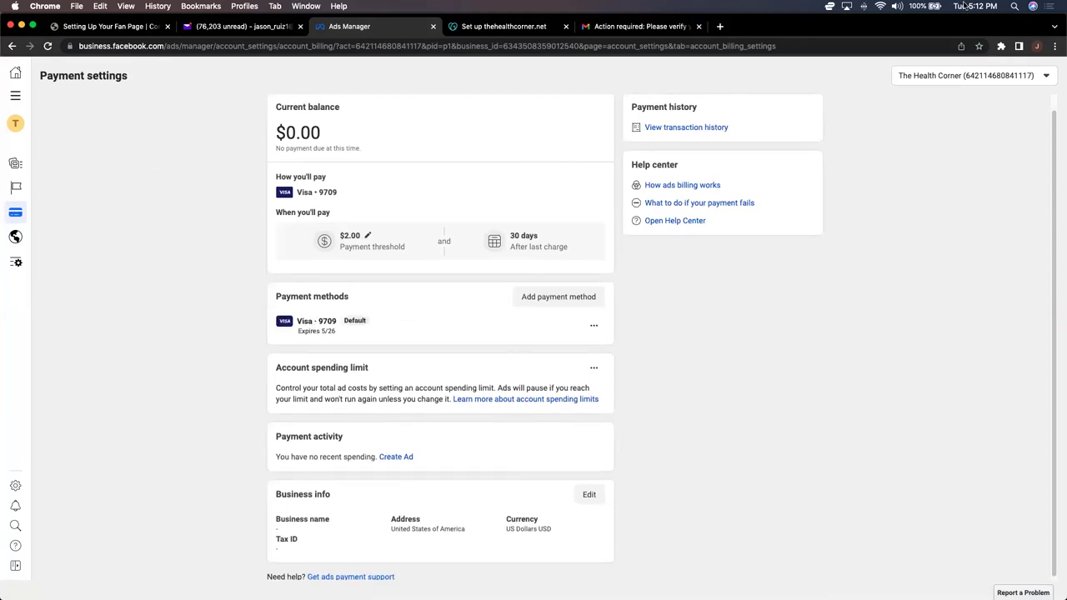
# Step: Bookmark the Payment settings page as 'Billing' in FB Business Manager
pyautogui.click(979, 45)
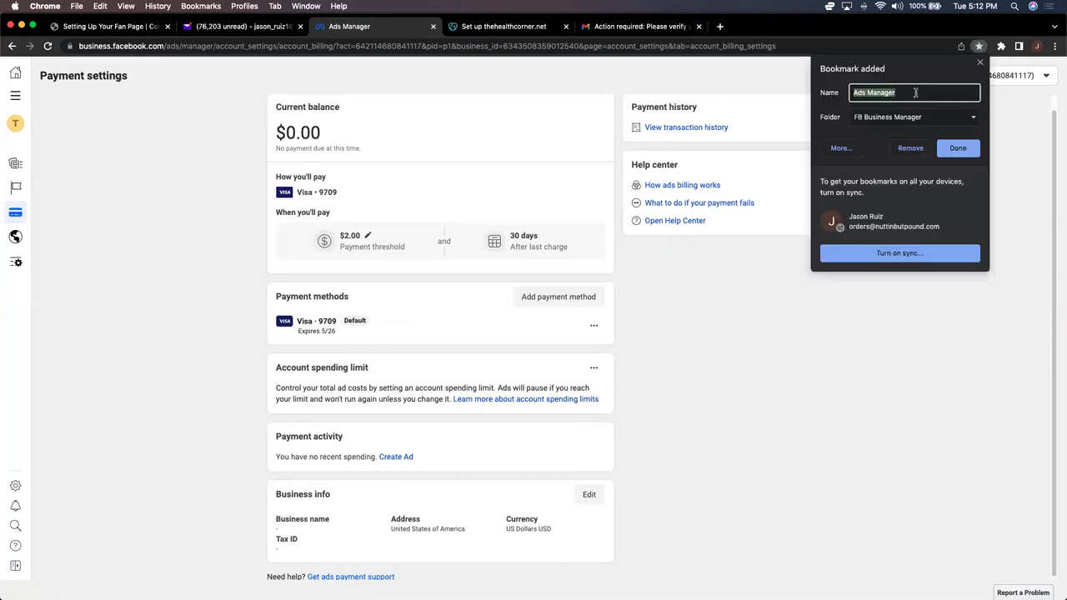
pyautogui.write('Billing')
pyautogui.click(959, 156)
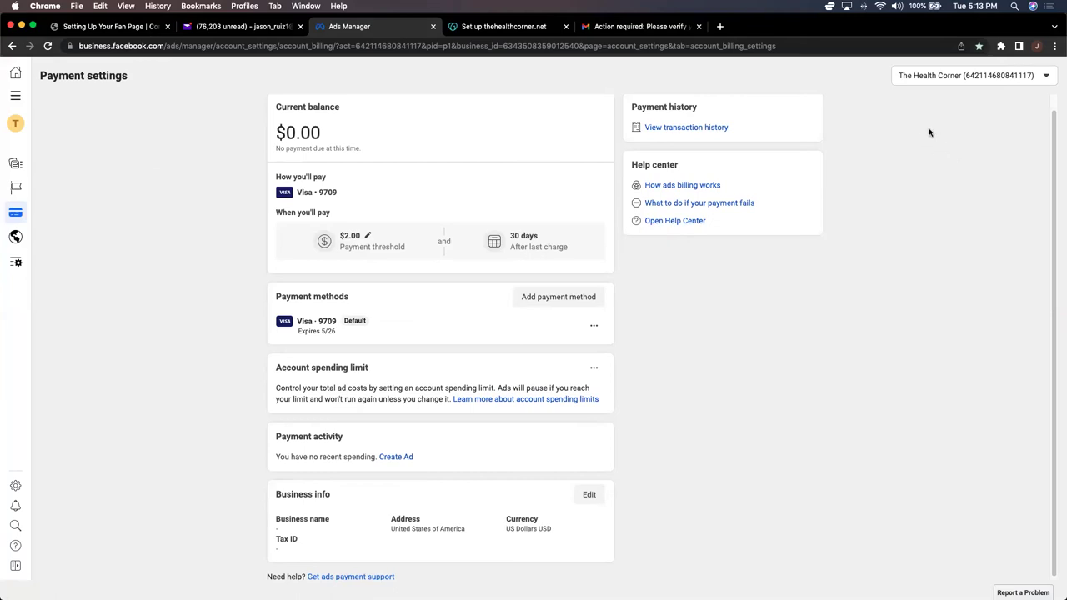
pyautogui.scroll(-1, 924, 139)
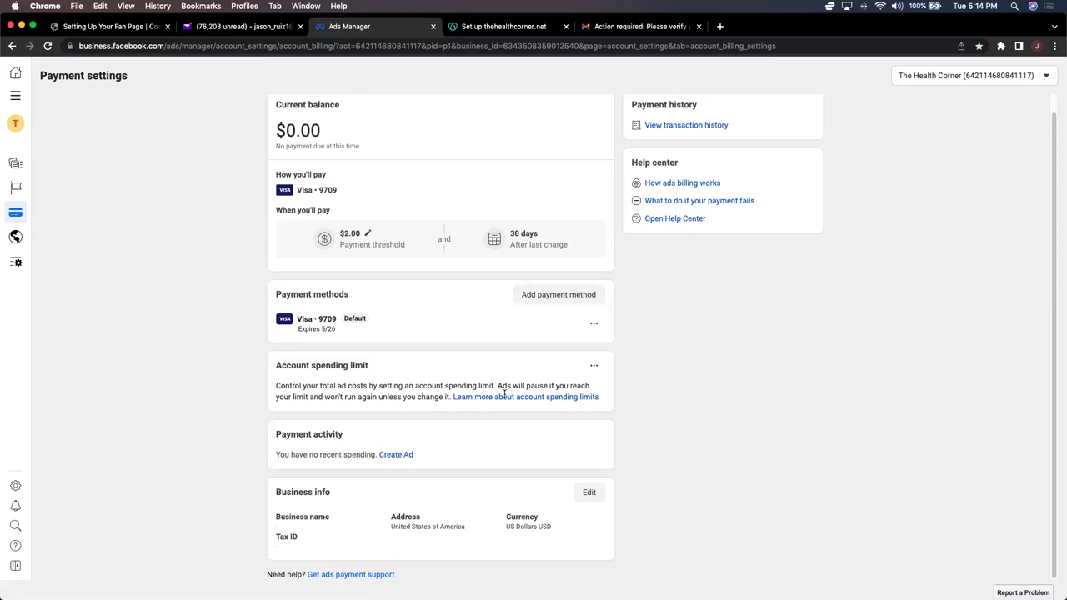
# Step: Edit the billing business info, entering 'The Health Corner' as the business name before the address
pyautogui.click(588, 491)
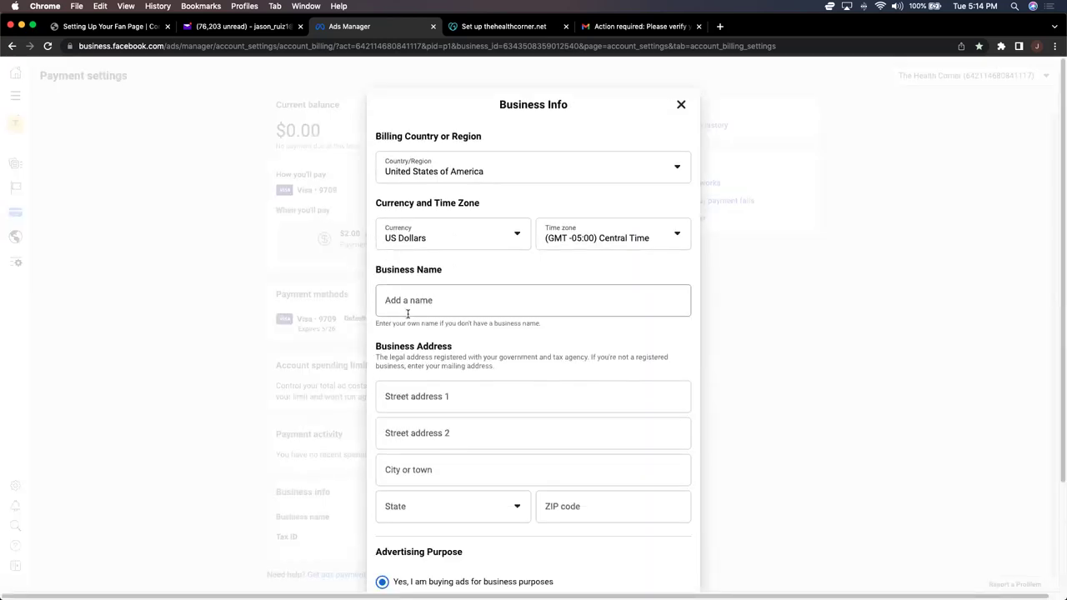
pyautogui.click(428, 301)
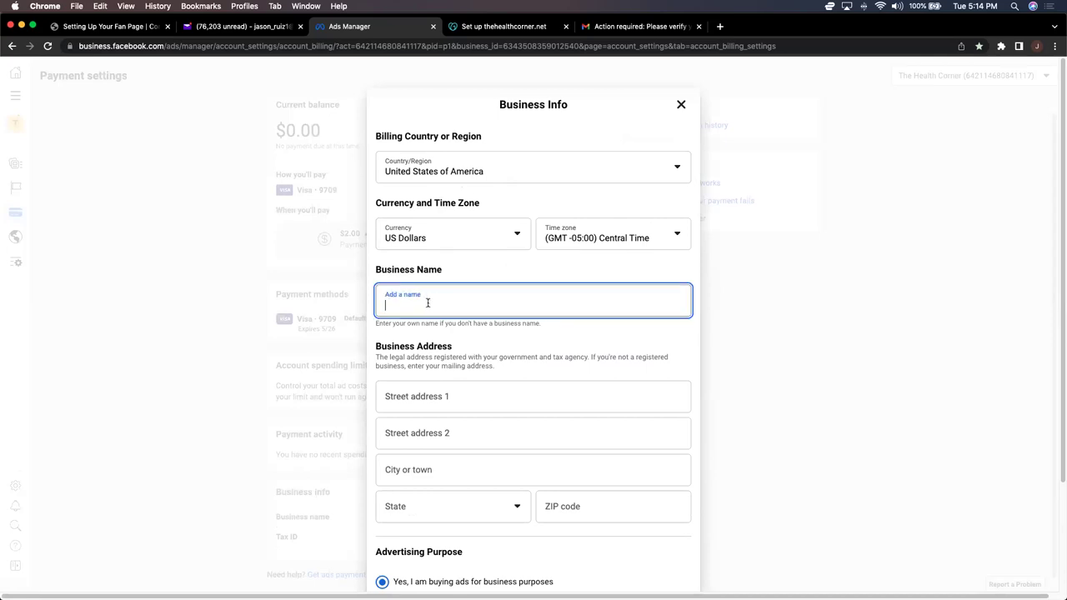
pyautogui.write('The Health Corner')
pyautogui.press('Tab')
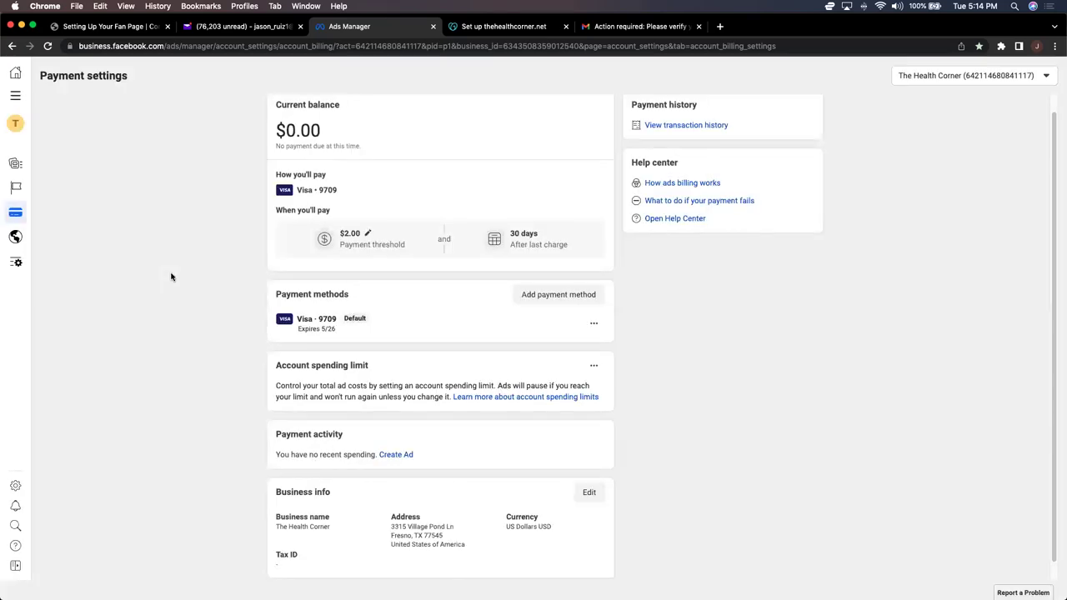
pyautogui.scroll(1, 171, 277)
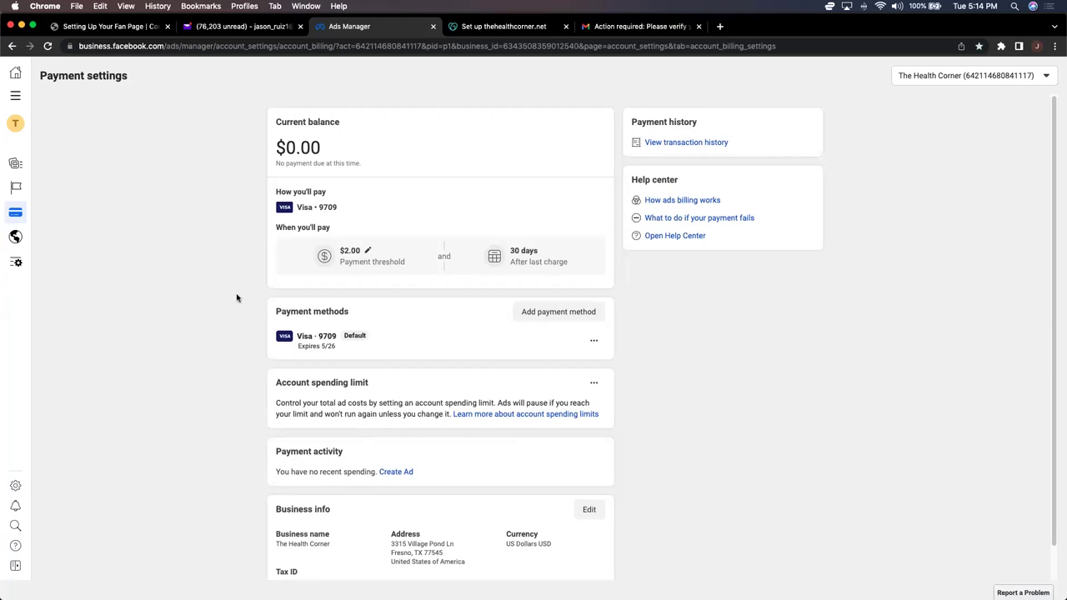
# Step: Go to the Audiences page from the All tools menu
pyautogui.click(17, 100)
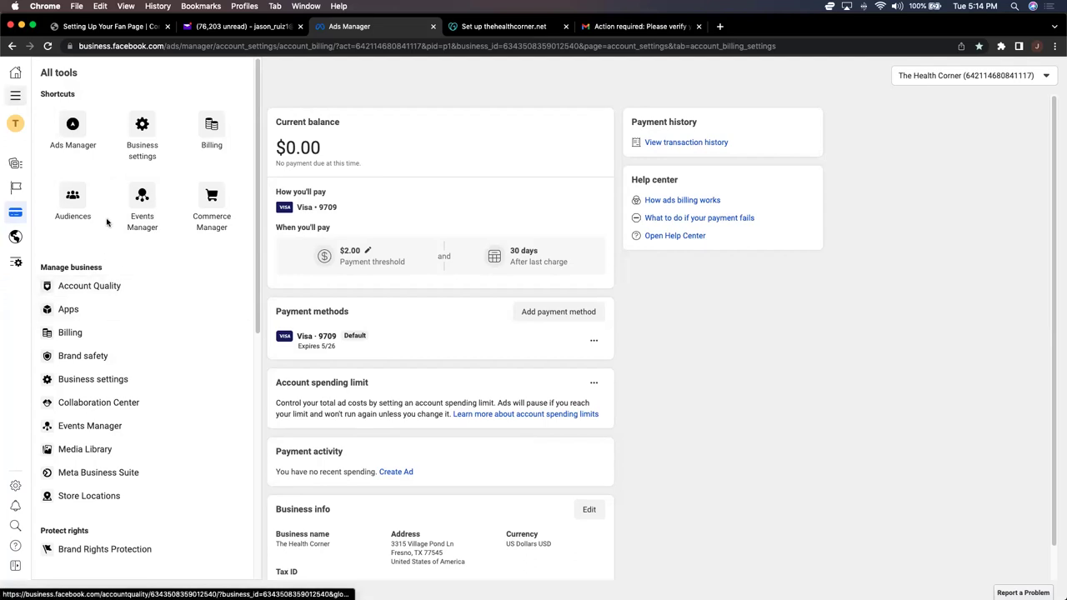
pyautogui.click(87, 200)
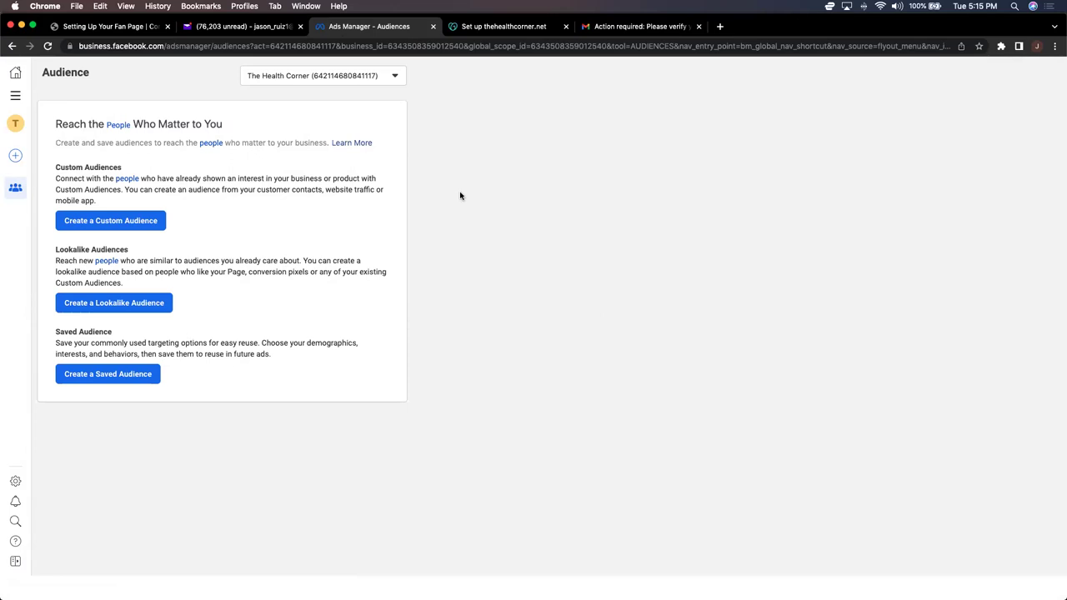
# Step: Start a new custom audience using Facebook page as its source
pyautogui.click(128, 227)
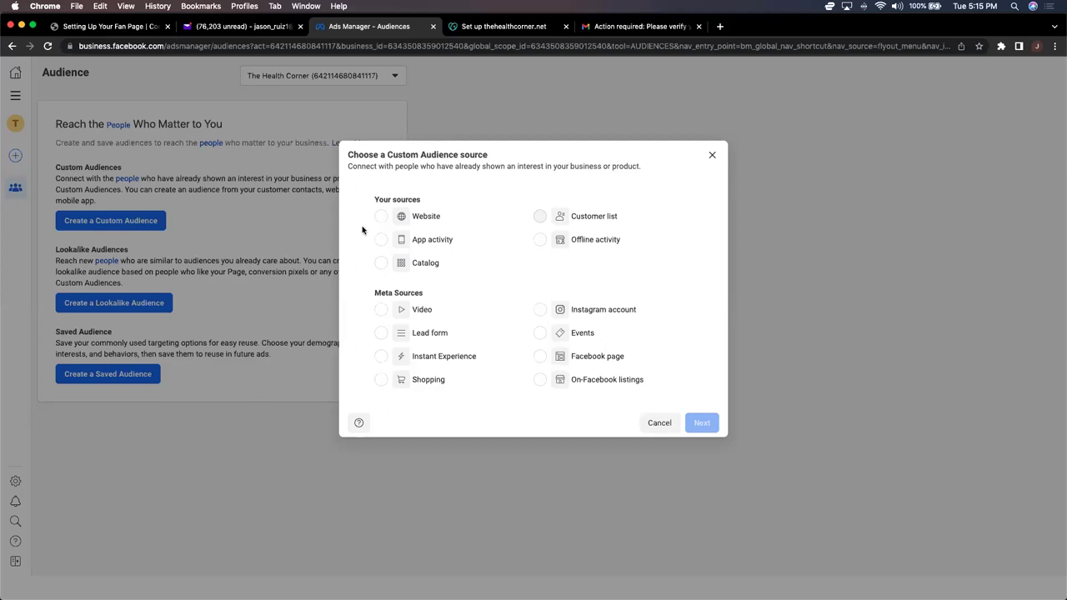
pyautogui.click(614, 357)
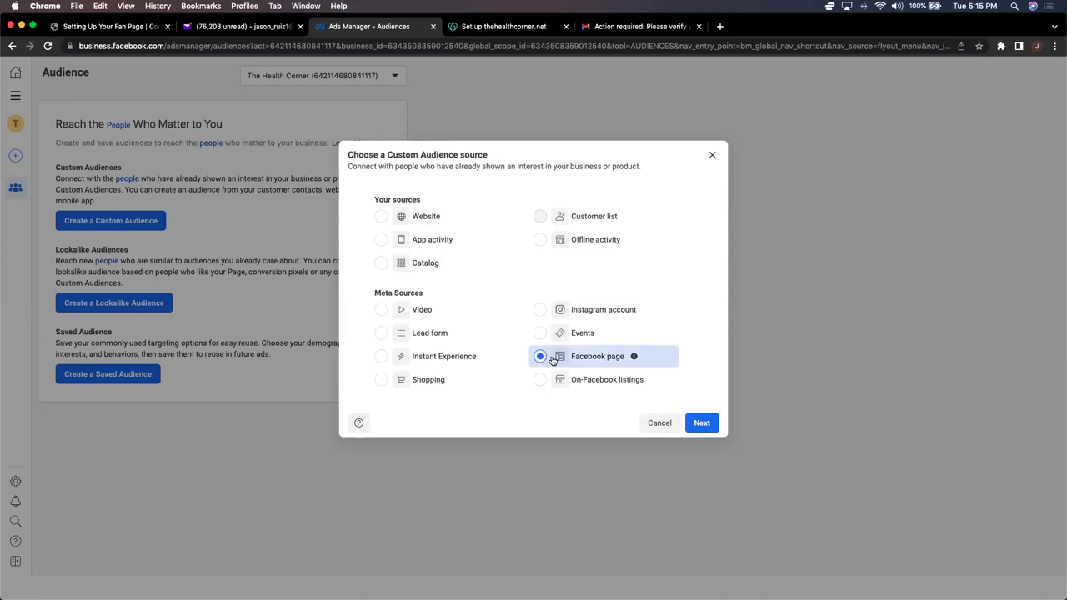
pyautogui.click(702, 422)
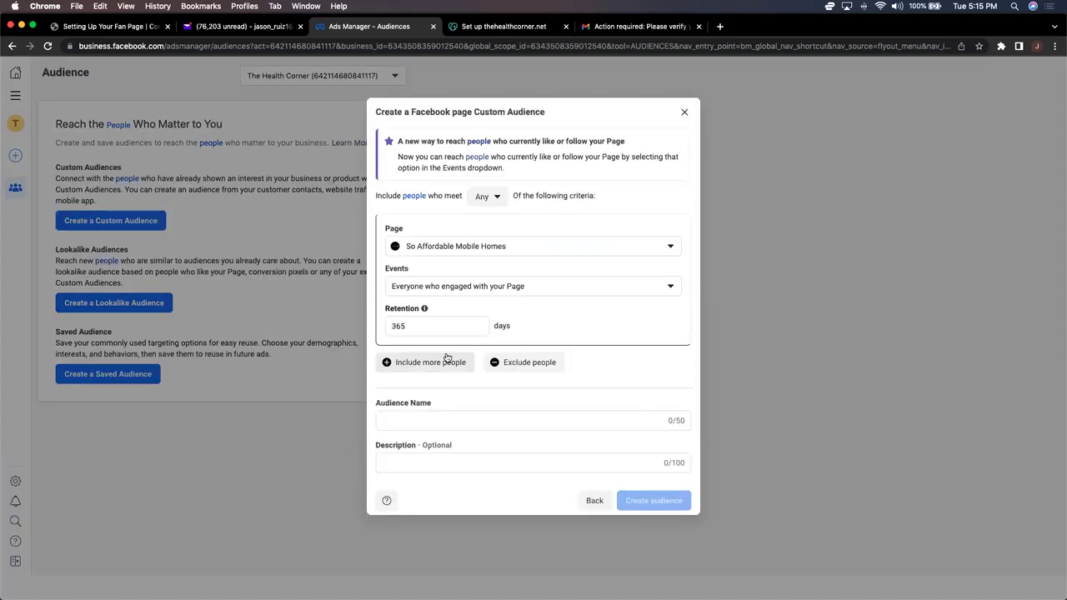
# Step: Set the page to The Health Corner and events to people who engaged with any post or ad
pyautogui.click(544, 246)
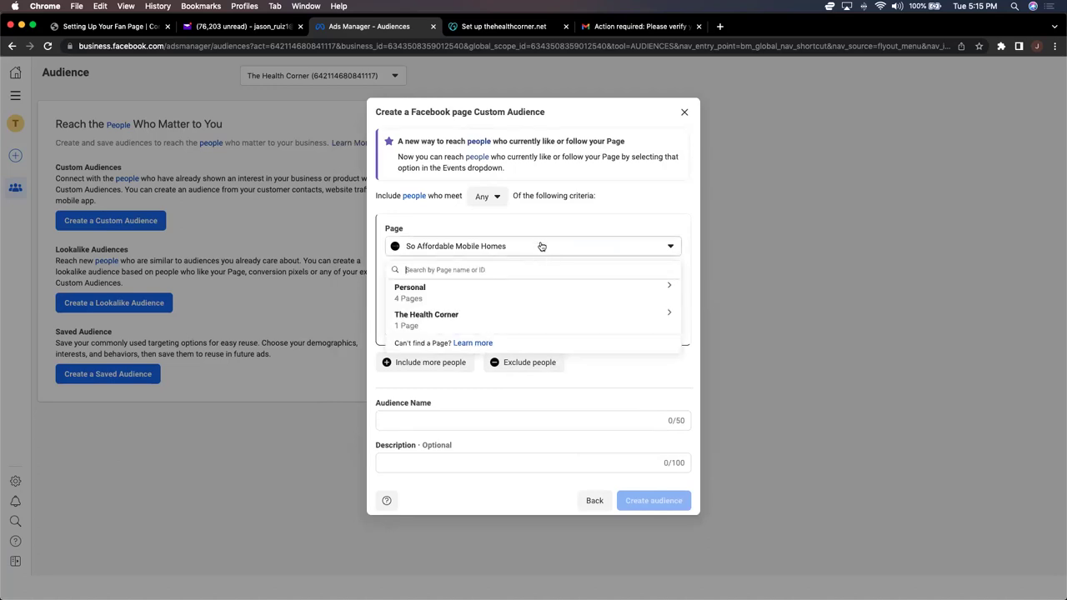
pyautogui.click(463, 324)
pyautogui.click(434, 326)
pyautogui.click(430, 323)
pyautogui.click(425, 340)
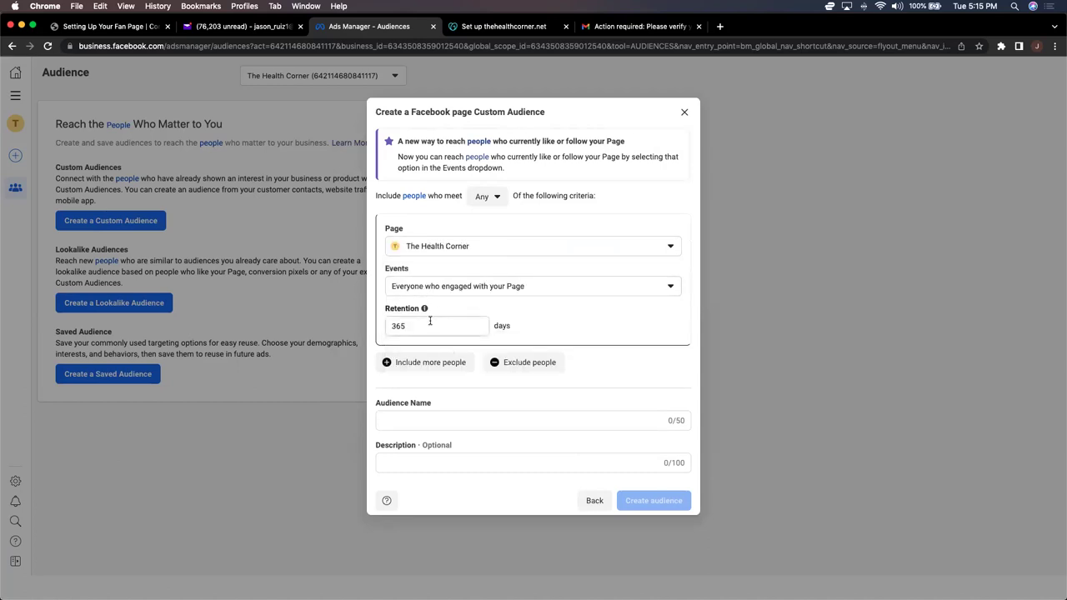
pyautogui.click(428, 286)
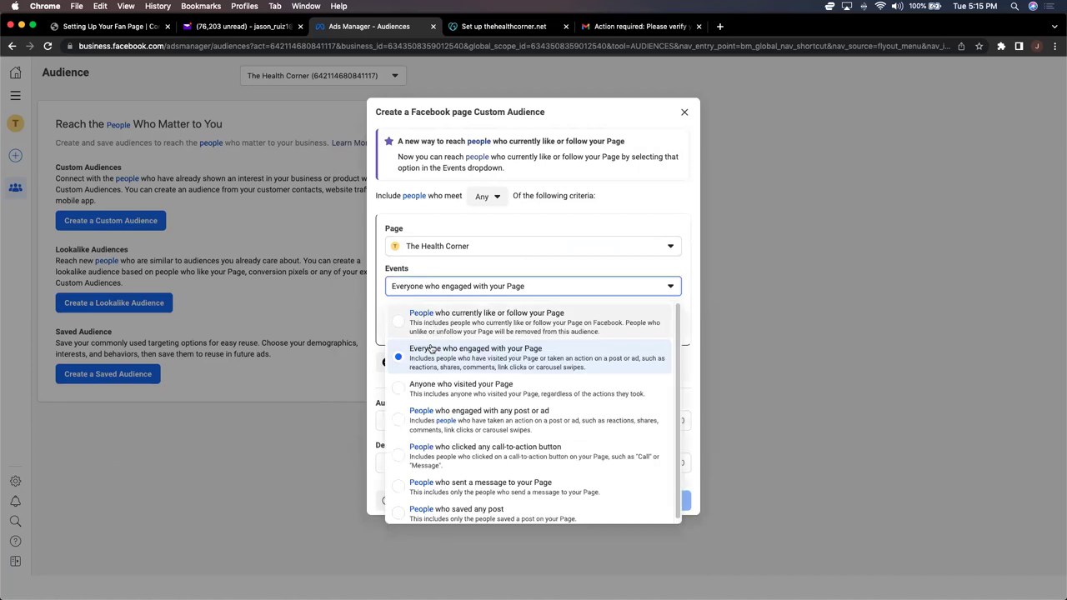
pyautogui.click(401, 419)
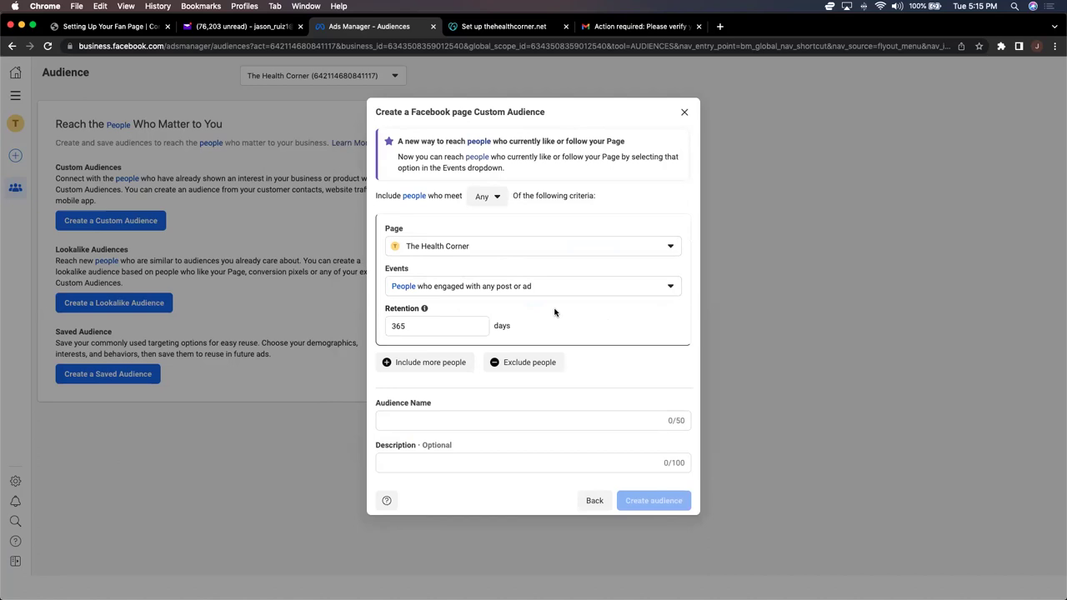
# Step: Change the audience retention from 365 to 30 days
pyautogui.click(469, 327)
pyautogui.press('BackSpace')
pyautogui.press('BackSpace')
pyautogui.write('0')
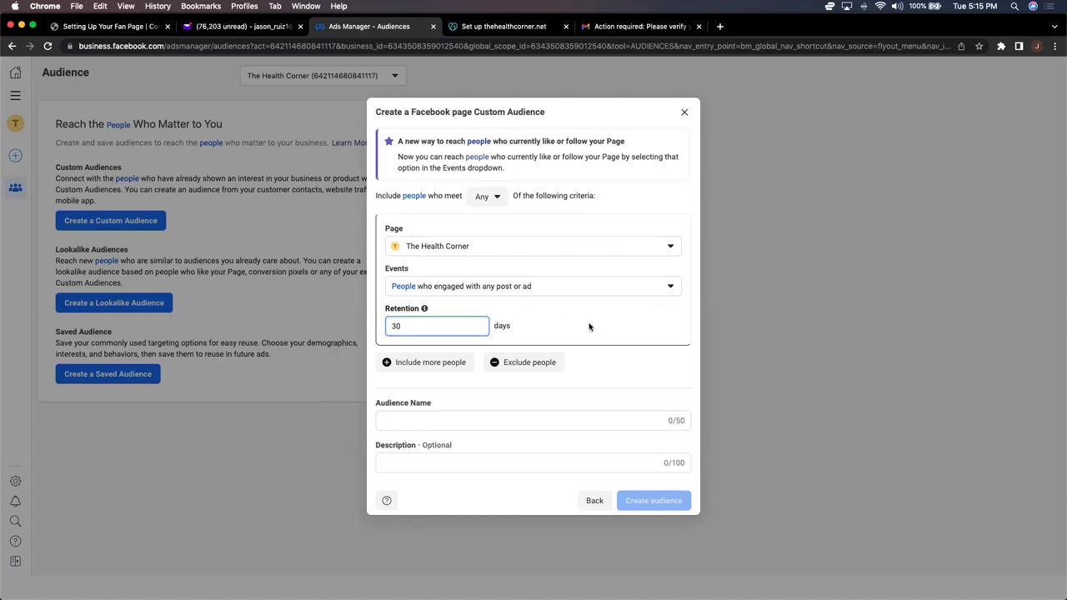
# Step: Name the audience 'People who engage w/ ANY post or ad' and create it
pyautogui.click(478, 421)
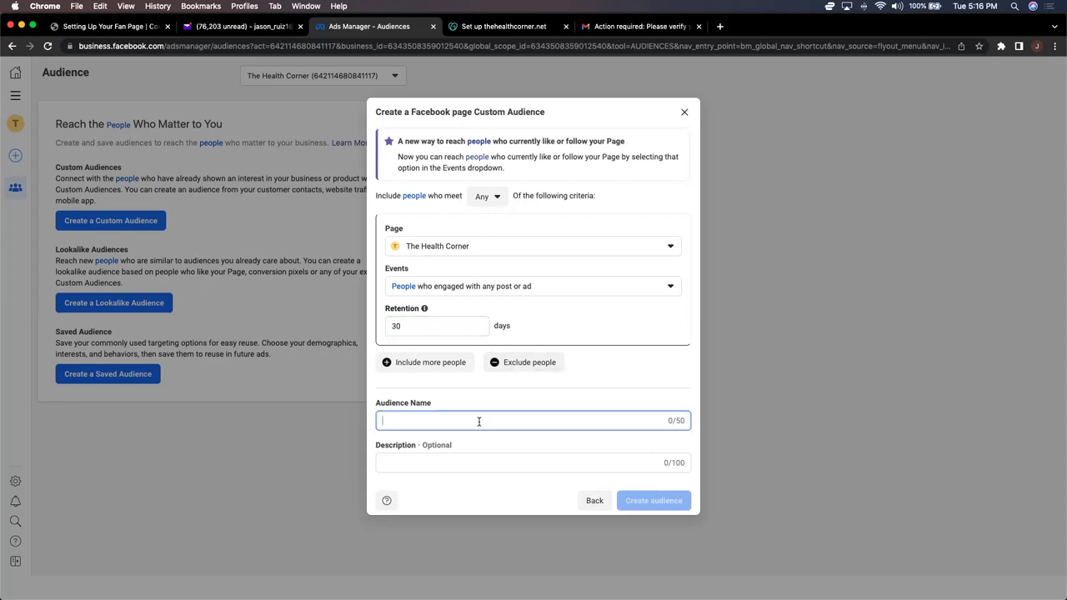
pyautogui.write('People ')
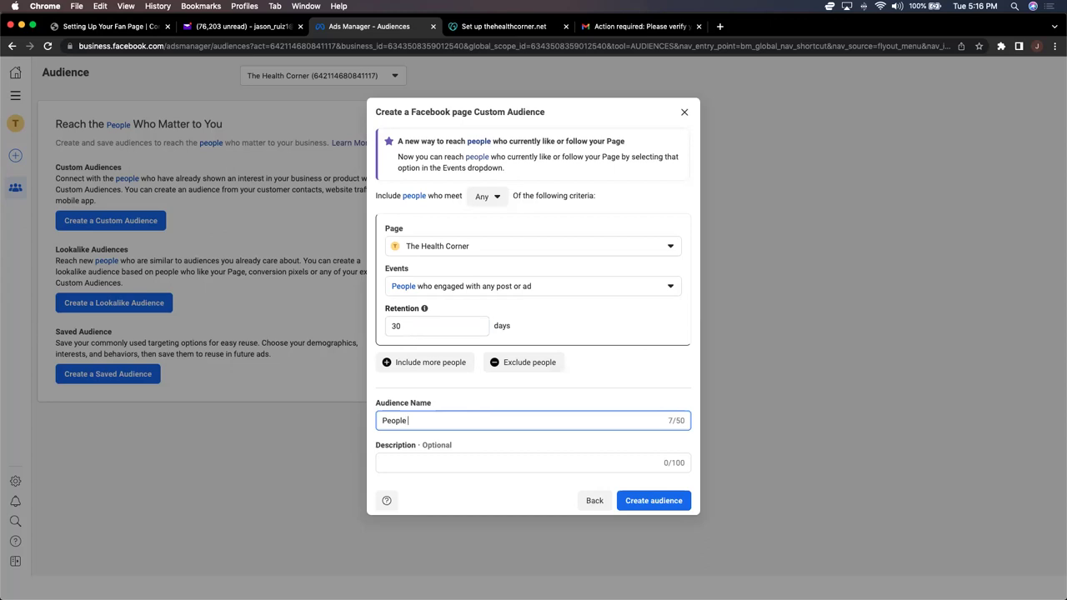
pyautogui.write('who engage w/ ANY post or ad')
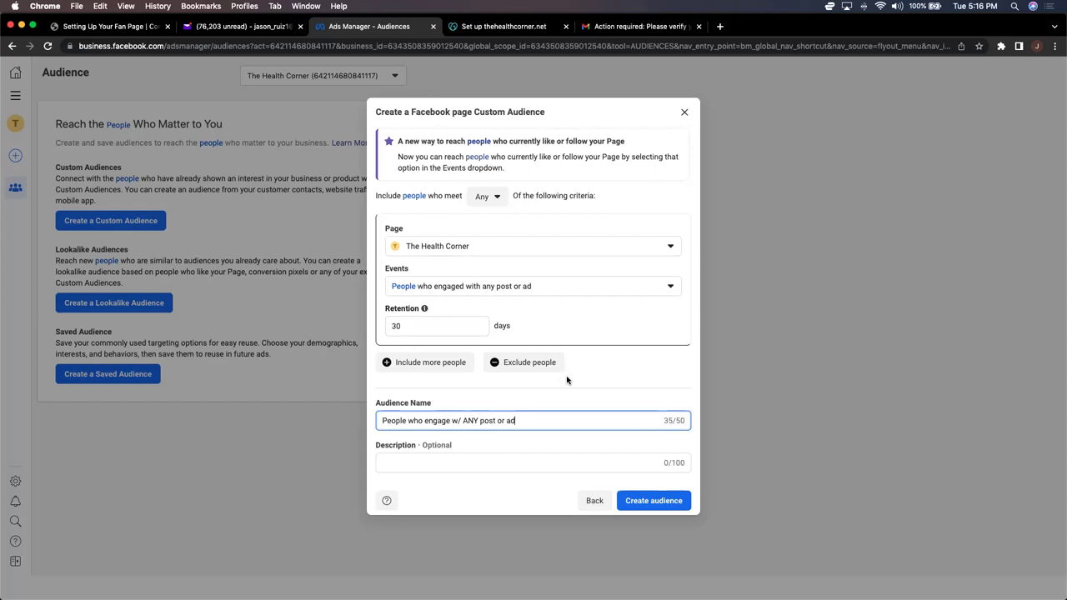
pyautogui.click(640, 502)
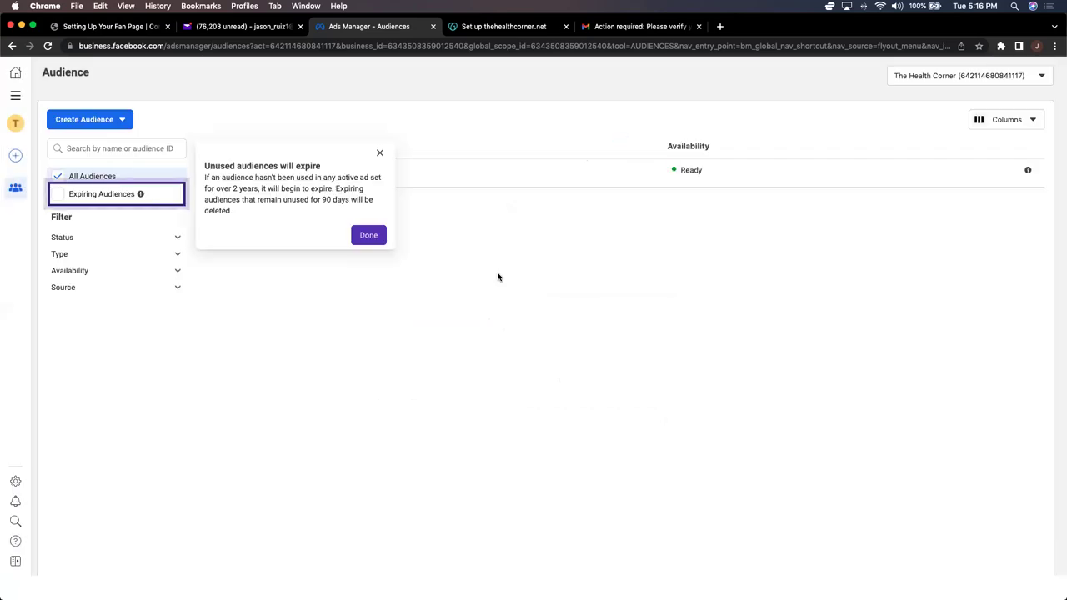
# Step: Dismiss the expiry notice, bookmark the Audiences page as 'Custom A', and go to Events Manager
pyautogui.click(379, 154)
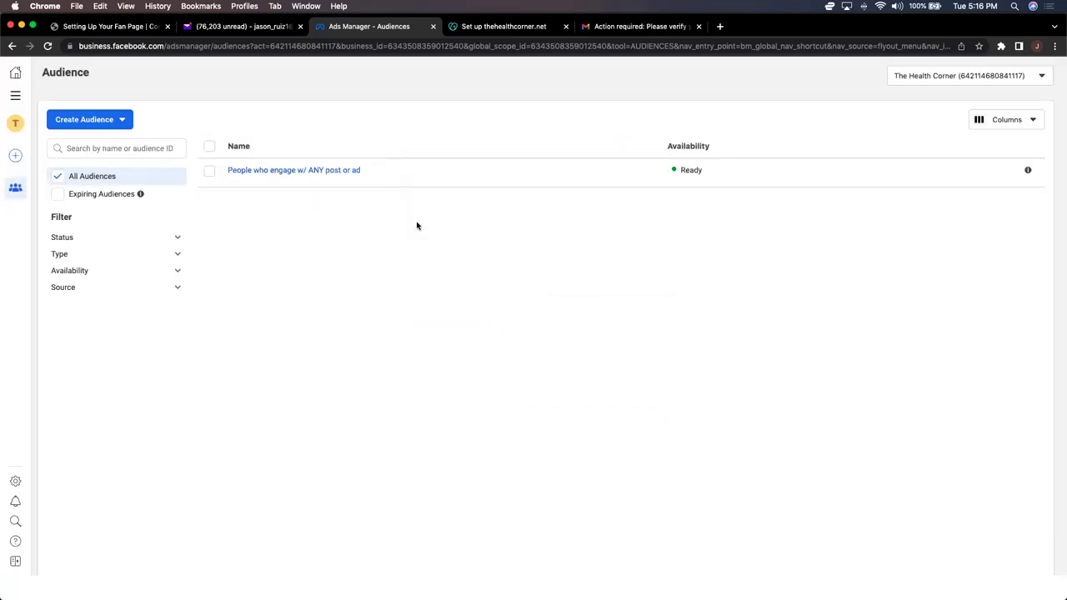
pyautogui.click(978, 45)
pyautogui.write('Custom A')
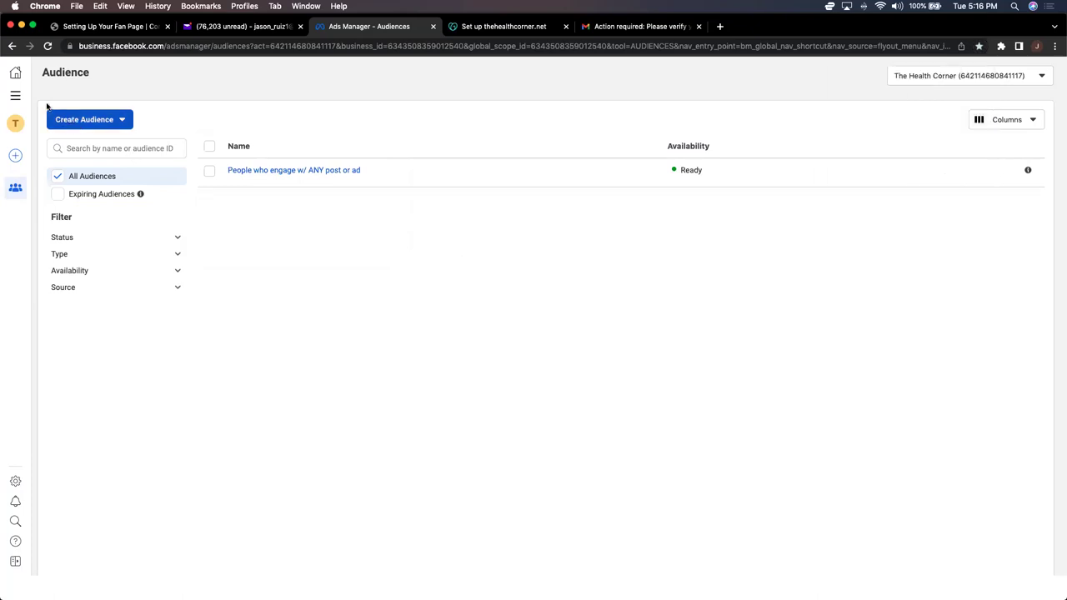
pyautogui.click(15, 96)
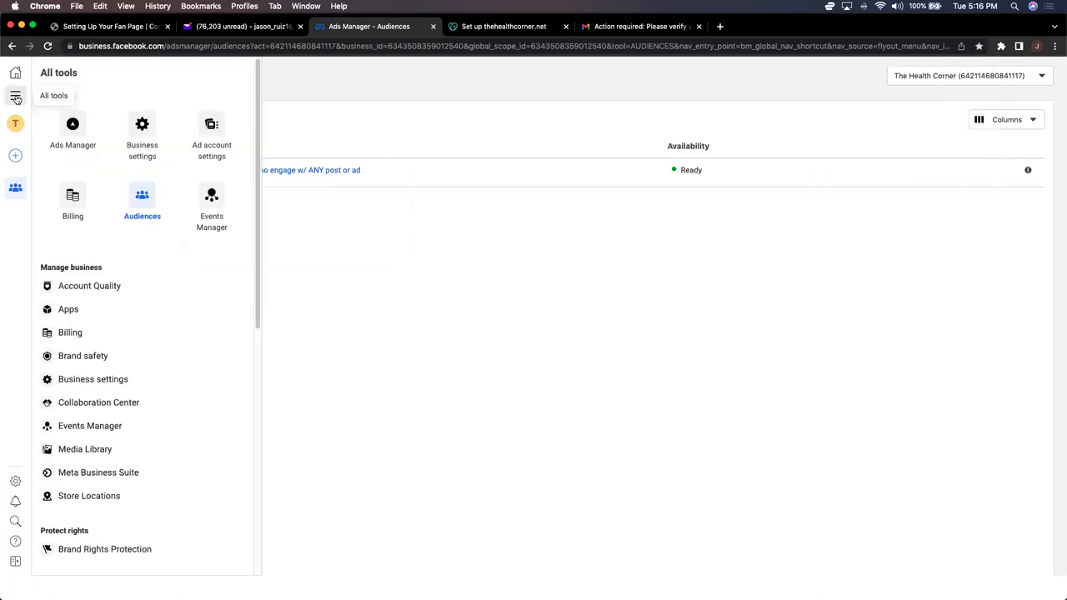
pyautogui.click(222, 200)
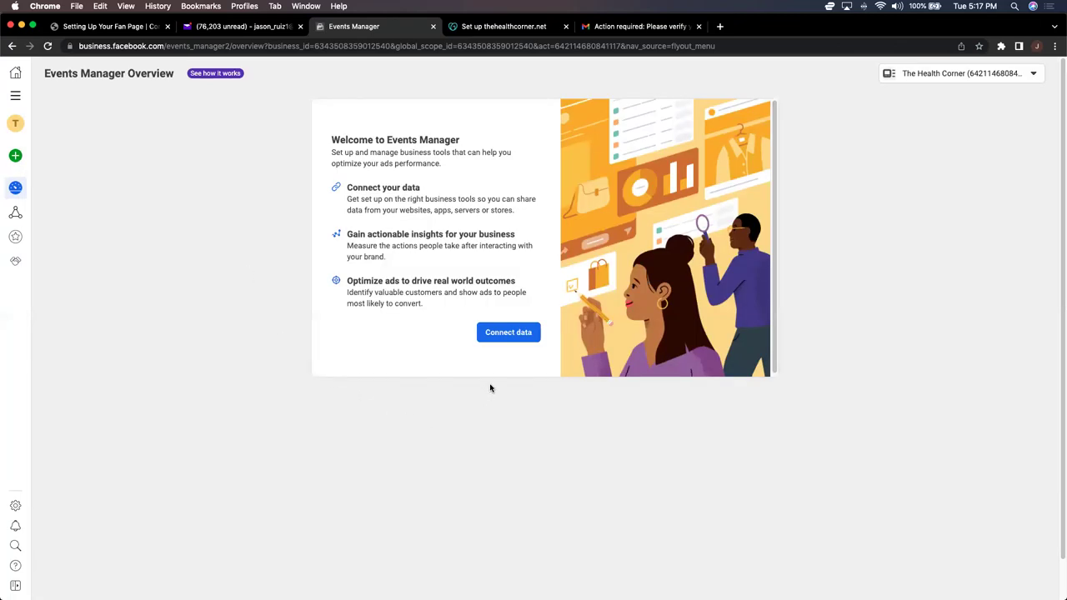
# Step: Switch Events Manager to The Health Corner business and open its Data sources page
pyautogui.click(498, 338)
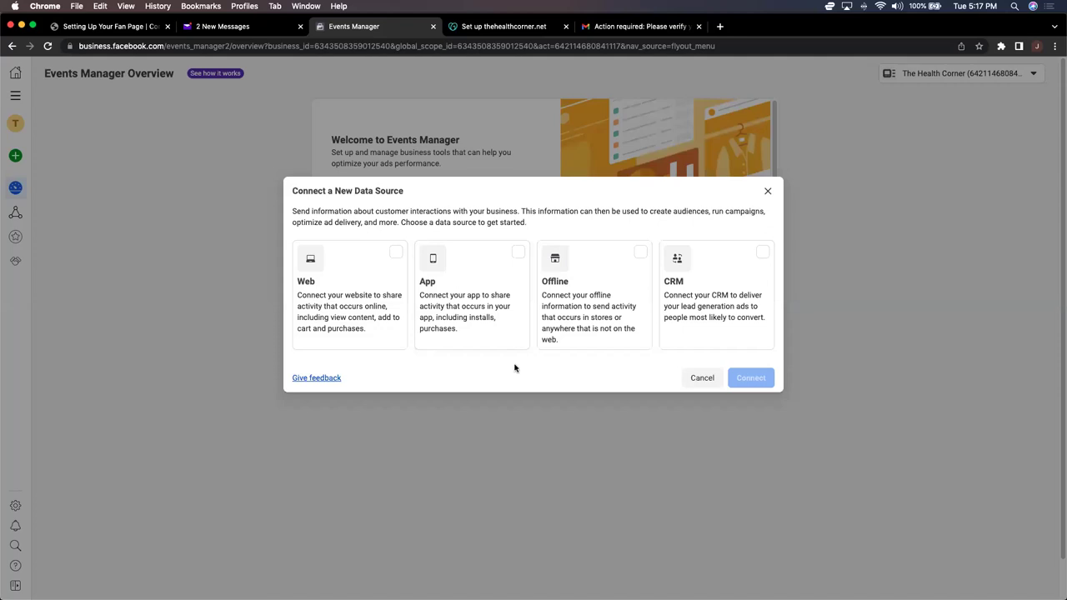
pyautogui.click(702, 377)
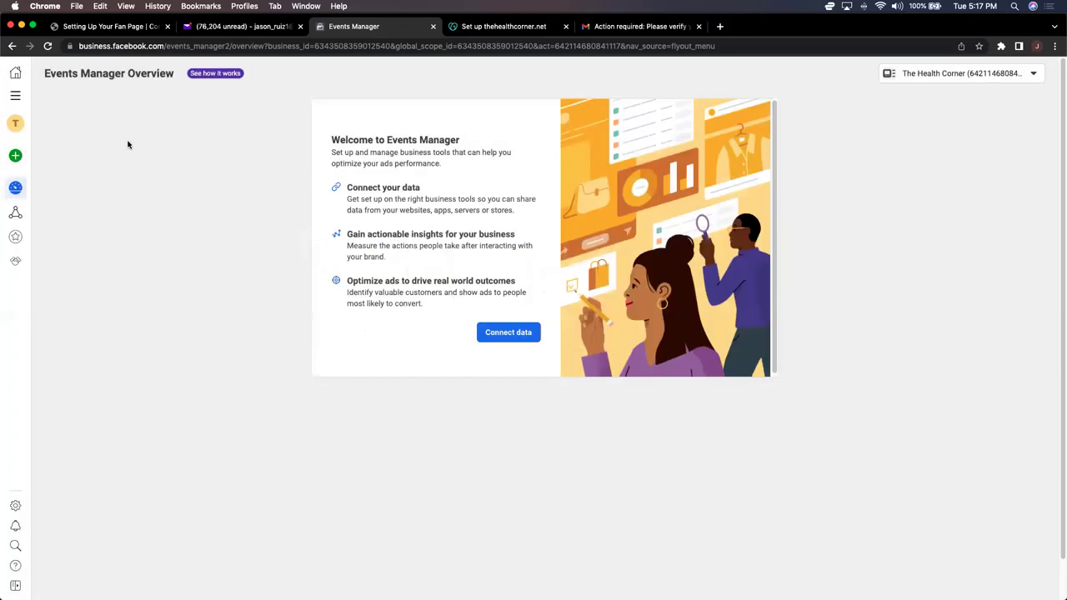
pyautogui.click(946, 77)
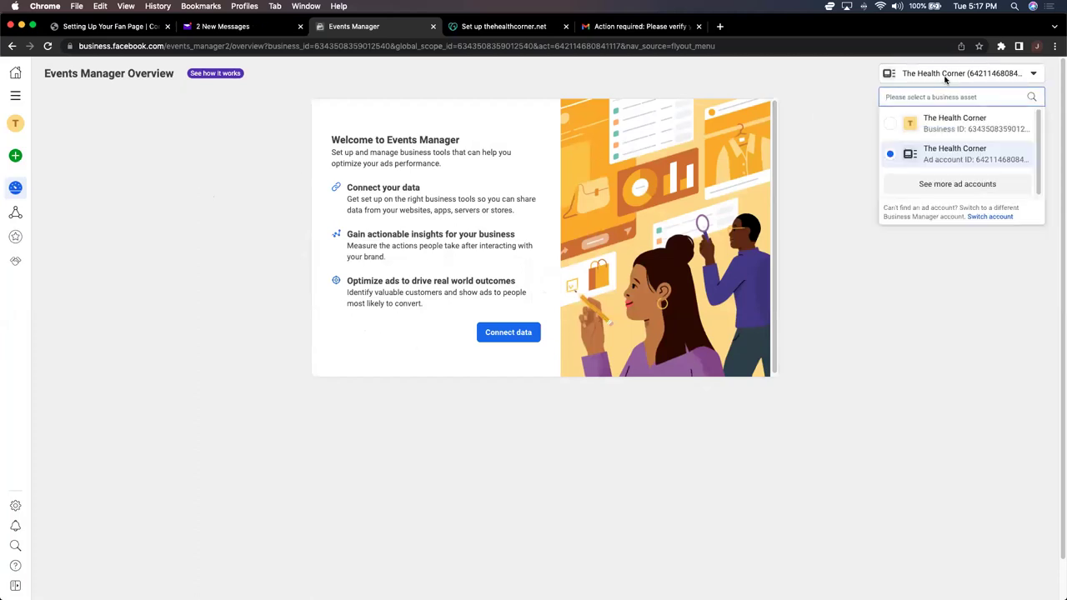
pyautogui.click(946, 126)
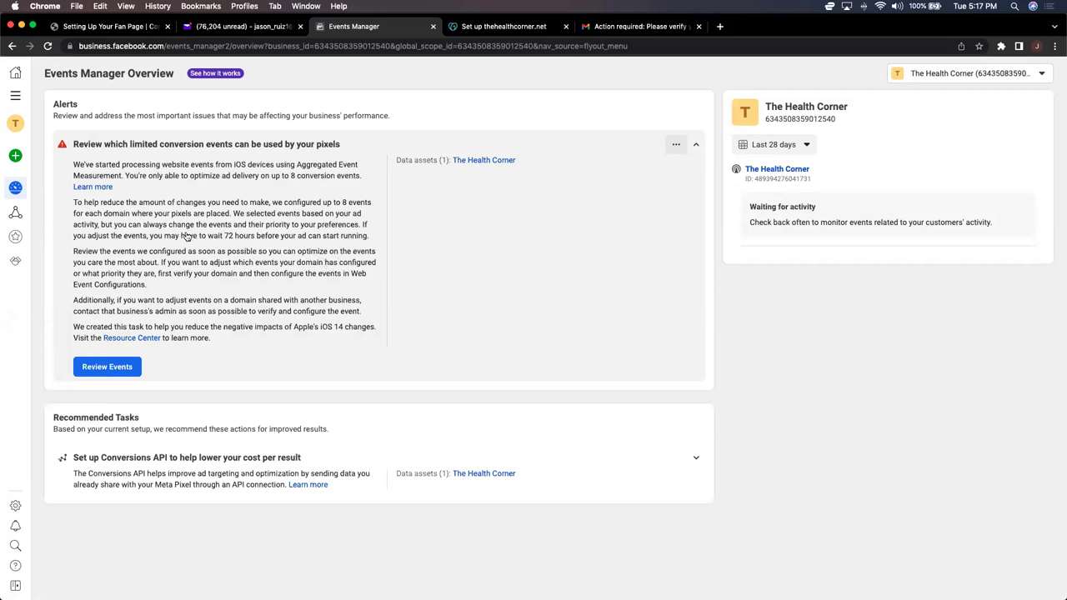
pyautogui.moveTo(20, 190)
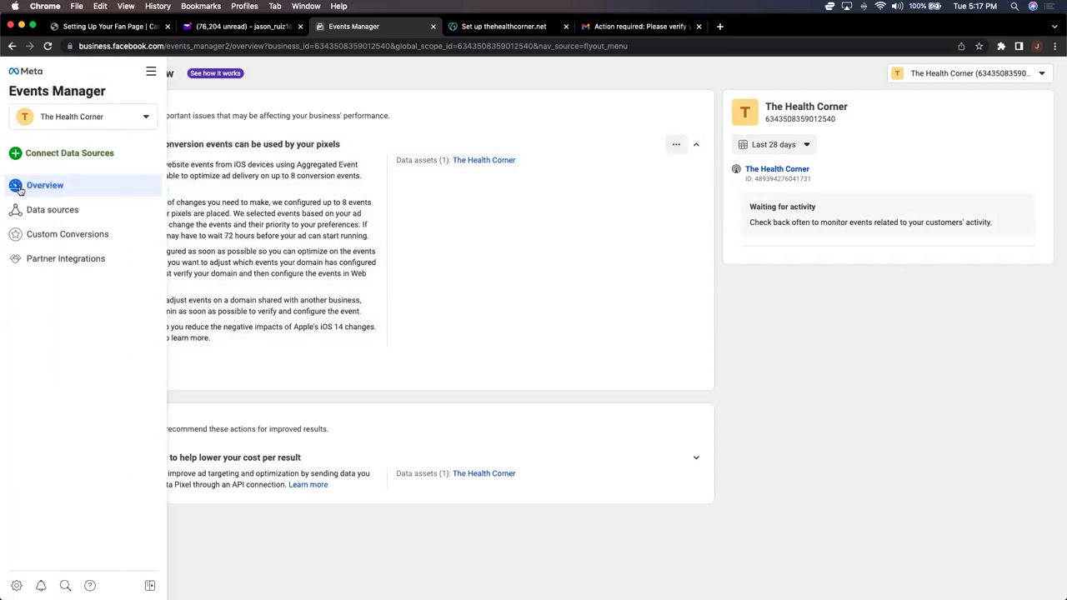
pyautogui.click(55, 215)
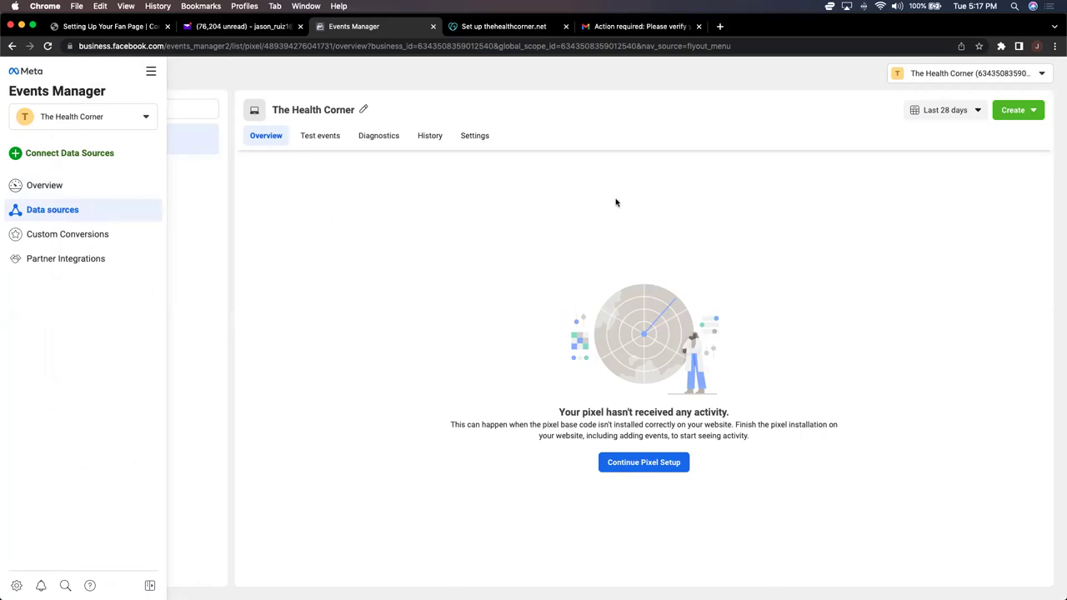
# Step: Bookmark the pixel page as 'PIXEL' in the FB Business Manager folder
pyautogui.click(979, 46)
pyautogui.write('Pi')
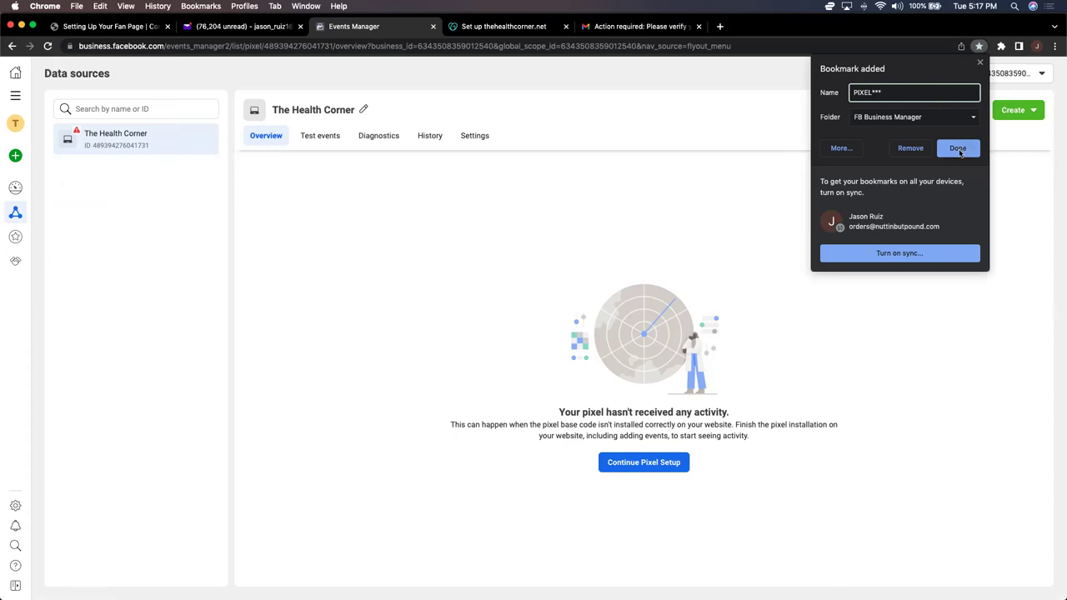
pyautogui.click(958, 149)
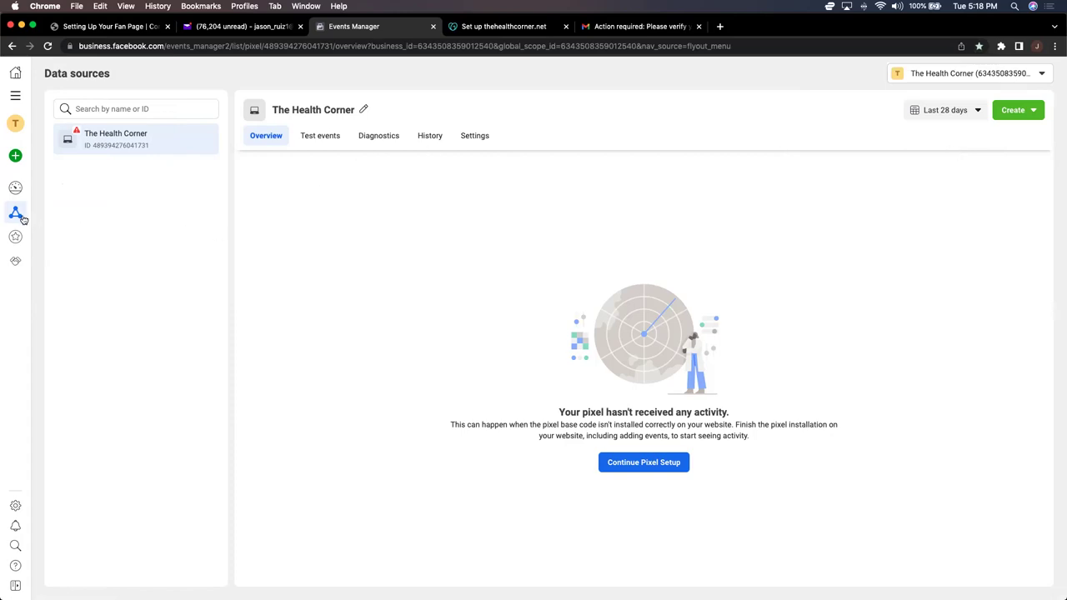
# Step: Open Custom Conversions and bookmark it as 'Custom Conversion'
pyautogui.moveTo(17, 215)
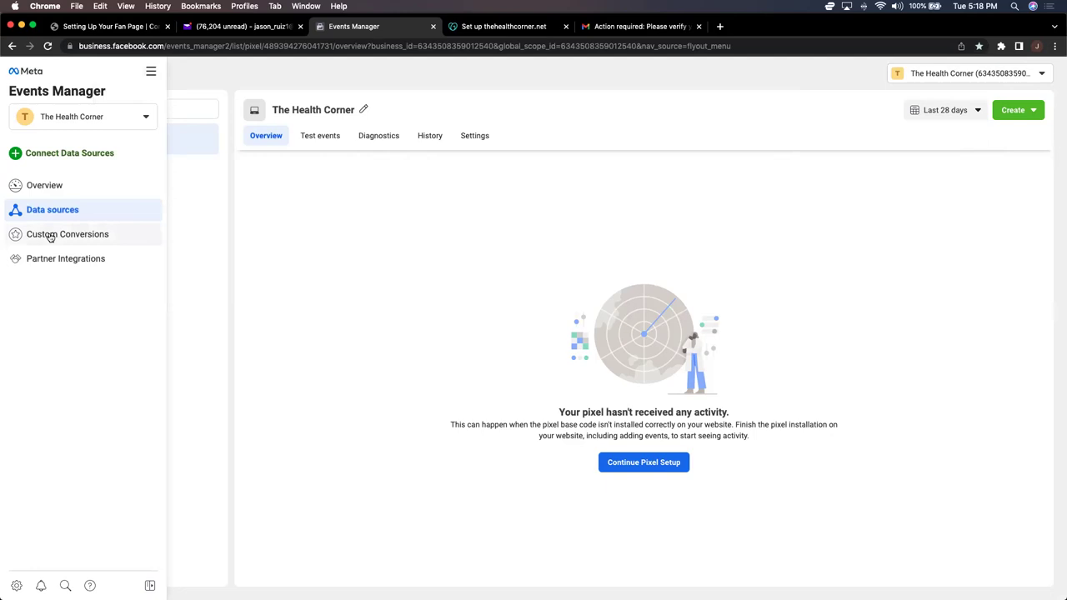
pyautogui.click(48, 236)
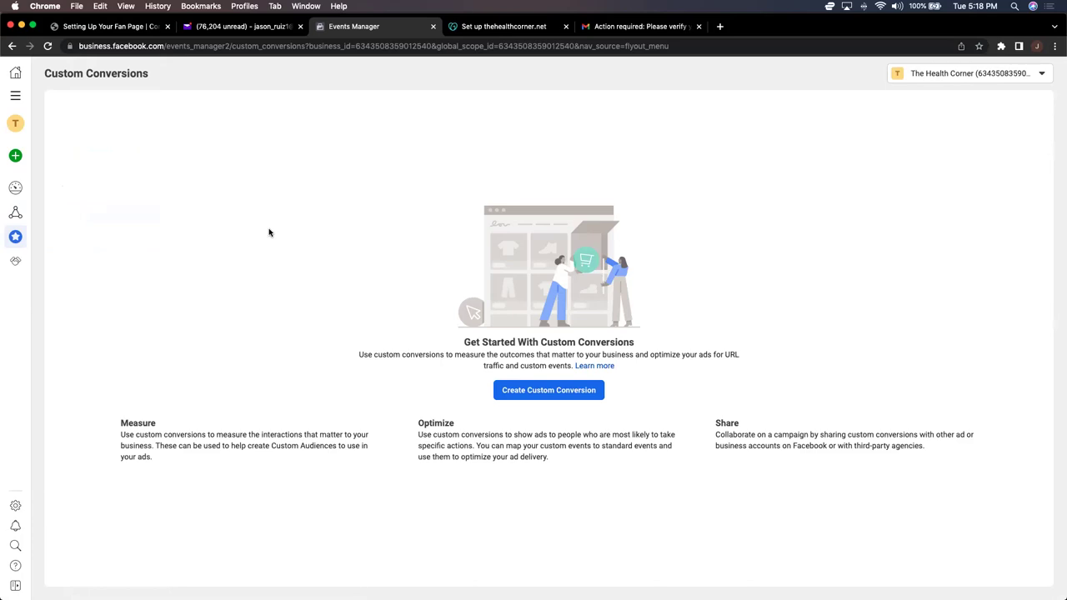
pyautogui.click(980, 48)
pyautogui.write('Cus')
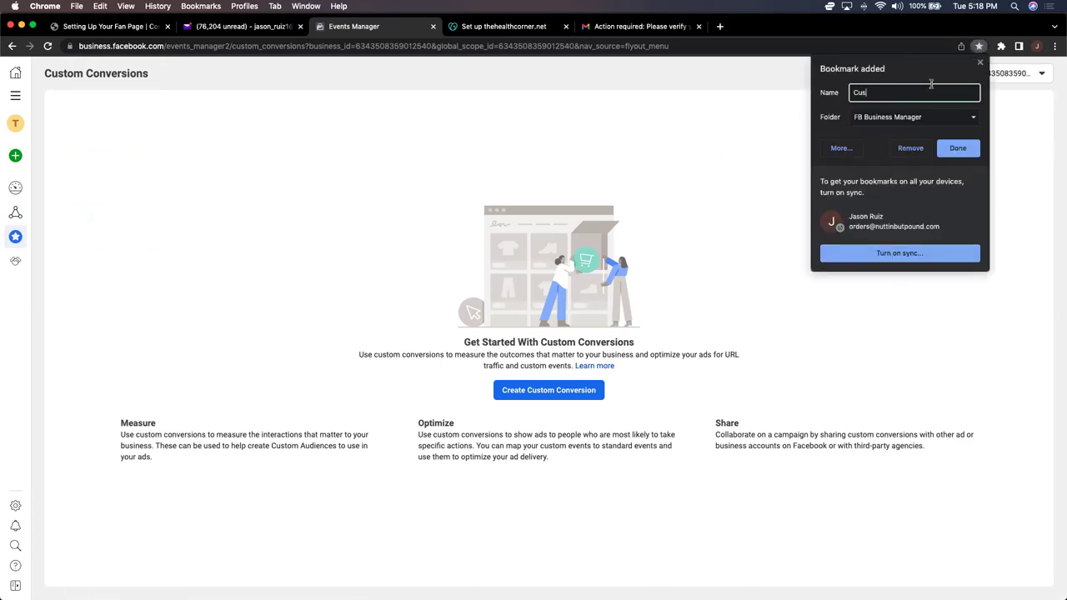
pyautogui.write('tom Conversion')
pyautogui.click(958, 148)
# Step: Open the Business Settings bookmark from Chrome's FB Business Manager bookmarks folder
pyautogui.click(1055, 48)
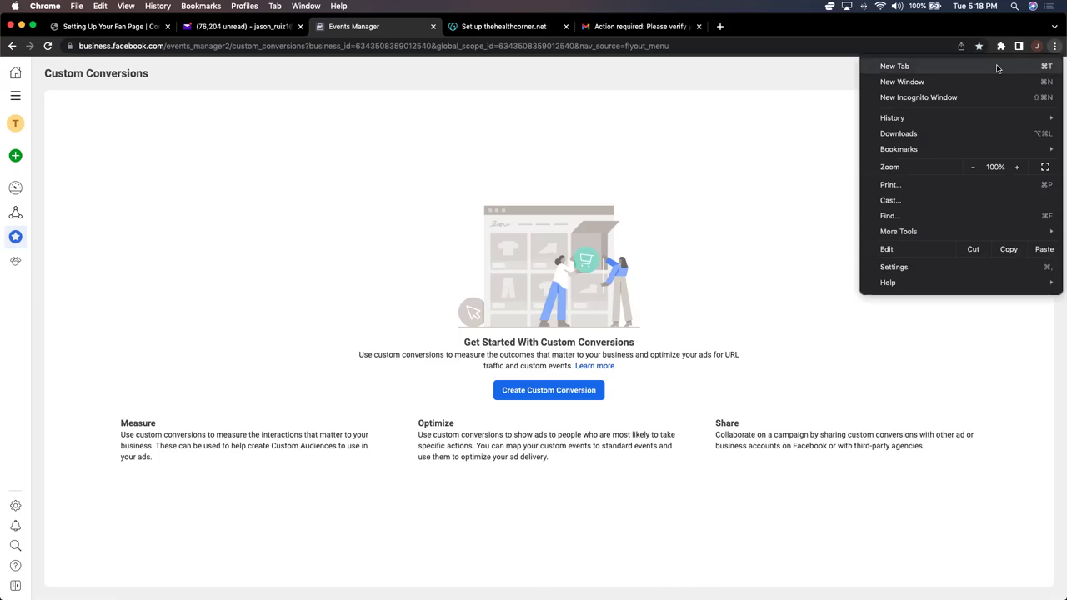
pyautogui.moveTo(931, 148)
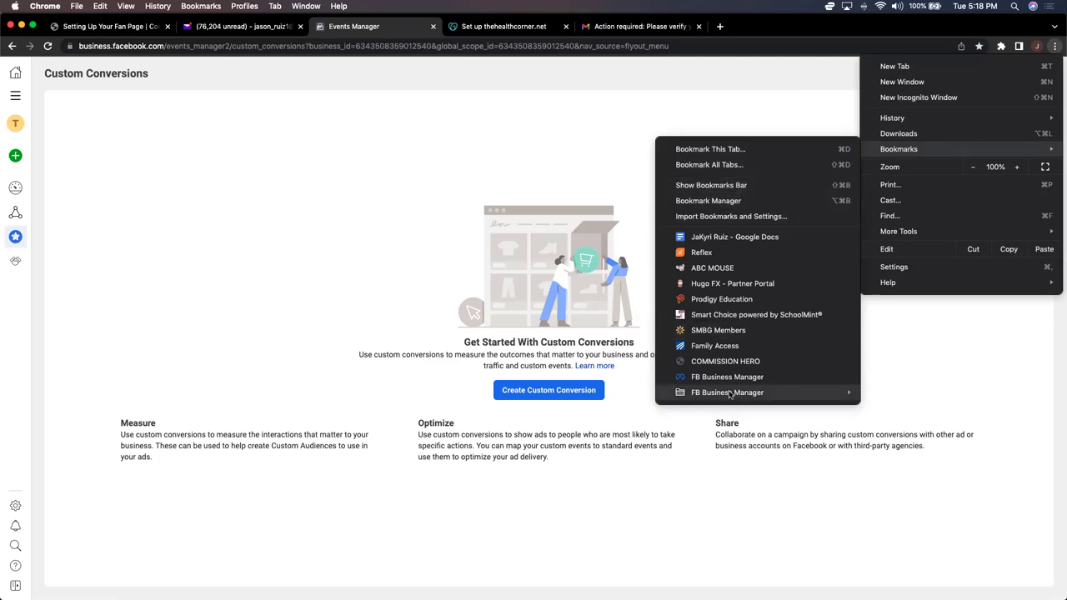
pyautogui.moveTo(730, 394)
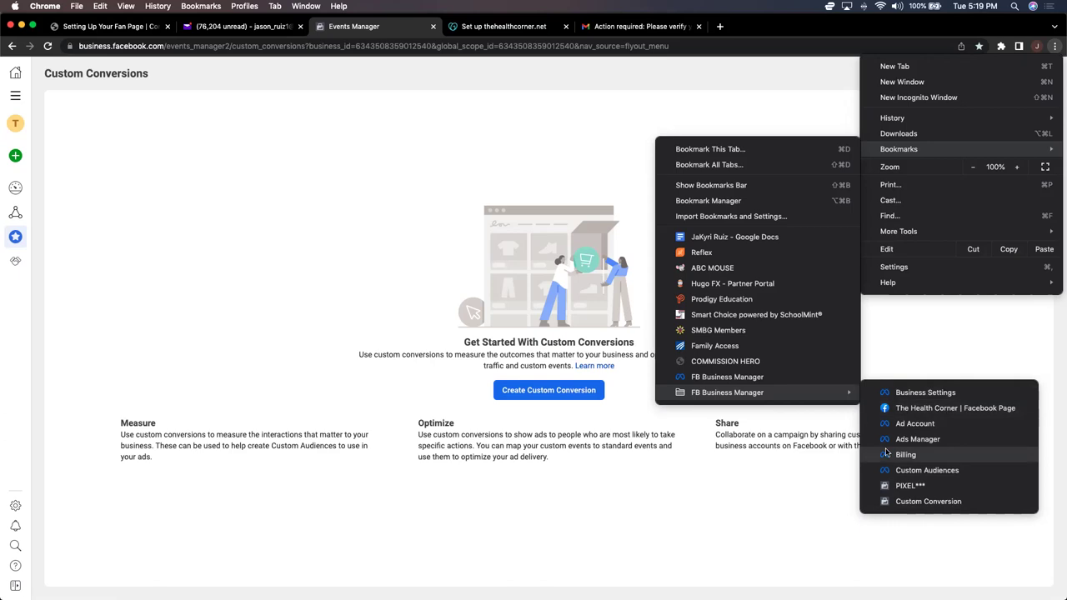
pyautogui.click(920, 393)
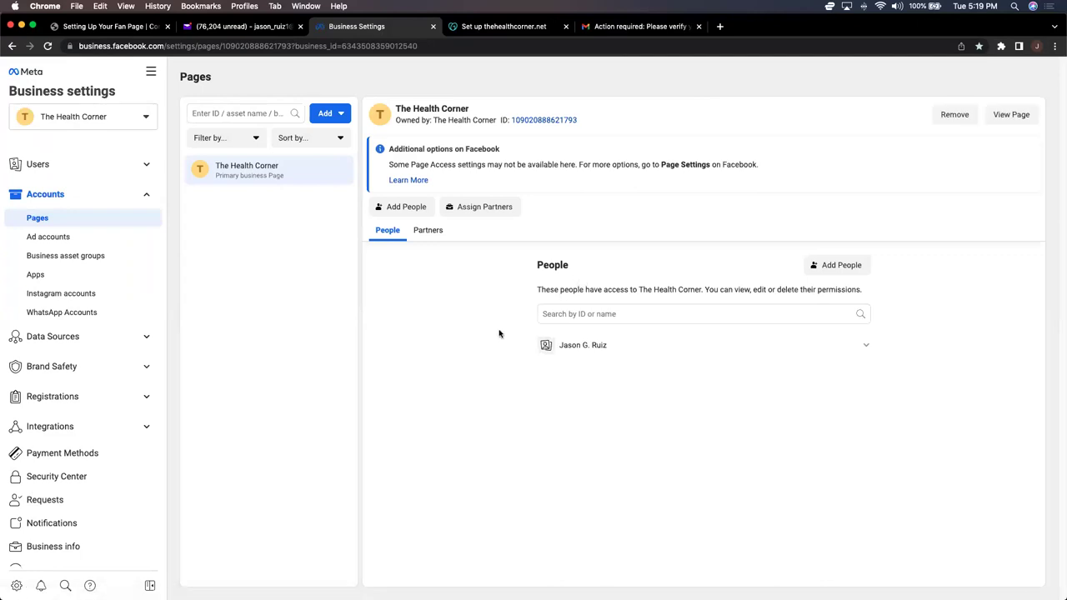
# Step: Open Brand Safety > Domains and check that thehealthcorner.net shows as Verified
pyautogui.click(131, 369)
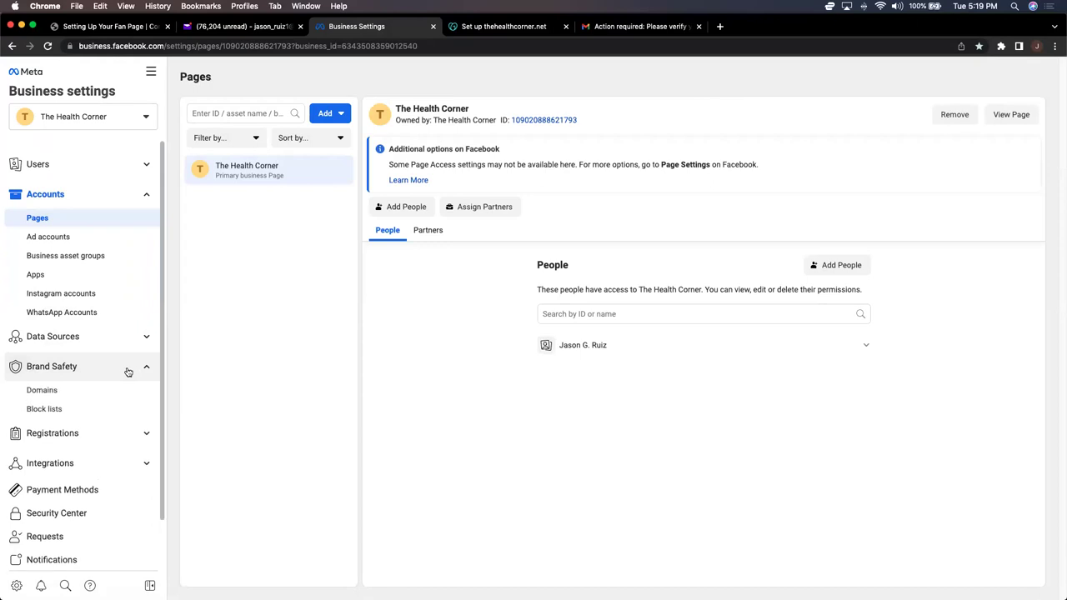
pyautogui.click(46, 399)
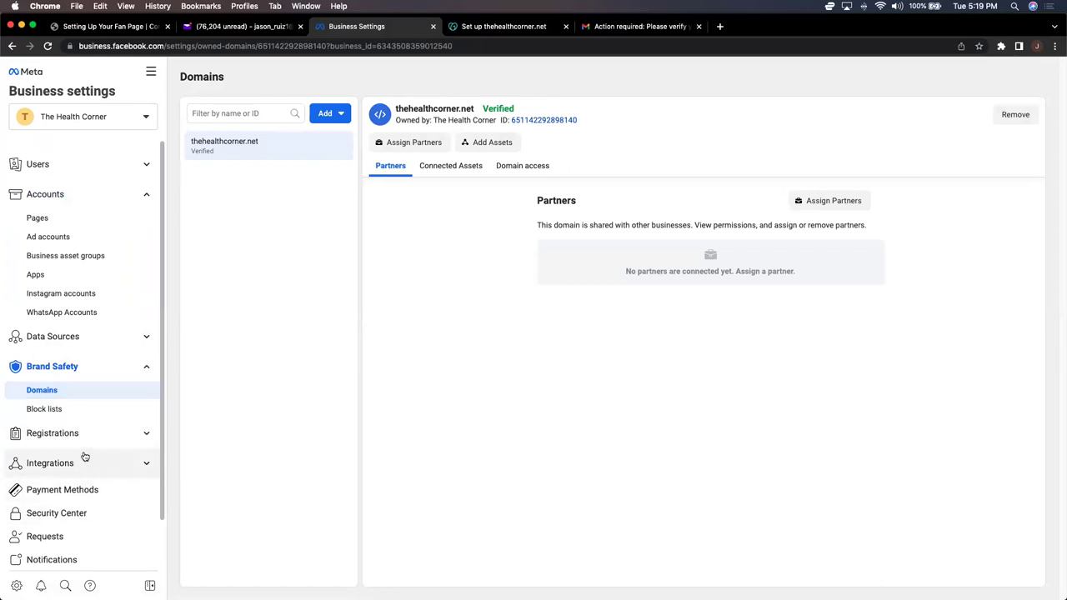
pyautogui.scroll(-2, 84, 456)
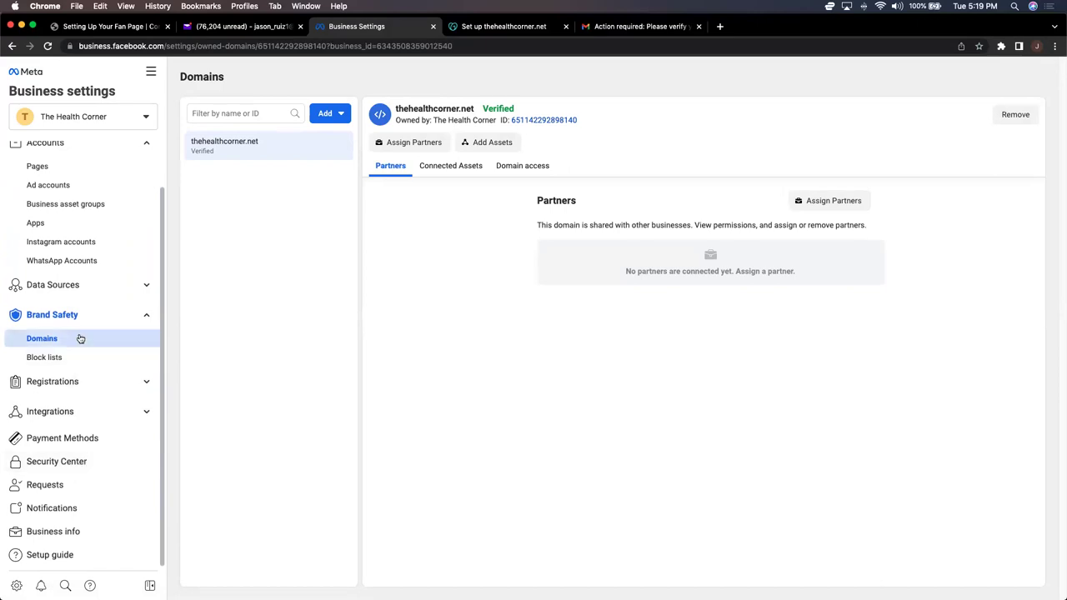
pyautogui.scroll(2, 80, 338)
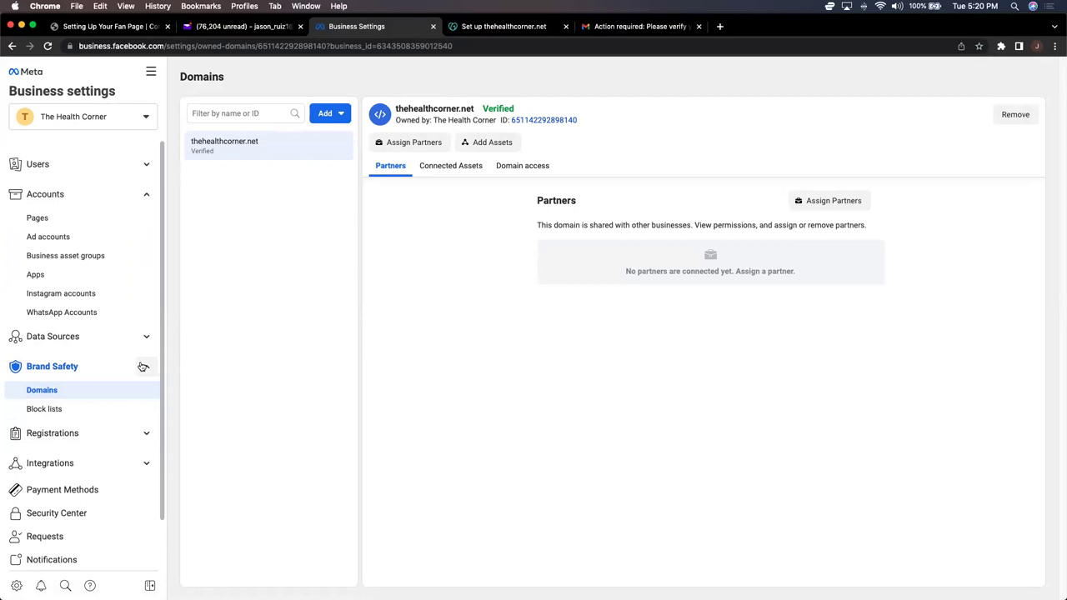
pyautogui.scroll(-2, 143, 367)
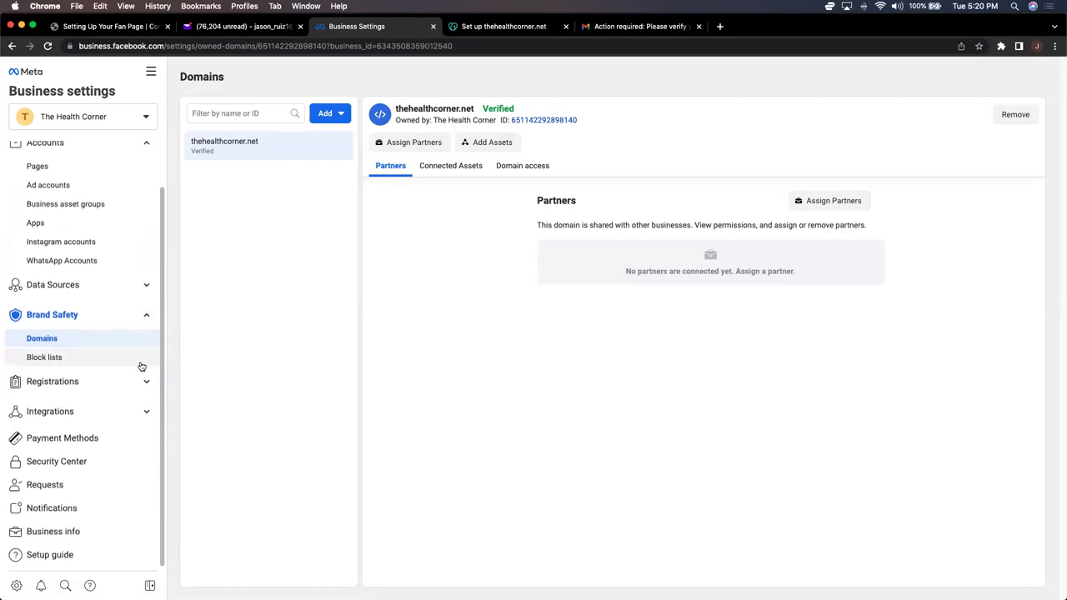